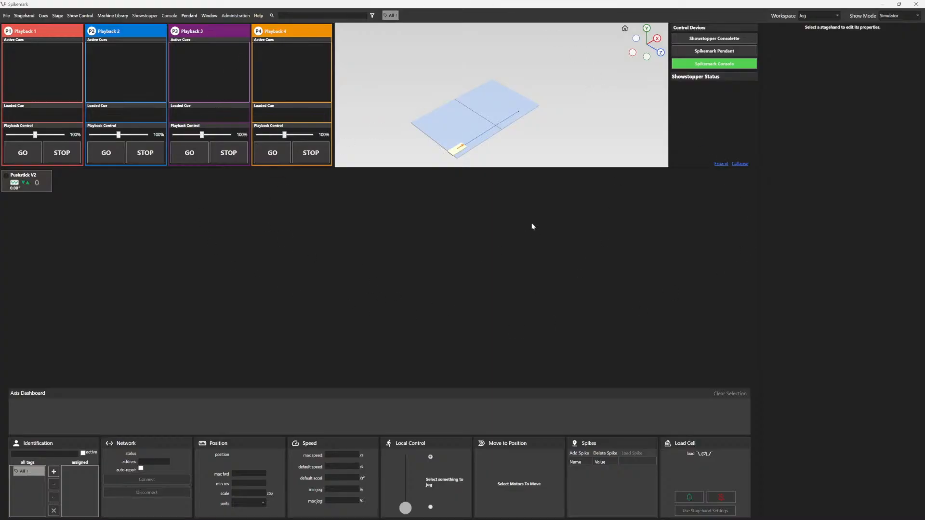
Step: Switch through the Cues and Presets workspaces and return to the Jog workspace
click(818, 16)
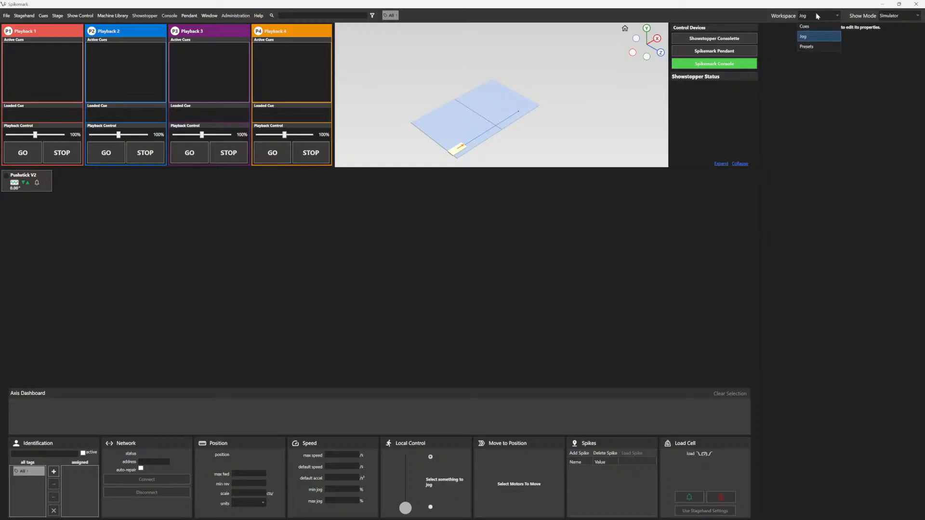
click(819, 27)
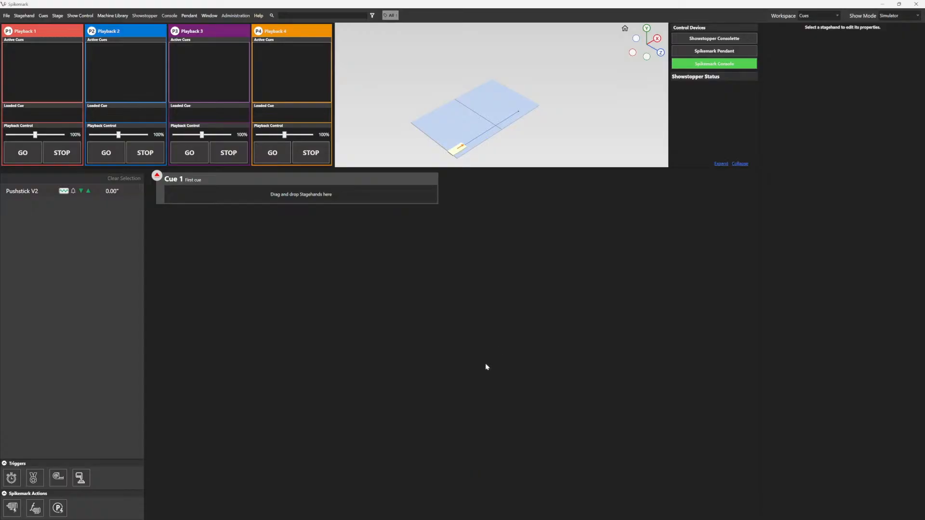
click(817, 15)
click(821, 49)
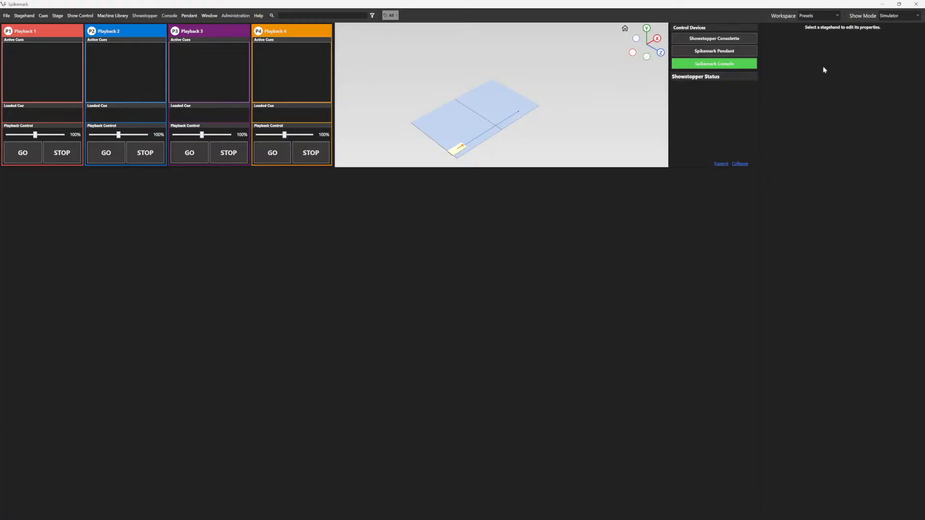
click(815, 18)
click(829, 37)
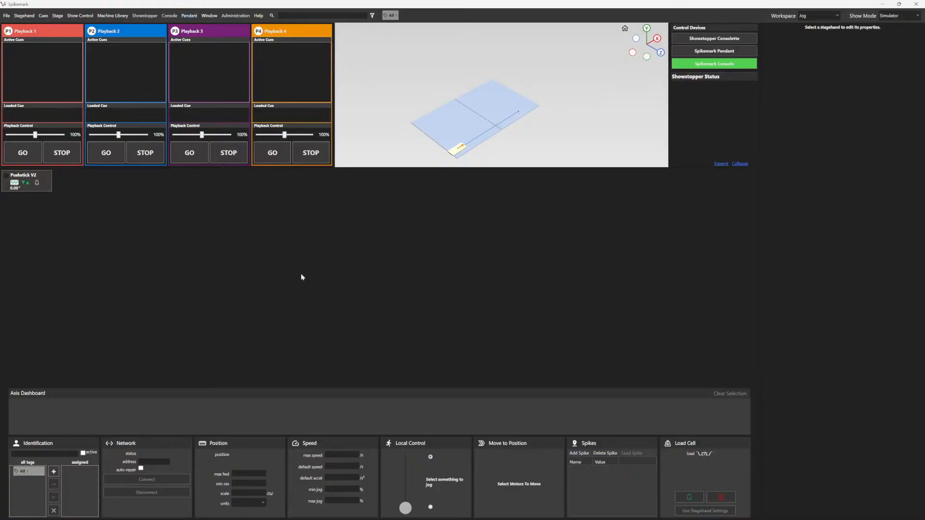
Step: Add a Curtain Call stagehand to the stage from the machine library
click(34, 183)
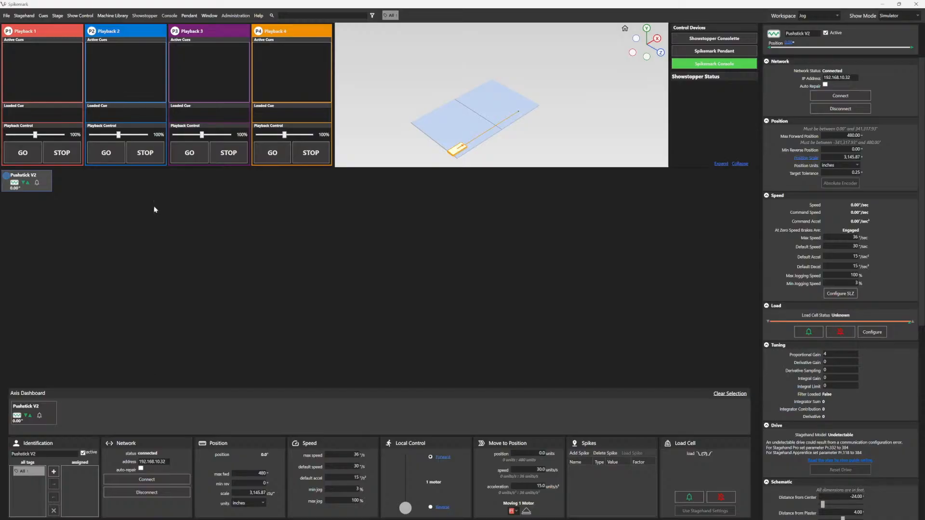
click(114, 16)
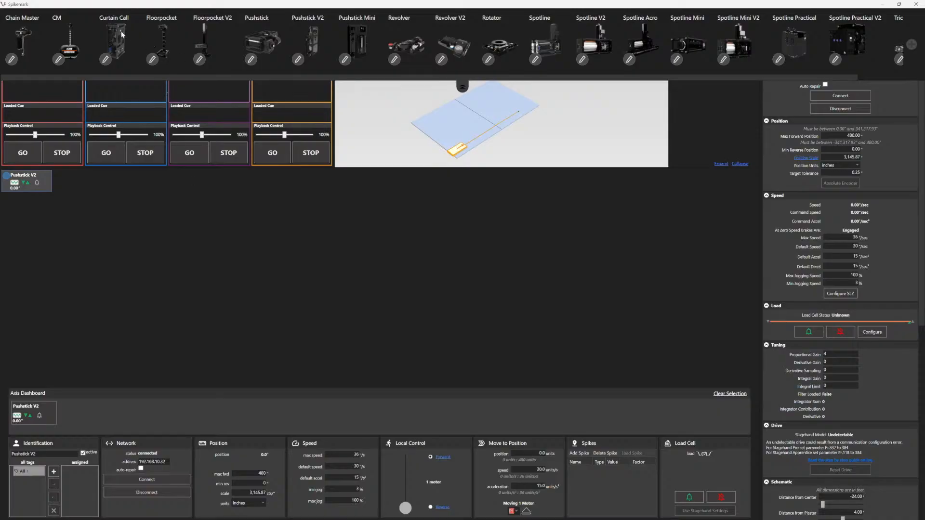
drag(122, 35, 174, 259)
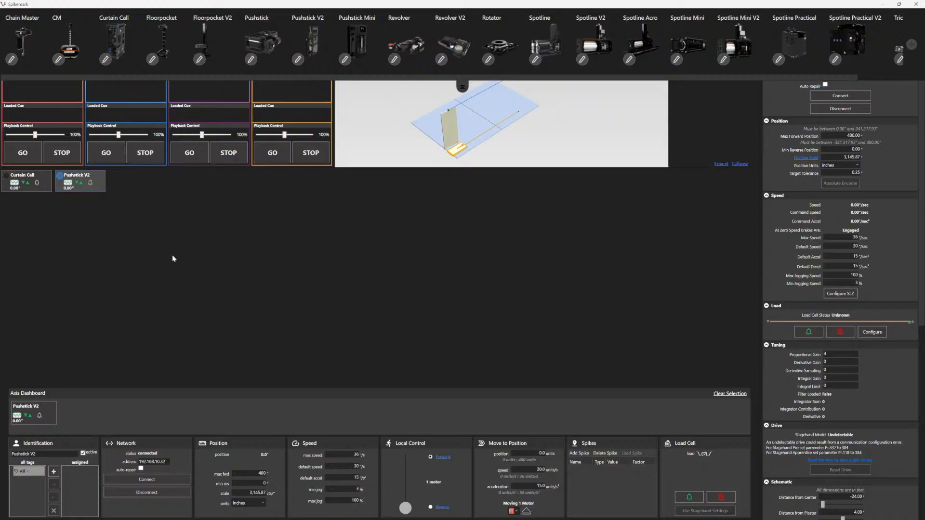
click(463, 87)
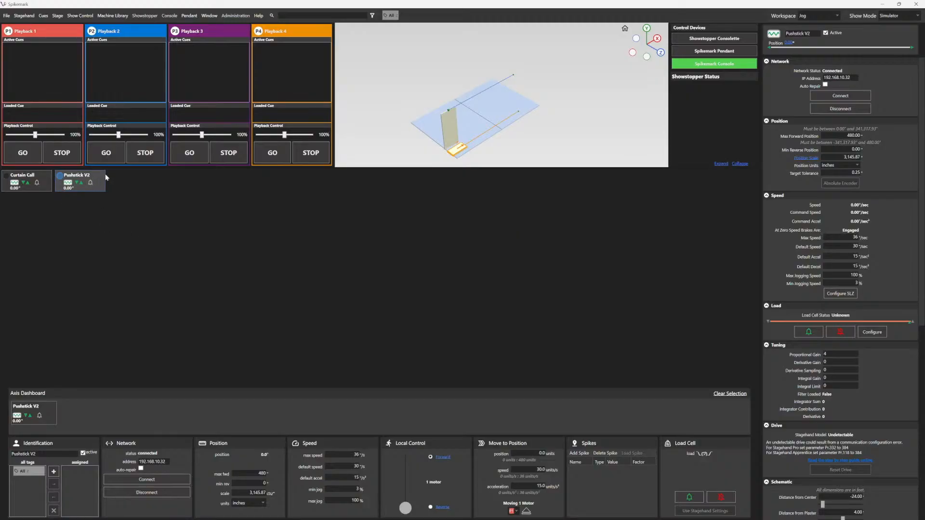
Step: Rename the Pushstick V2 stagehand to Wagon
drag(810, 33, 786, 34)
text(Wagon)
key(Return)
Step: Rename the Curtain Call stagehand to Panel 1
click(41, 187)
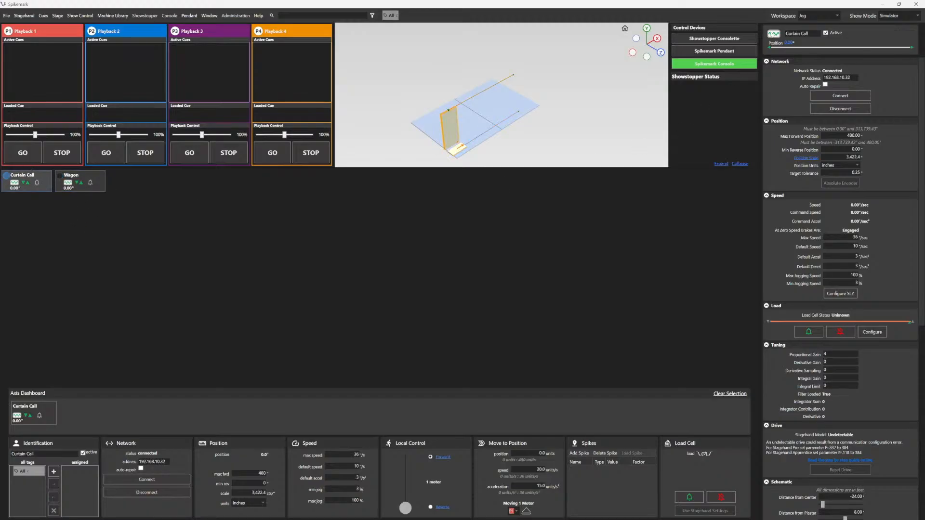
double_click(802, 33)
drag(802, 34, 783, 35)
text(Panel 1)
key(Return)
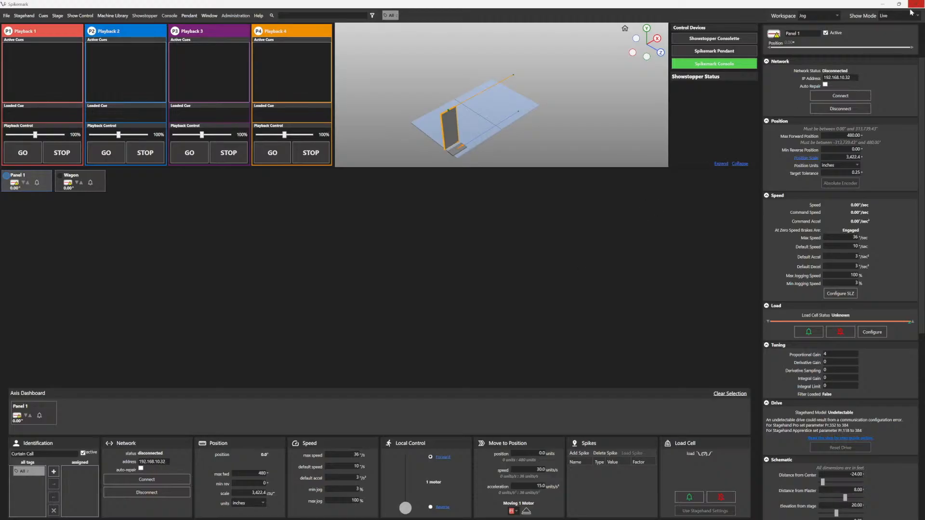
Step: Set the show mode to Simulator and jog Panel 1 forward with local control
click(889, 16)
click(891, 26)
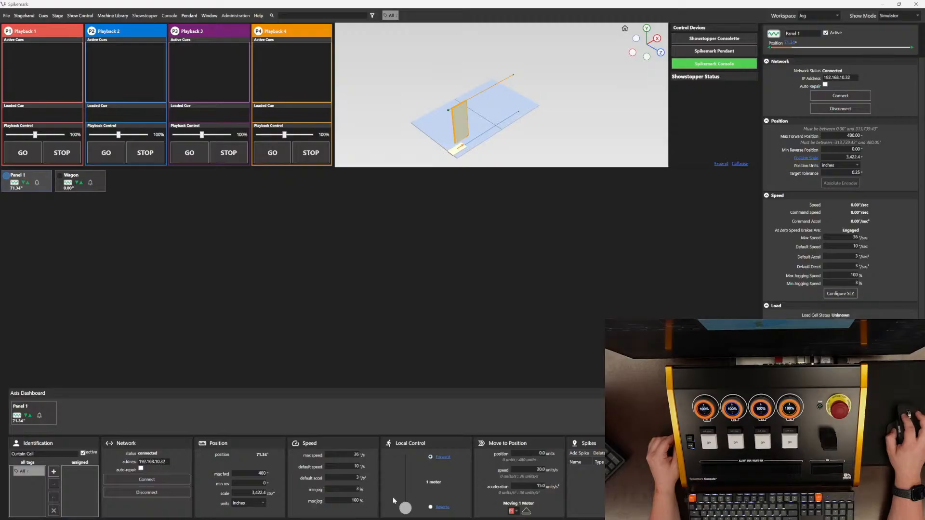
drag(405, 508, 414, 487)
click(430, 508)
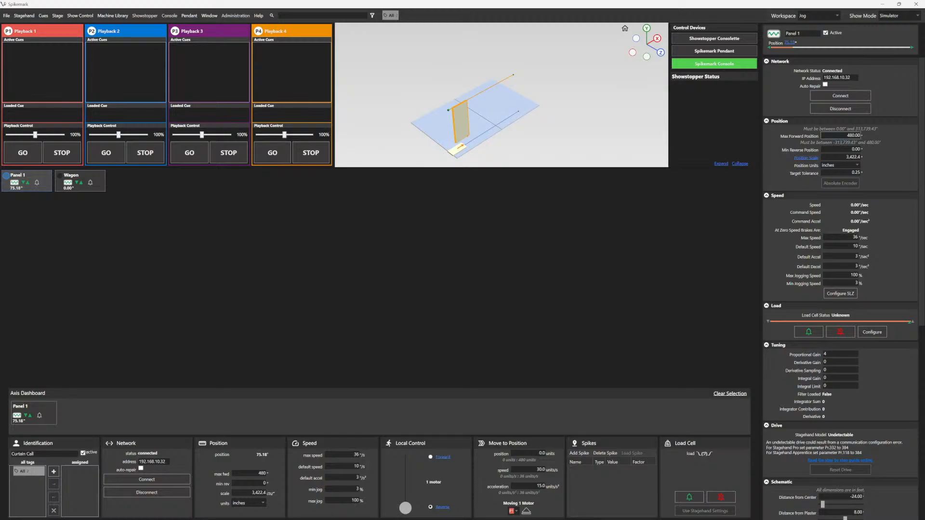
Step: Set Panel 1's max forward position to 500
click(853, 136)
text(500)
key(Tab)
Step: Set the panel's schematic distance from plaster to about 17.50
scroll(794, 219, down, 10)
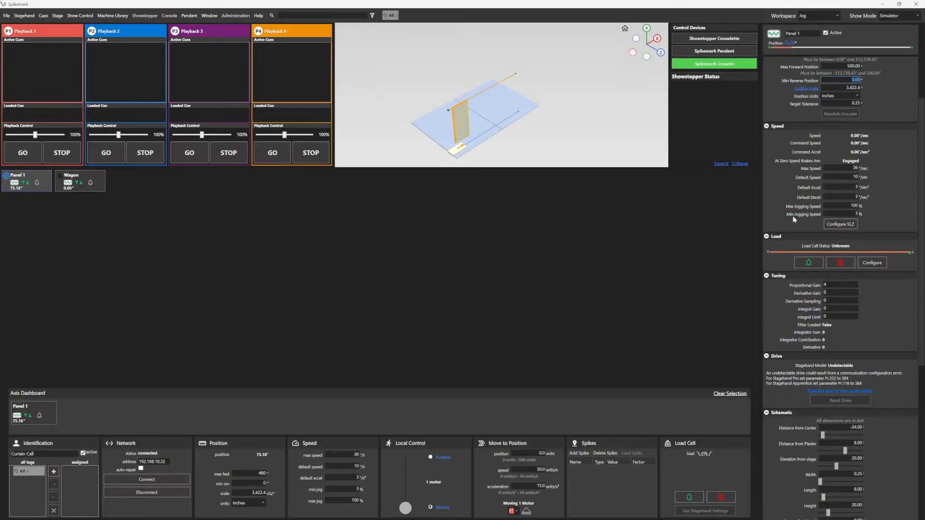
scroll(794, 219, down, 2)
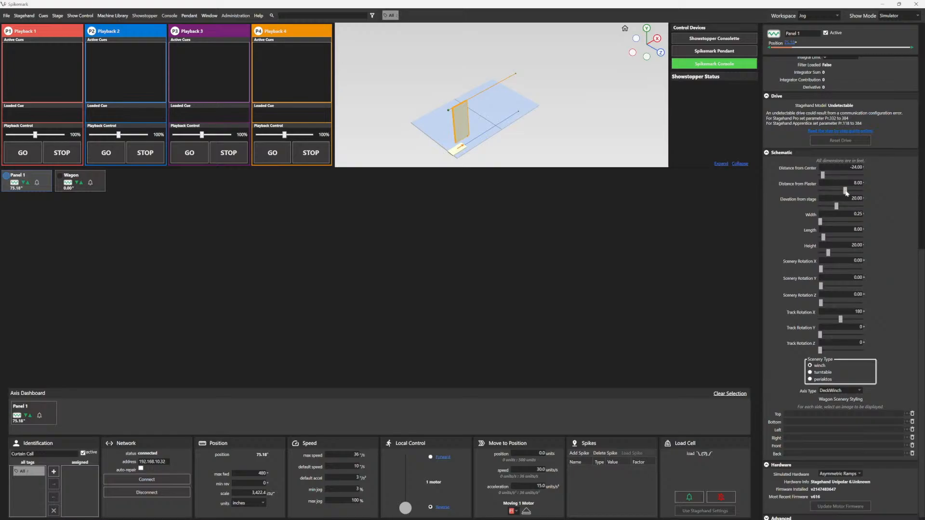
drag(846, 191, 851, 190)
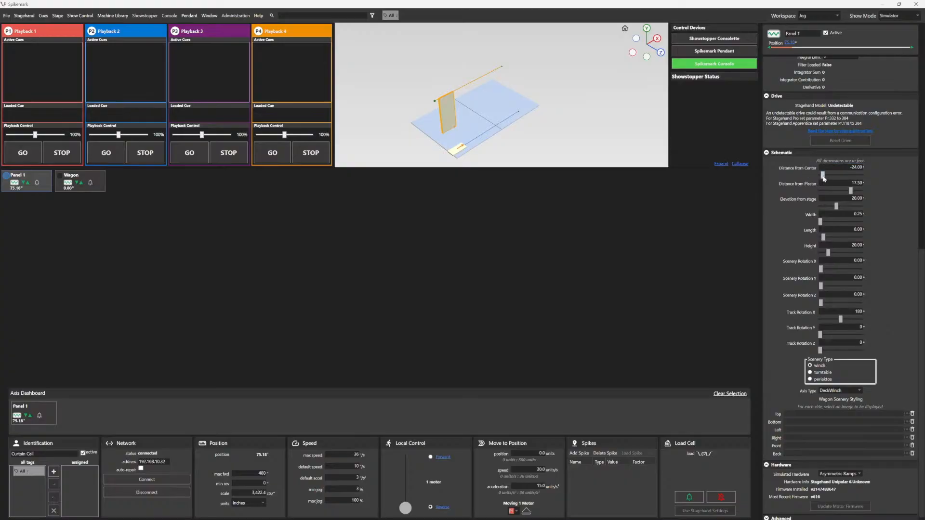
Step: Shift the panel's distance from center and return it to -24
drag(823, 175, 820, 176)
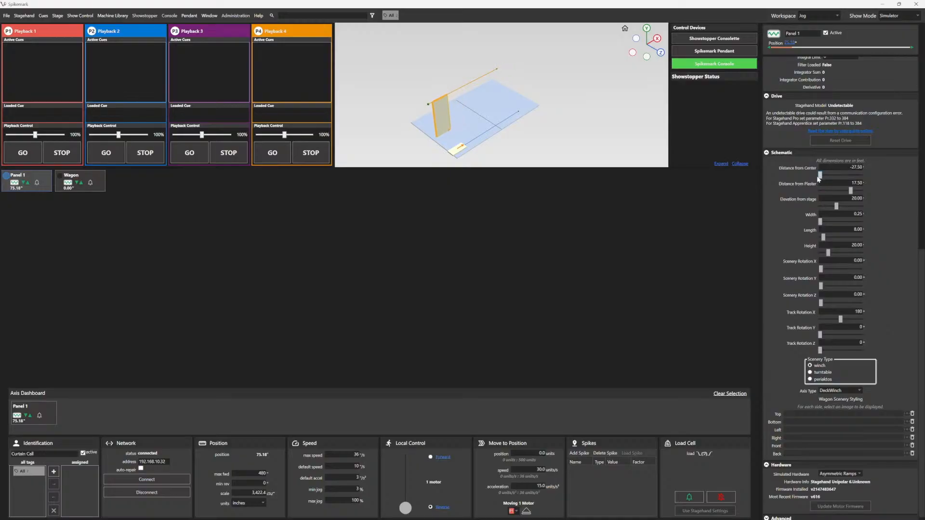
click(848, 169)
text(-24)
key(Return)
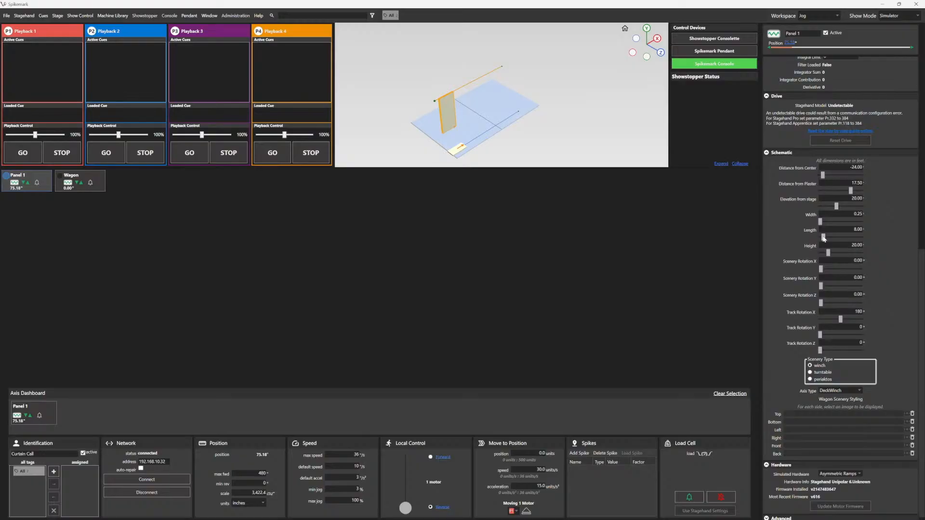
Step: Set the panel's schematic length to about 15.66 and its track rotation X to 0
drag(823, 237, 826, 236)
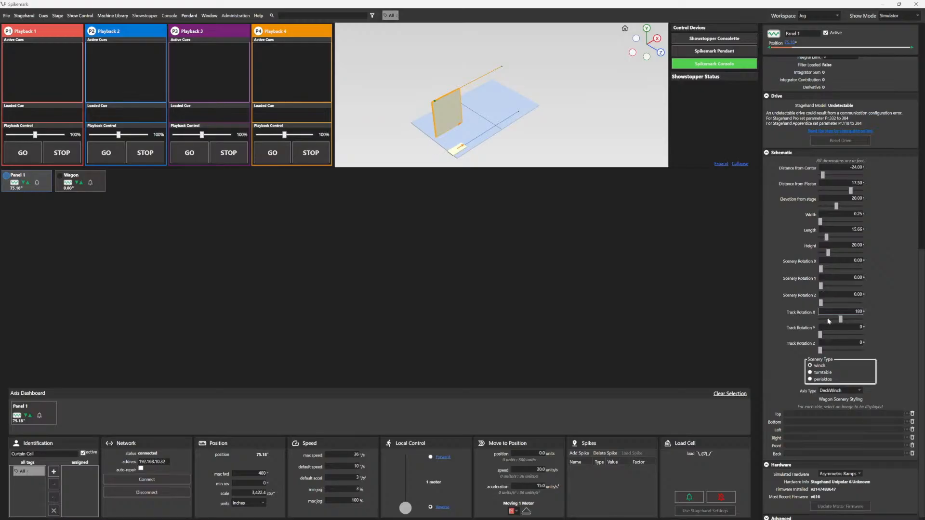
drag(841, 320, 820, 320)
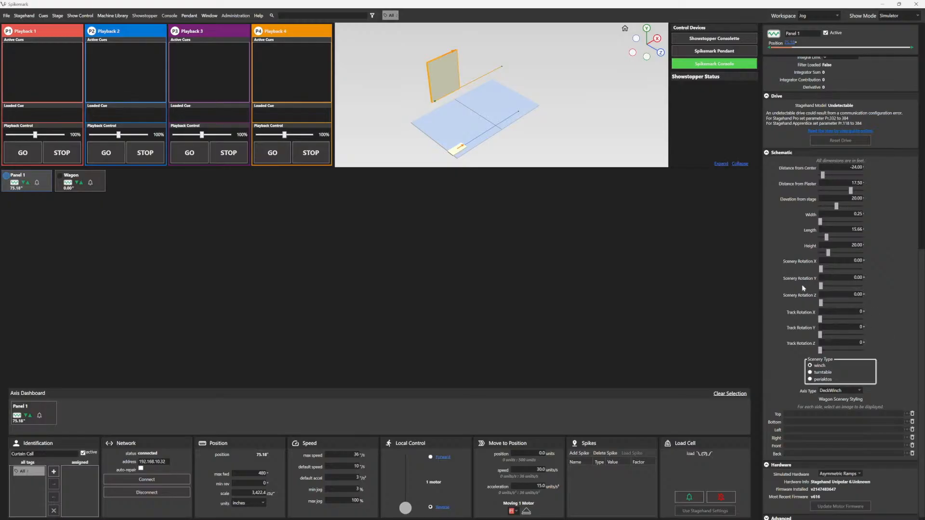
Step: Set the panel's elevation from stage to 0
drag(836, 206, 829, 210)
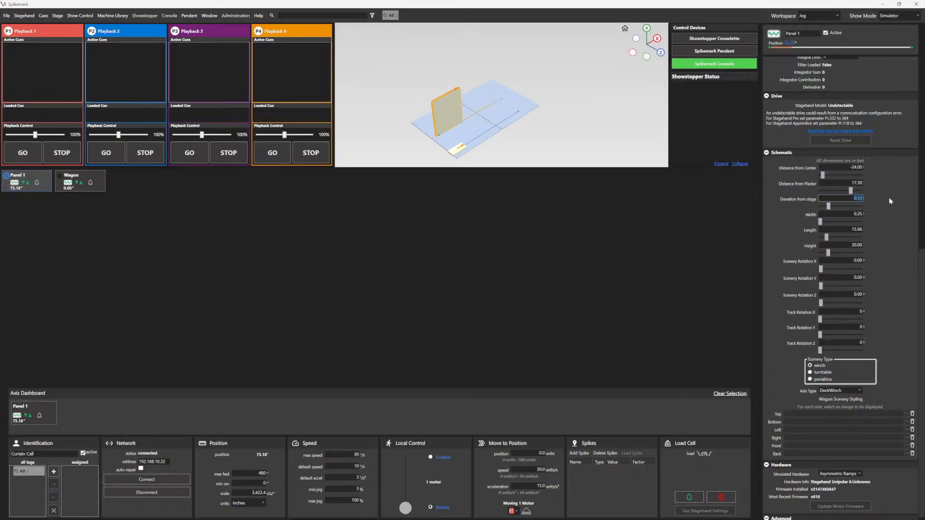
text(0)
key(Return)
Step: Load SetDesign.jpeg from Pictures as the panel's front scenery image
scroll(782, 344, down, 1)
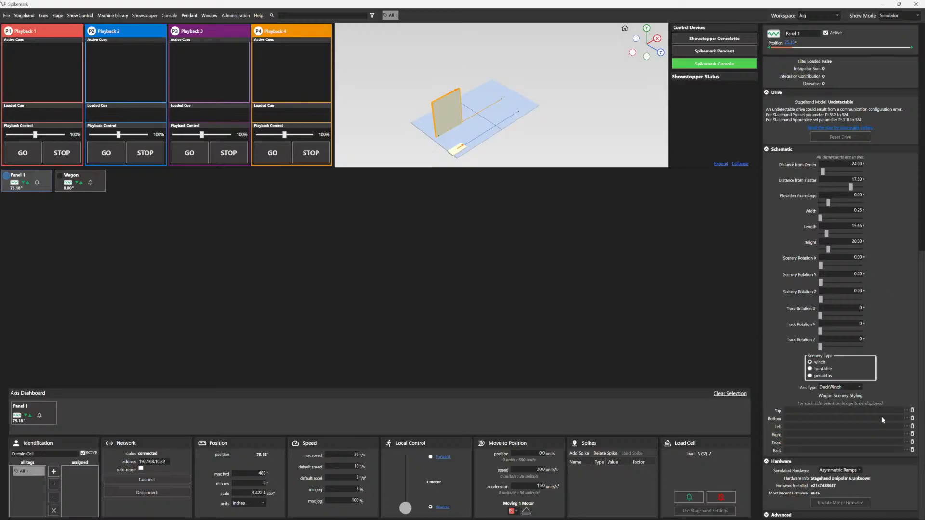
click(906, 442)
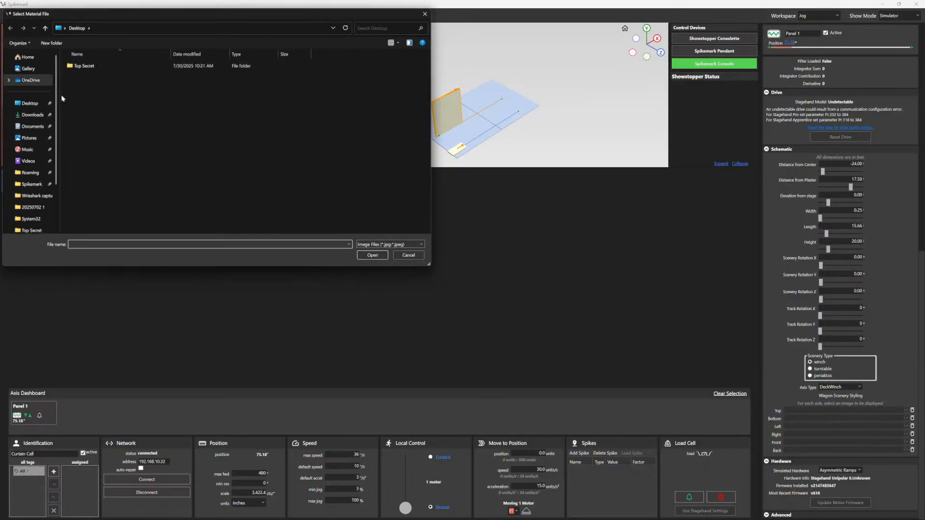
click(29, 138)
click(97, 117)
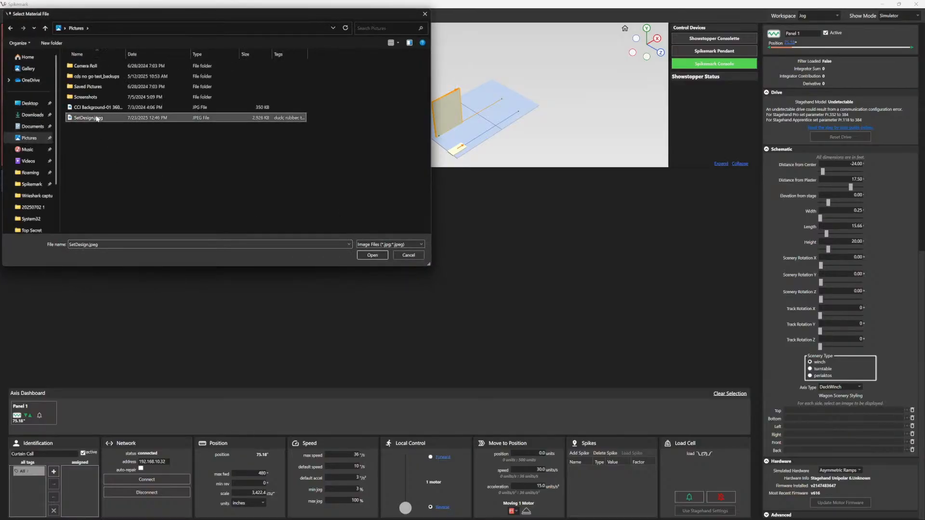
click(370, 255)
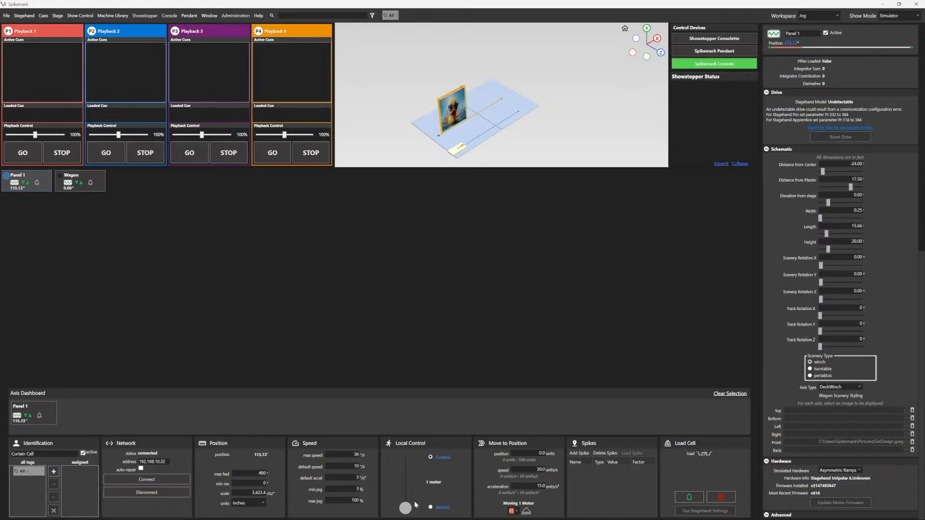
Step: Jog Panel 1 forward and add a spike named On Stage at its current position
drag(405, 511, 405, 510)
drag(405, 506, 406, 469)
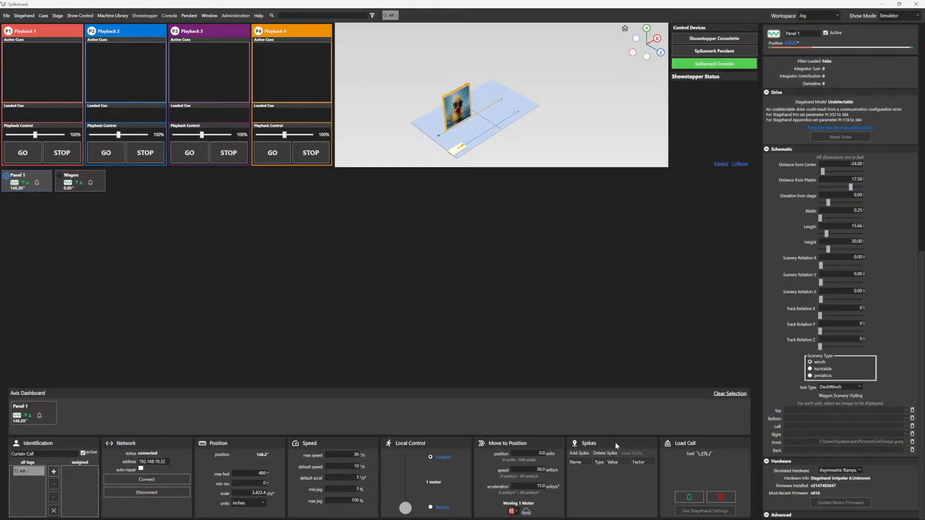
click(580, 453)
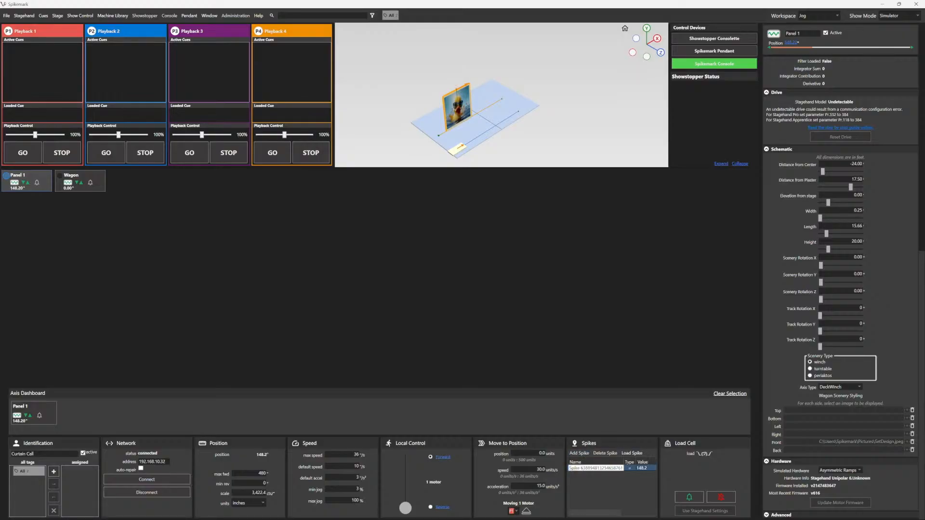
double_click(582, 468)
key(BackSpace)
key(BackSpace)
key(BackSpace)
key(BackSpace)
key(BackSpace)
key(BackSpace)
key(BackSpace)
text(Or Stage)
key(Return)
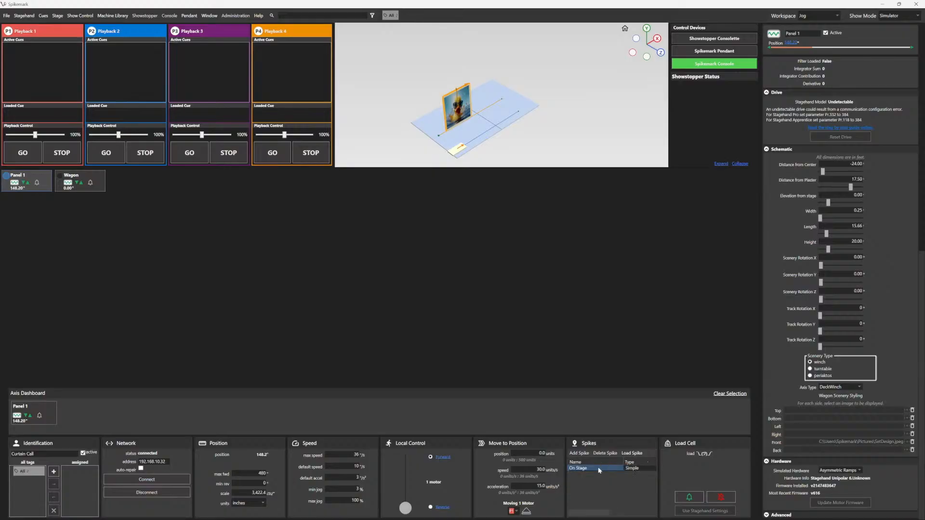
key(Tab)
key(Tab)
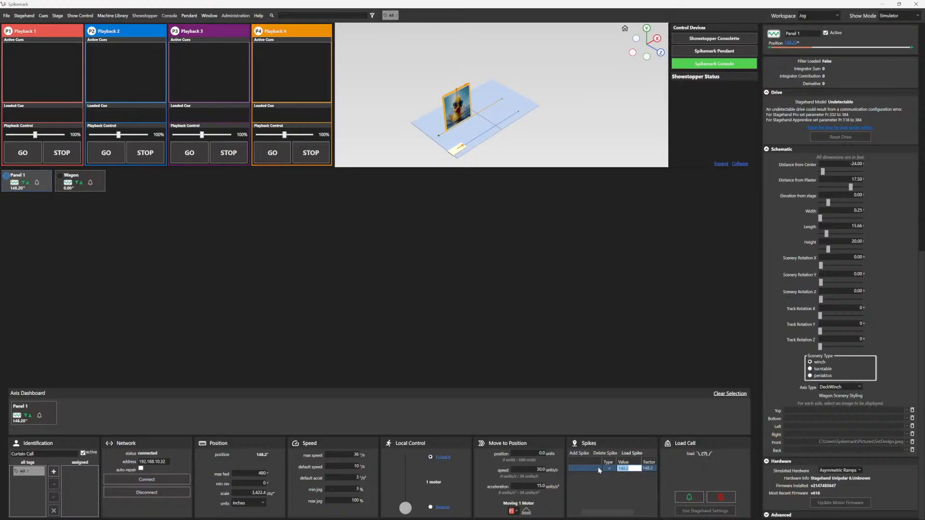
key(Tab)
key(Tab)
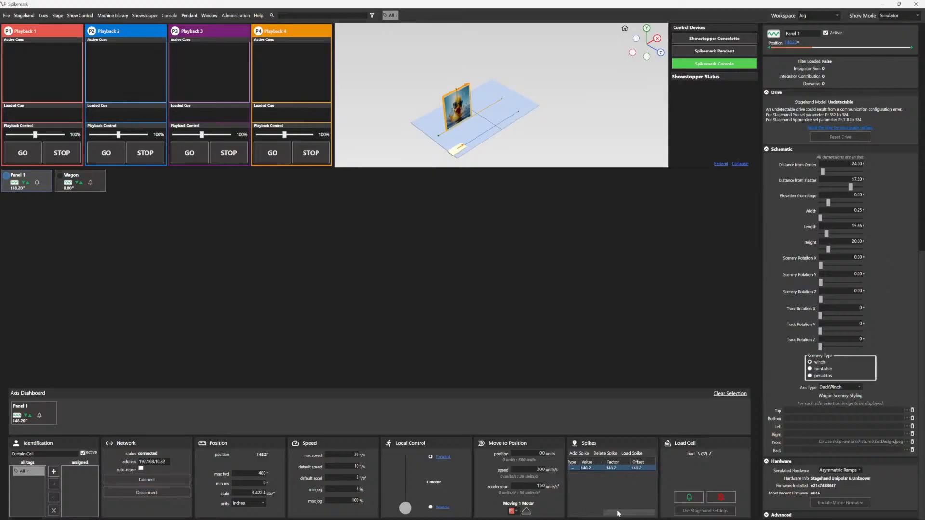
drag(619, 514, 580, 515)
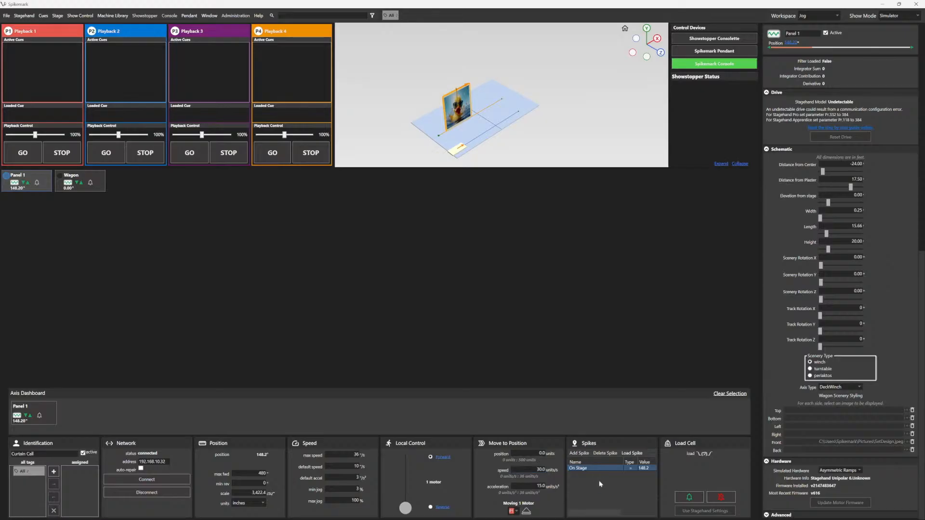
Step: Add a second spike named Off Stage with a value of 0
click(584, 455)
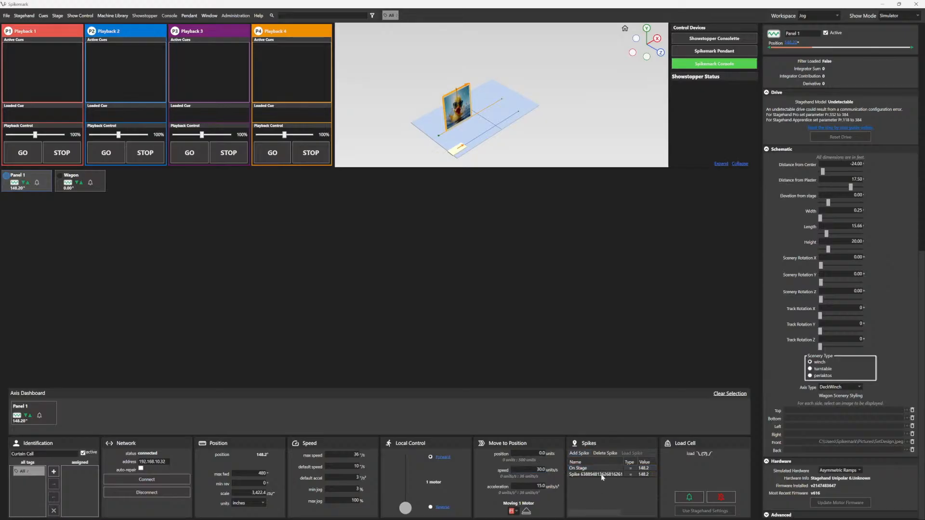
double_click(597, 475)
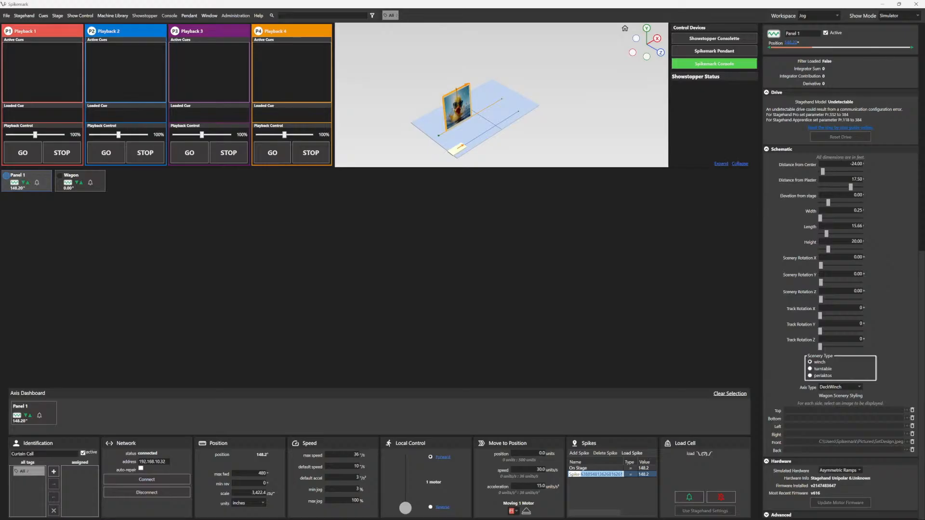
key(BackSpace)
key(BackSpace)
key(BackSpace)
text(Off St)
key(Tab)
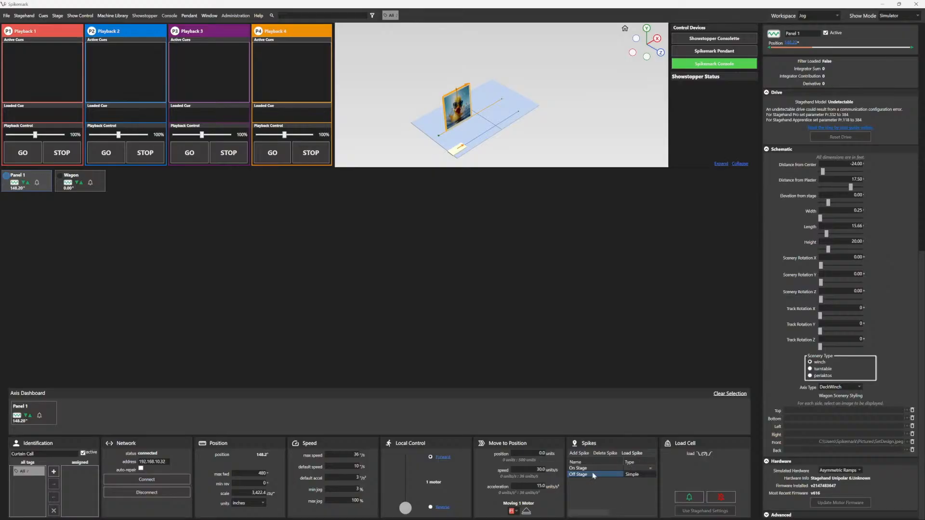
text(0)
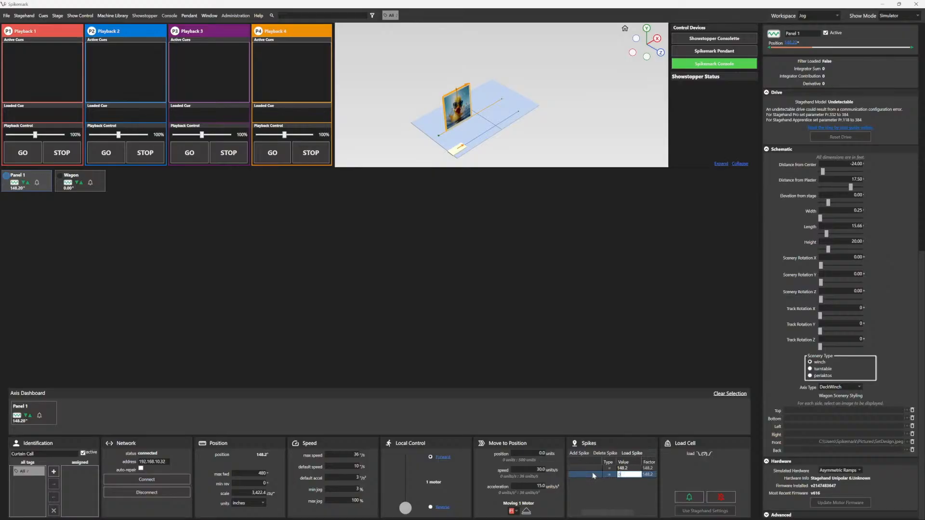
key(Return)
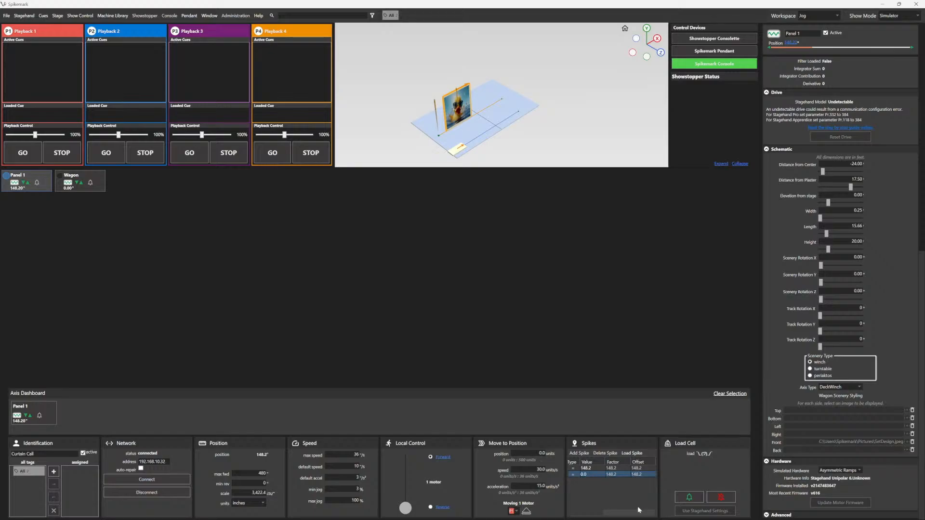
Step: Add a third spike named Playing Position at Panel 1's current position
drag(636, 511, 598, 513)
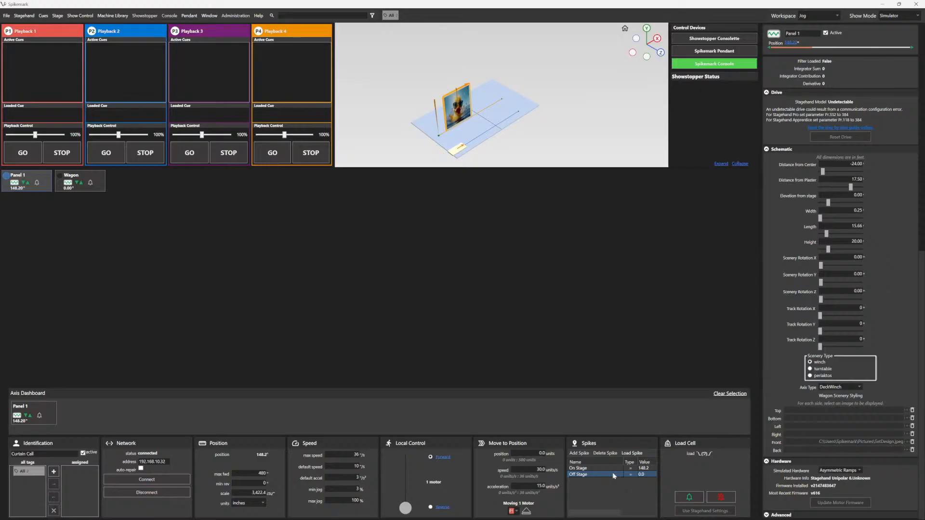
scroll(460, 120, up, 5)
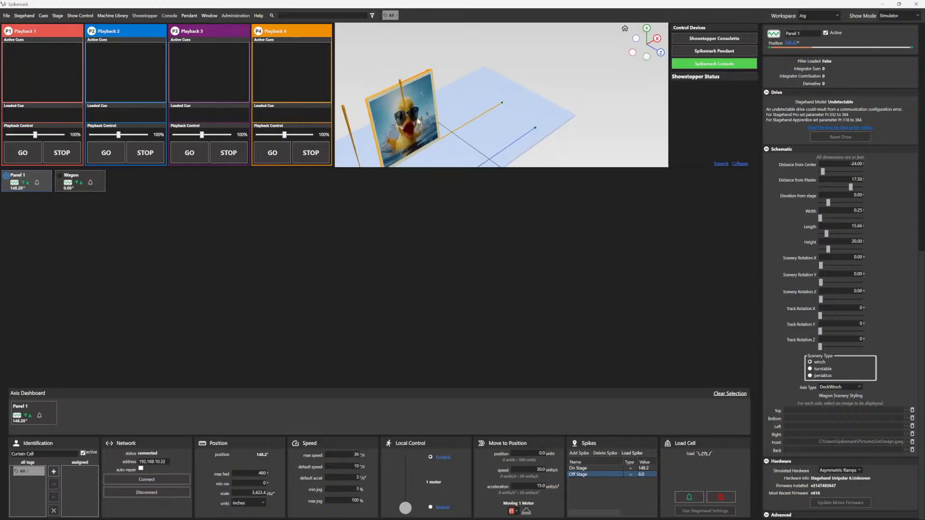
drag(450, 93, 539, 75)
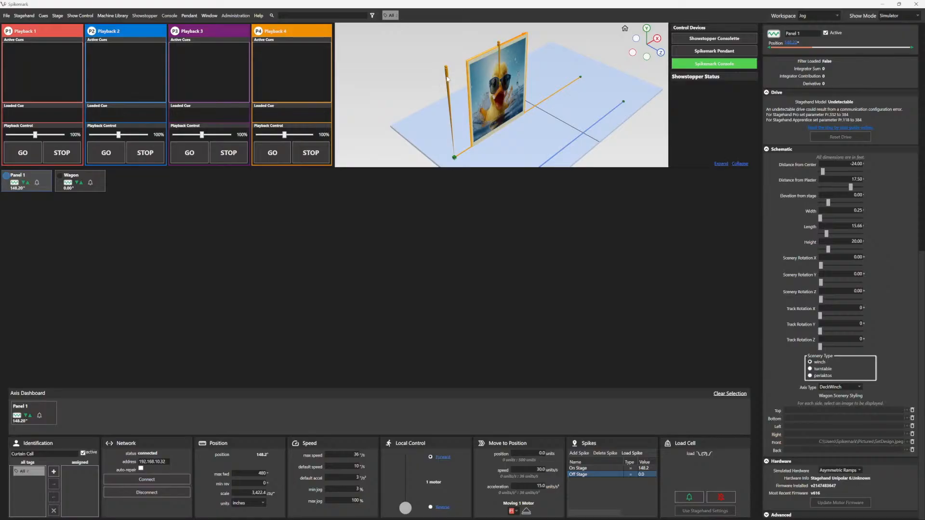
scroll(495, 119, down, 4)
scroll(496, 120, down, 1)
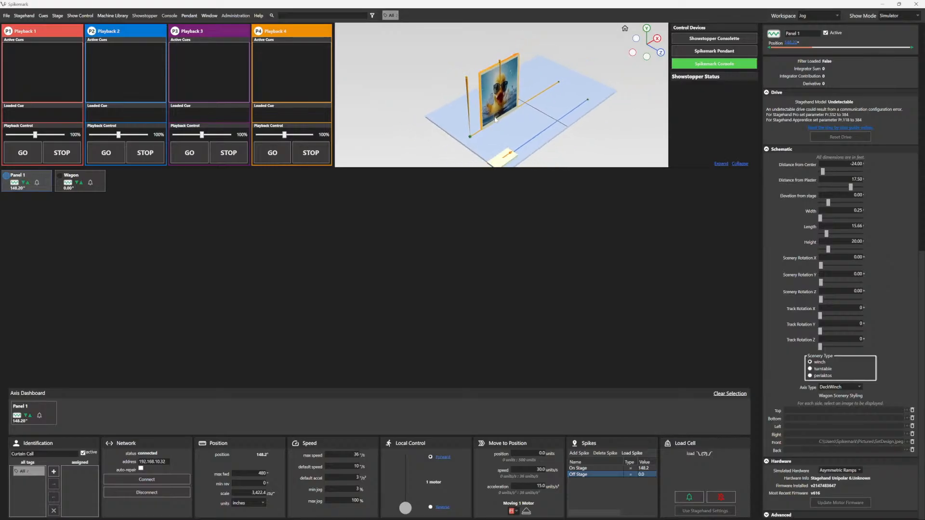
drag(529, 133, 486, 132)
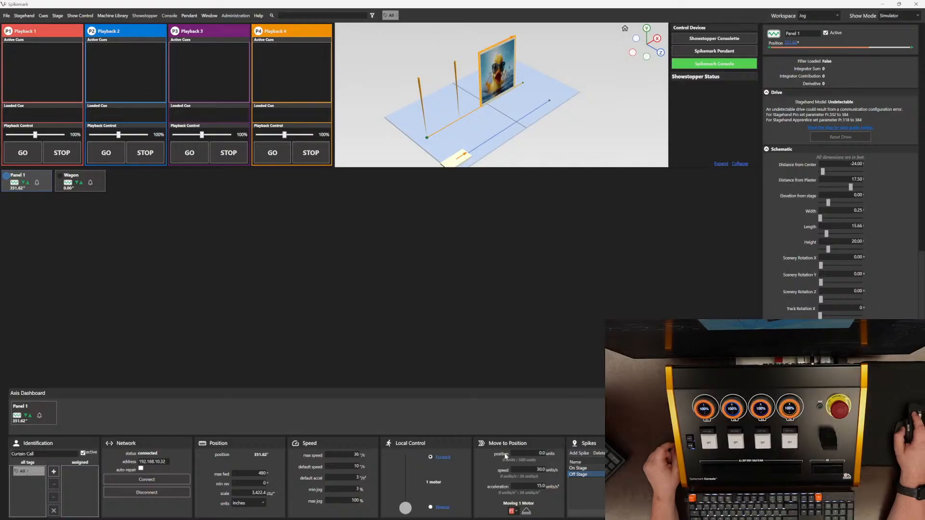
click(580, 453)
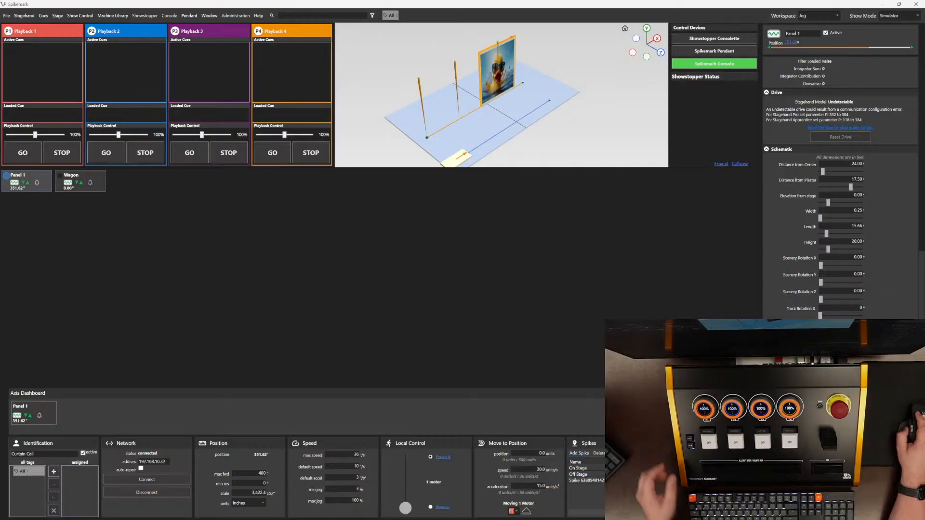
click(592, 481)
double_click(592, 481)
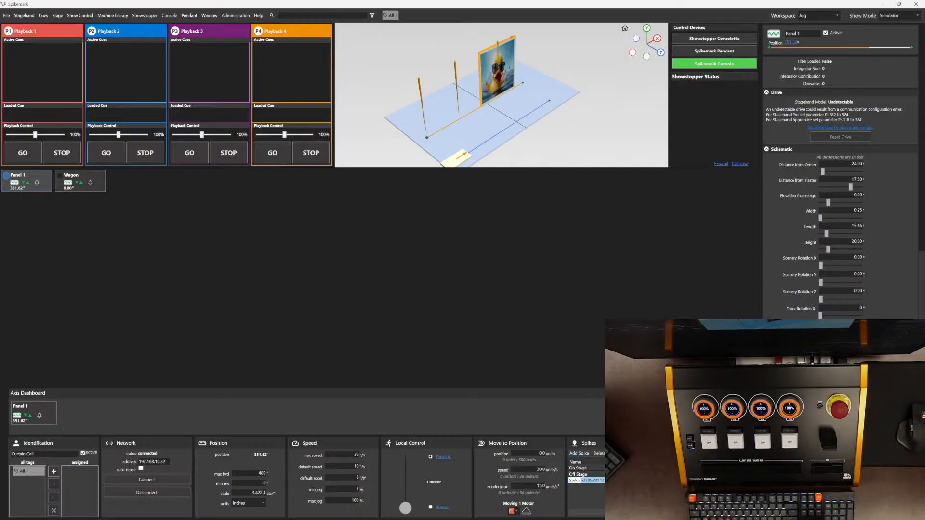
key(BackSpace)
key(BackSpace)
key(BackSpace)
key(BackSpace)
key(BackSpace)
key(BackSpace)
key(BackSpace)
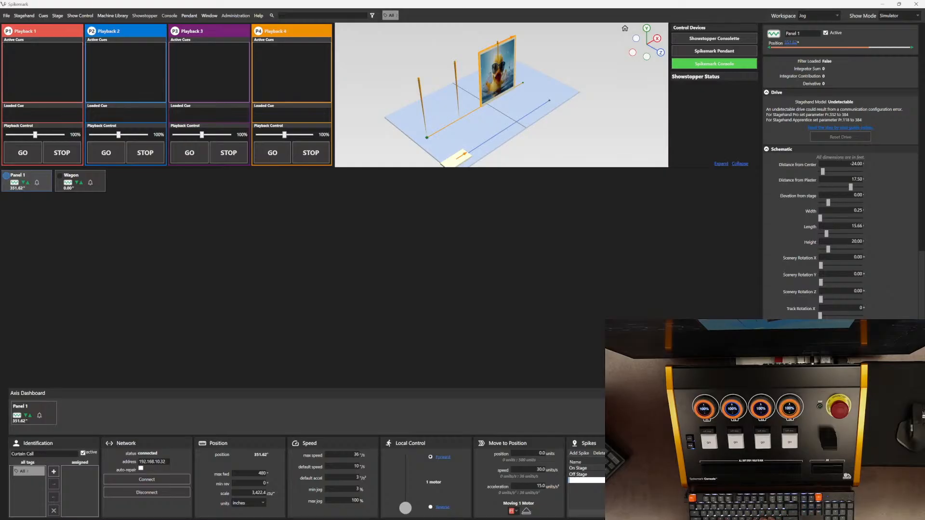
text(Playing Positio)
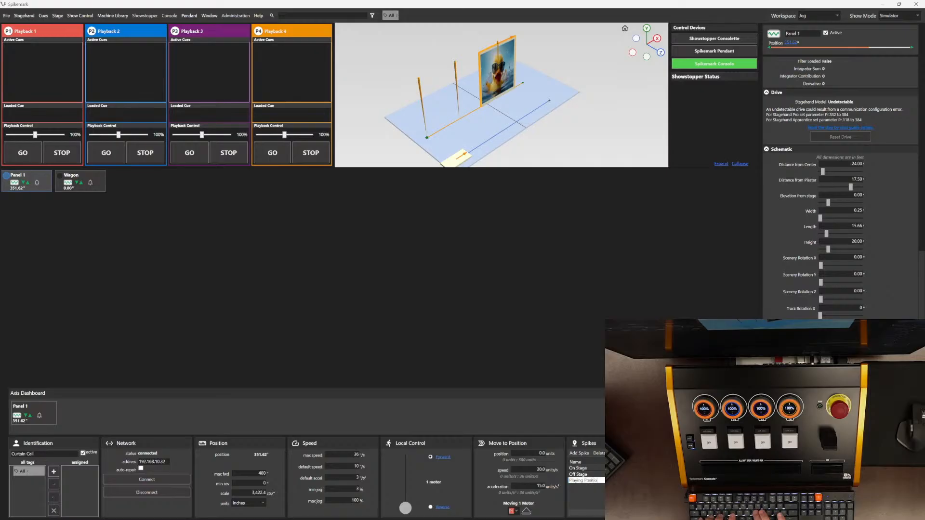
text(n)
key(Return)
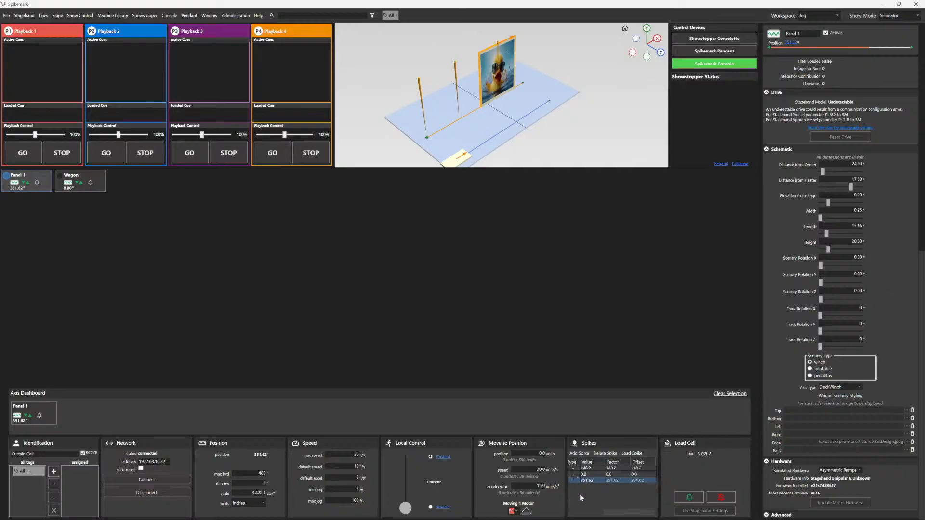
Step: Load the On Stage spike into Move to Position and pick Playback 1 as the target
drag(618, 513, 573, 512)
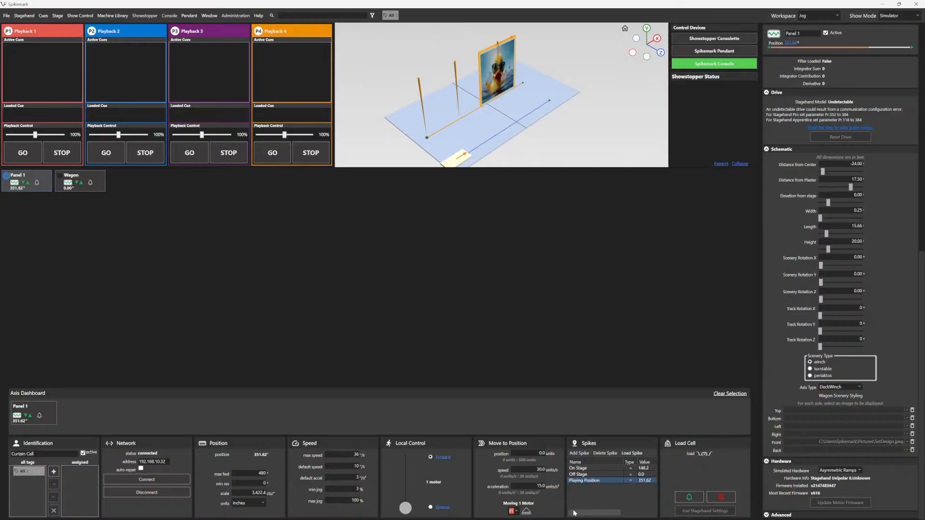
click(596, 471)
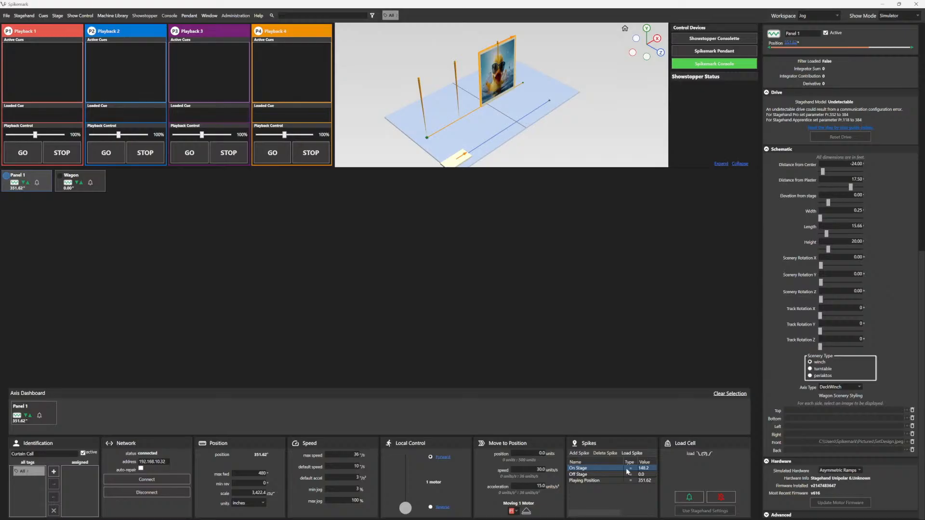
click(633, 454)
click(535, 453)
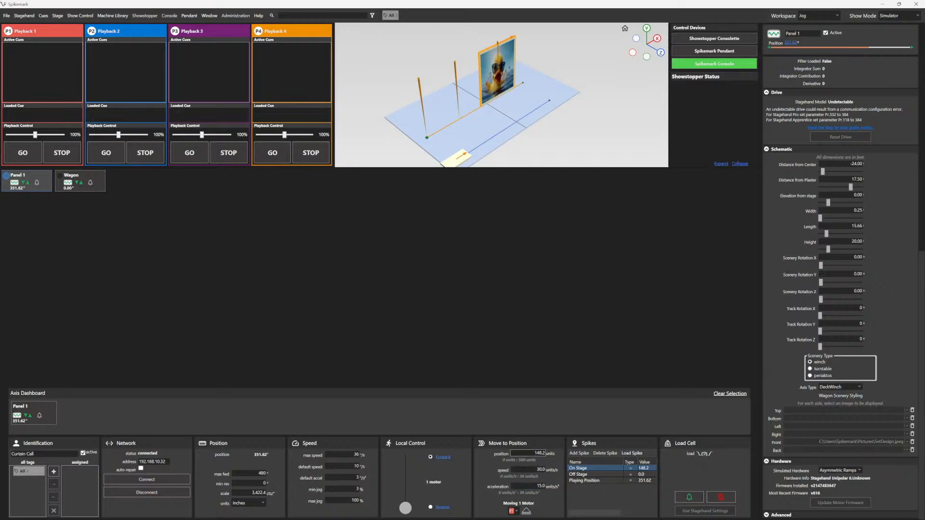
click(530, 470)
click(514, 511)
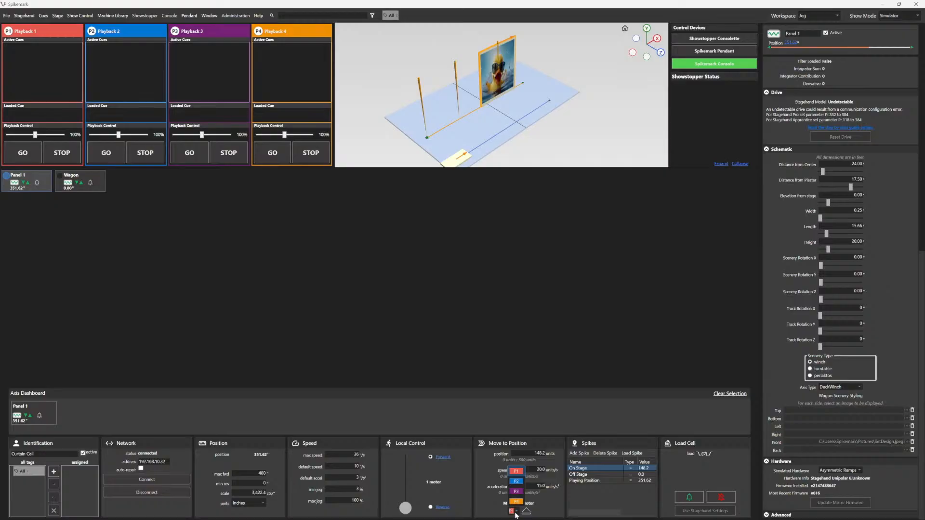
click(515, 513)
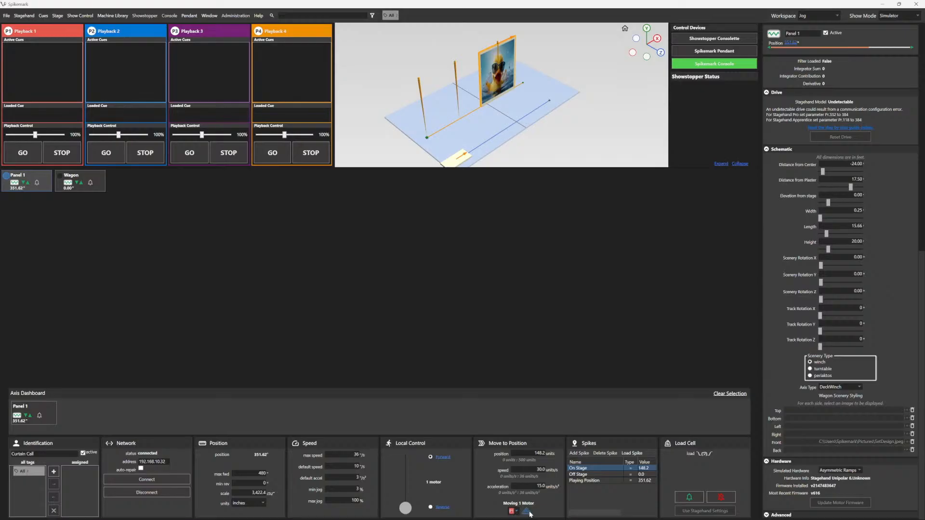
click(526, 512)
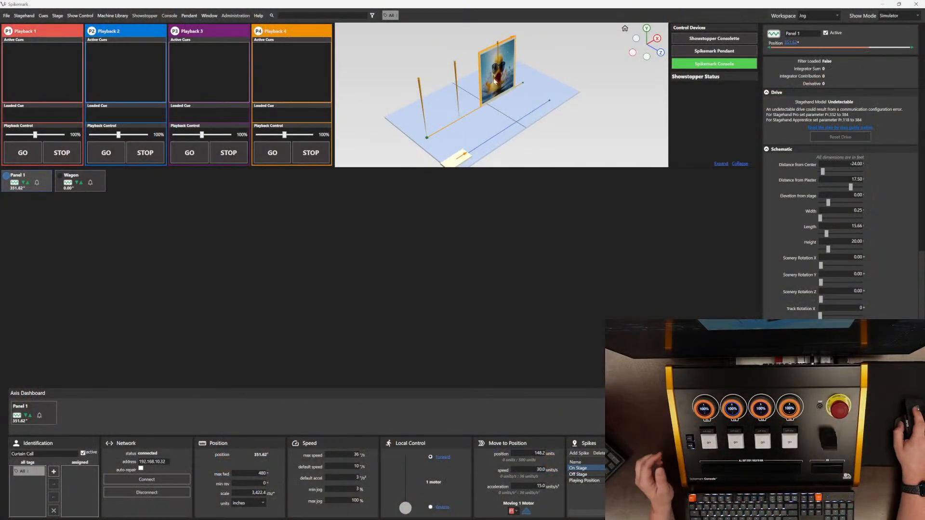
Step: Open and close the Spikemark Console configuration, then send the move cue to Playback 1
click(710, 65)
click(710, 68)
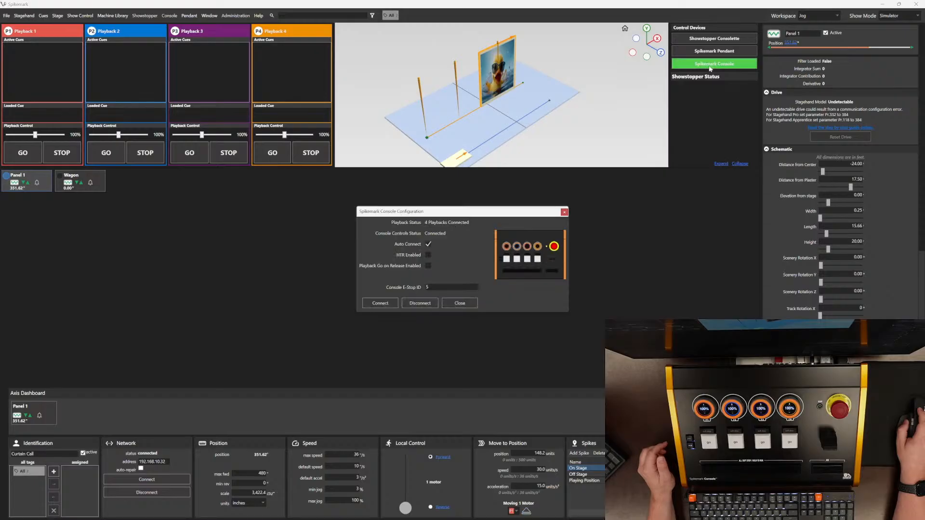
click(474, 304)
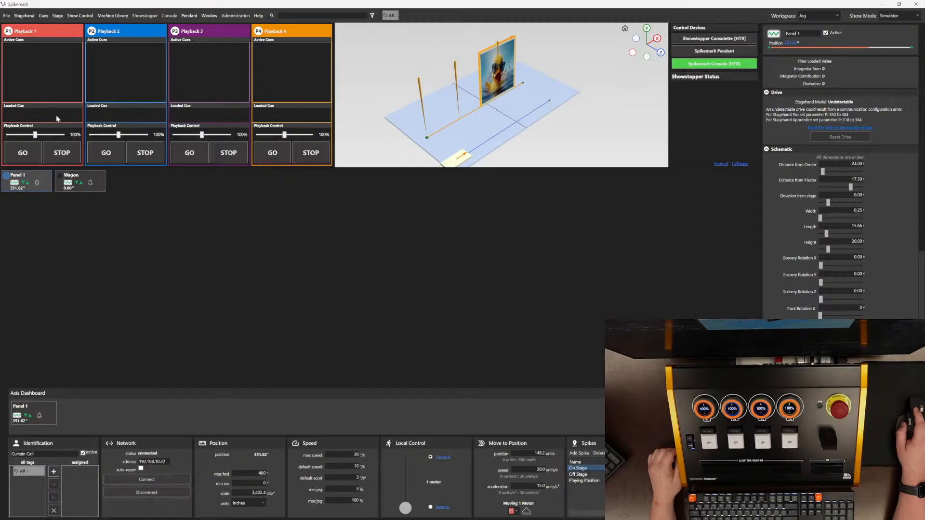
click(527, 511)
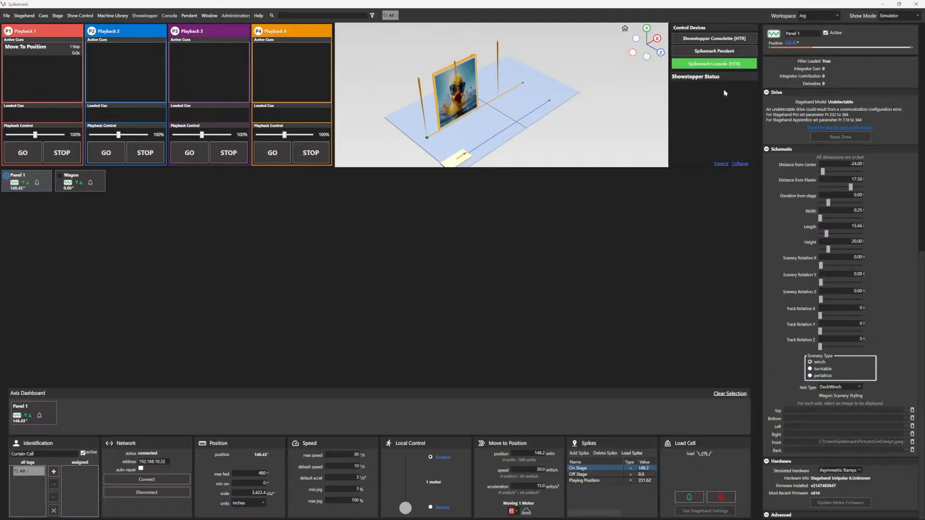
Step: Turn off HTR Enabled in the Spikemark Console configuration
click(728, 67)
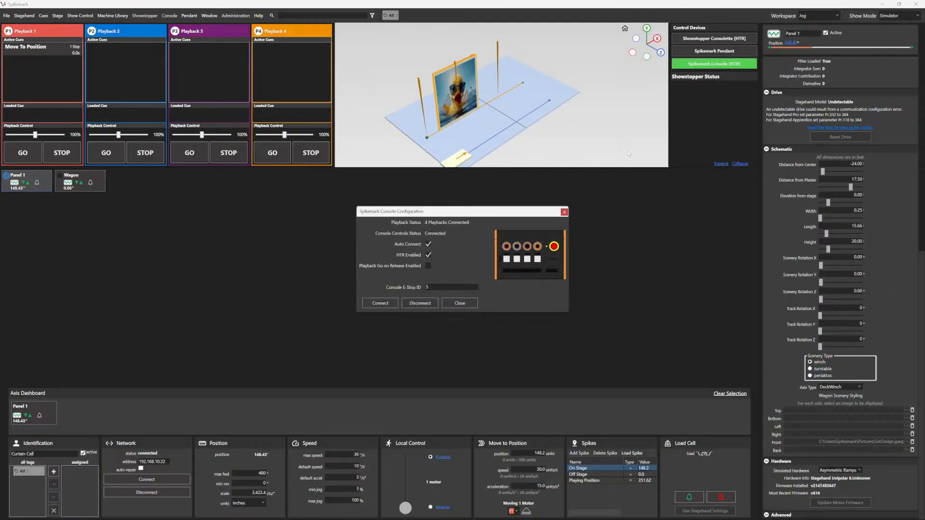
click(429, 254)
click(472, 304)
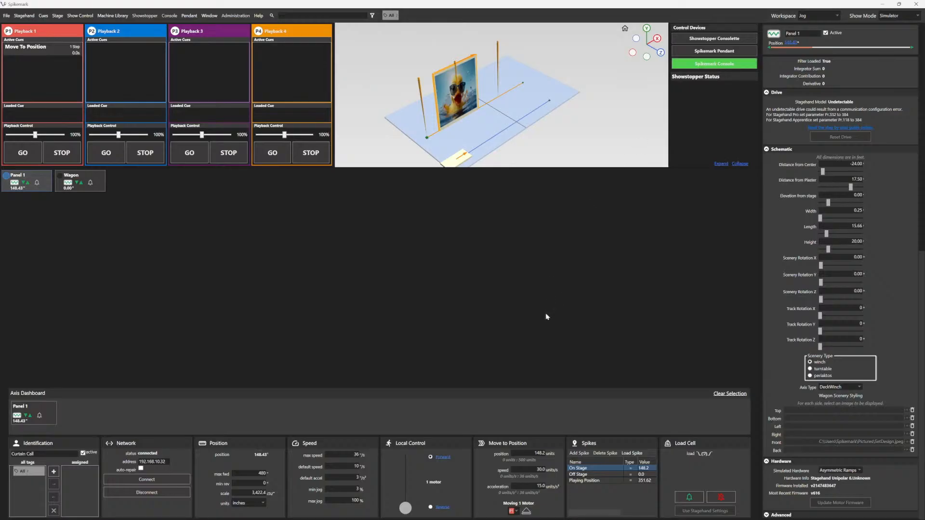
Step: Load the Off Stage spike, send the move to Playback 1 and fire its GO
click(610, 475)
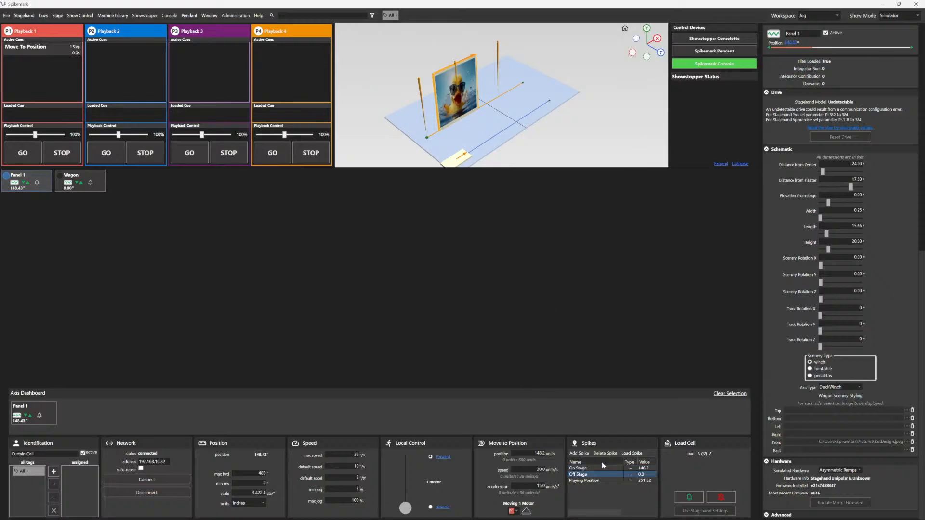
click(631, 454)
click(527, 514)
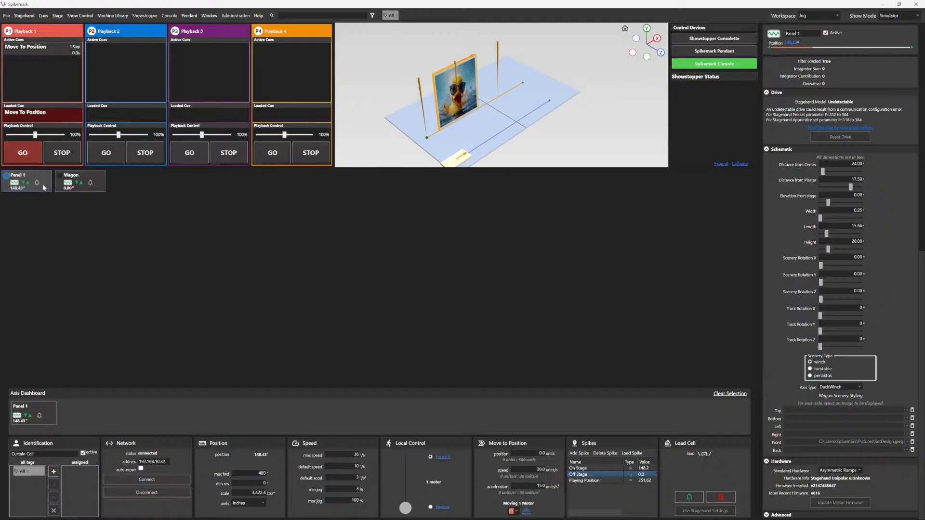
click(20, 153)
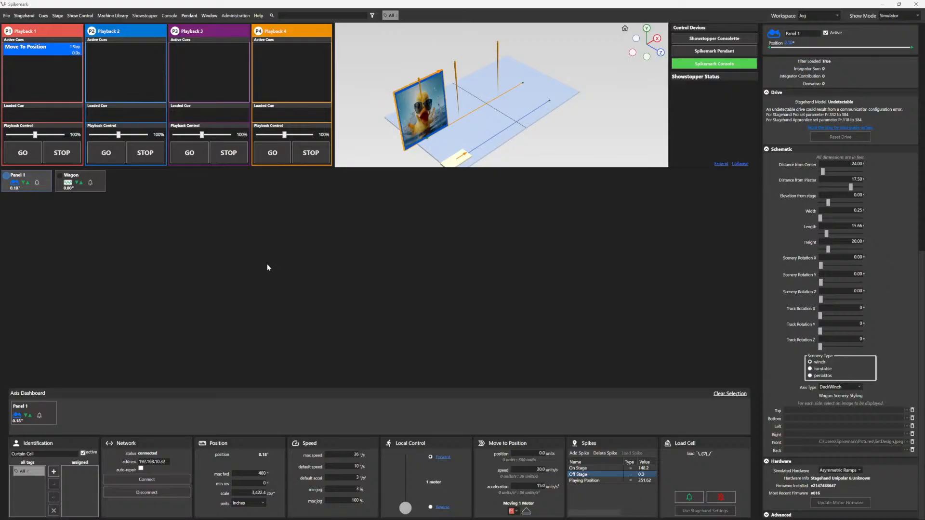
Step: Select Panel 1 and Wagon together and jog both forward
click(62, 179)
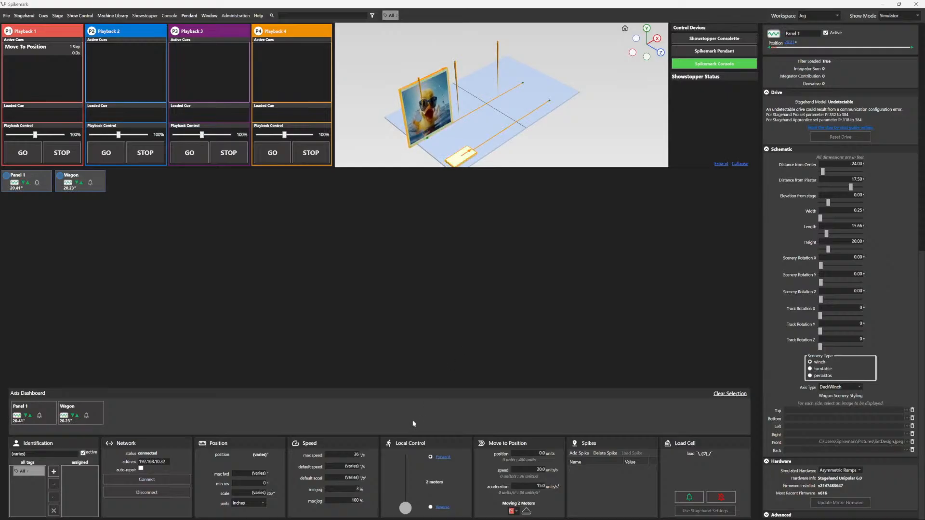
drag(407, 513, 404, 475)
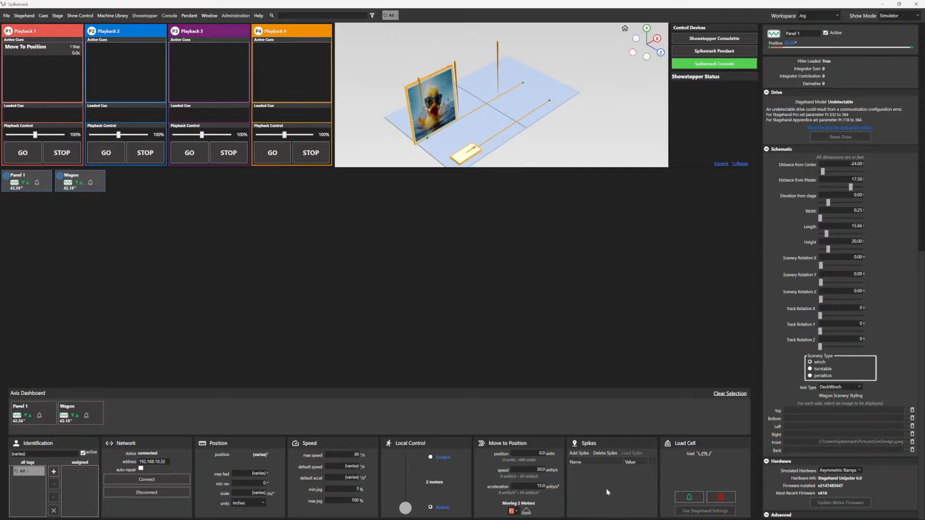
Step: Set the move-to-position target to 100 for both axes, send it to Playback 1 and run it
click(531, 456)
text(10)
key(Tab)
click(527, 512)
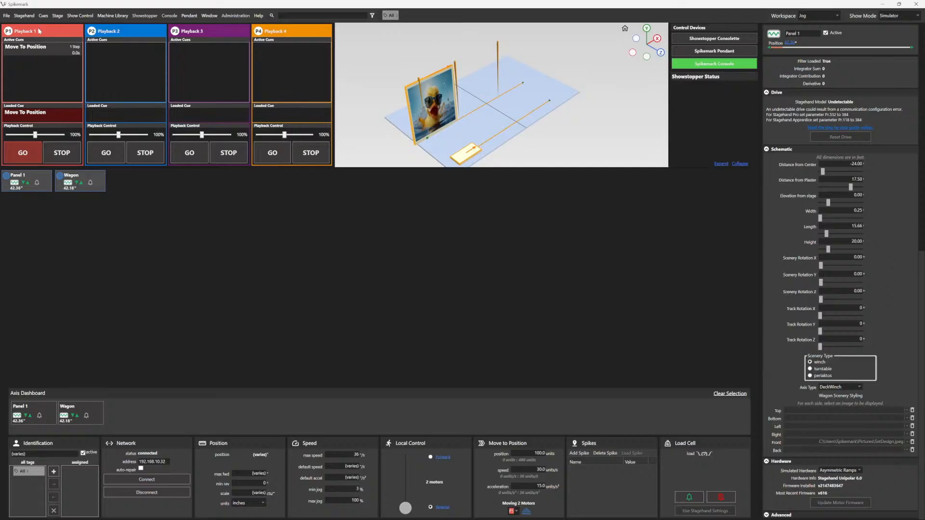
click(32, 154)
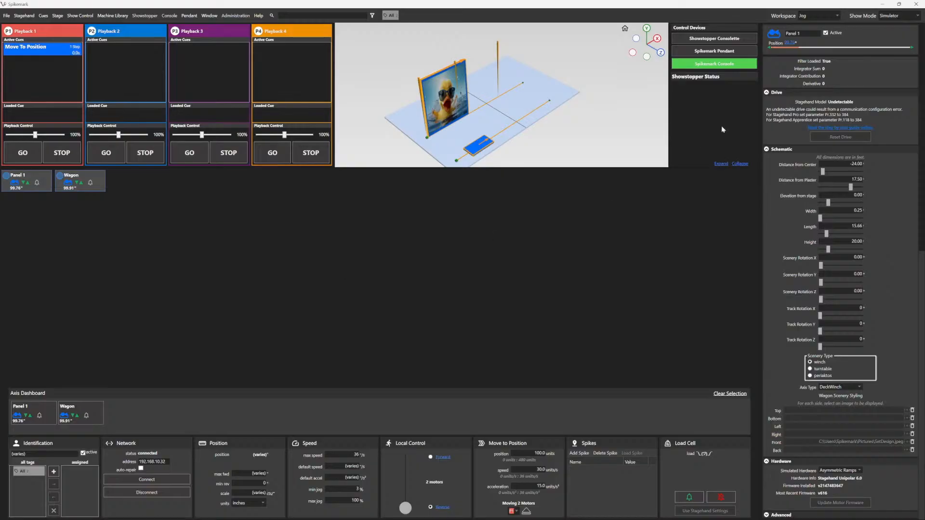
Step: Clear the stagehand selection and switch the workspace to Cues
click(673, 100)
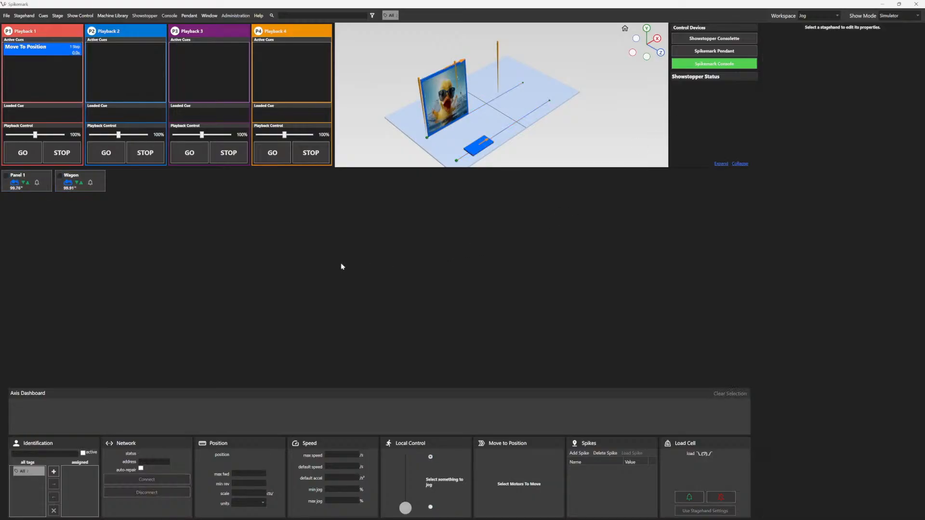
click(62, 177)
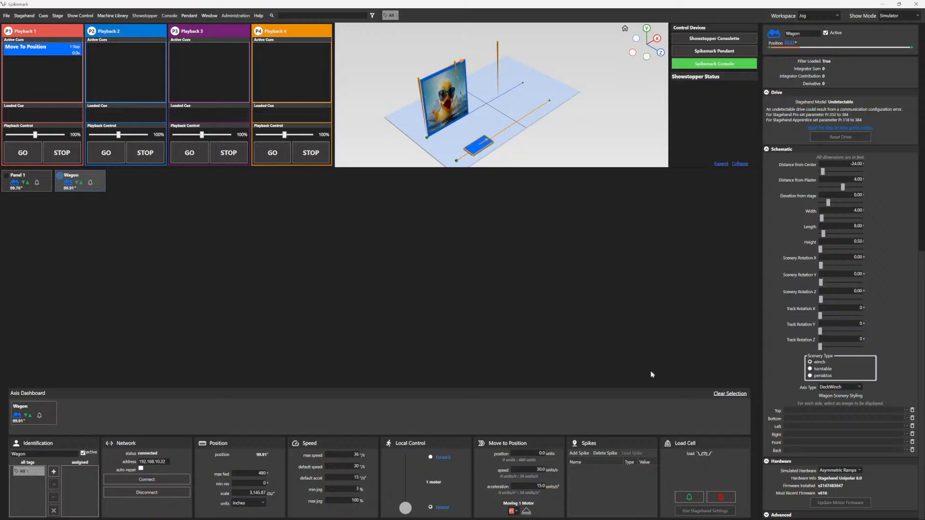
click(730, 394)
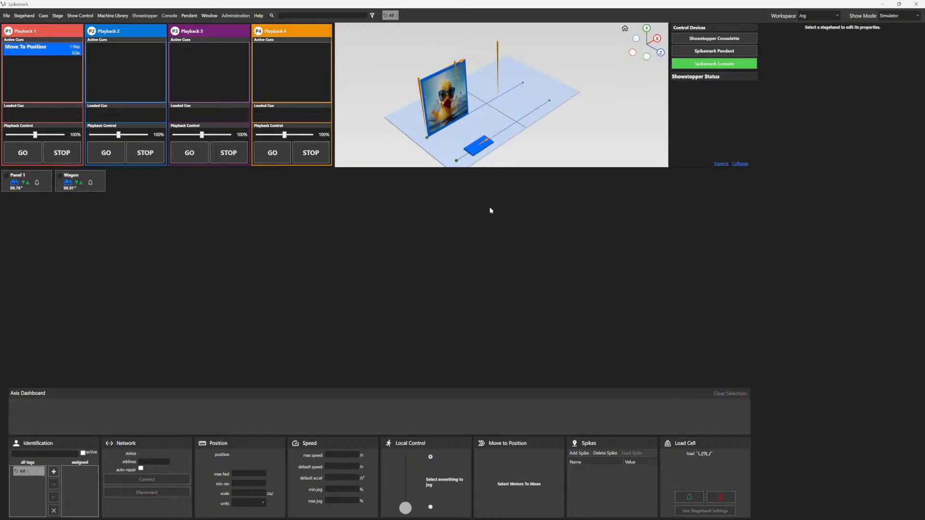
click(816, 18)
click(820, 28)
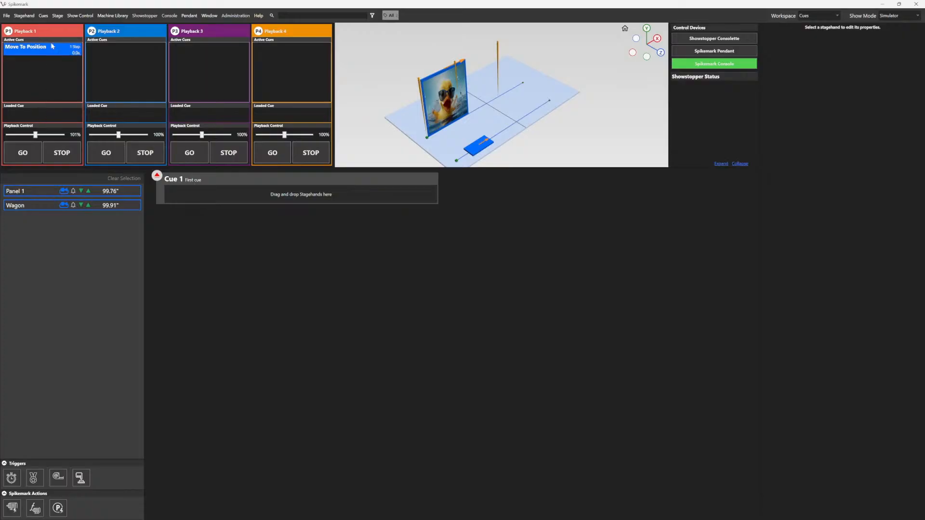
Step: Remove Playback 4 and Playback 3
right_click(321, 35)
click(340, 45)
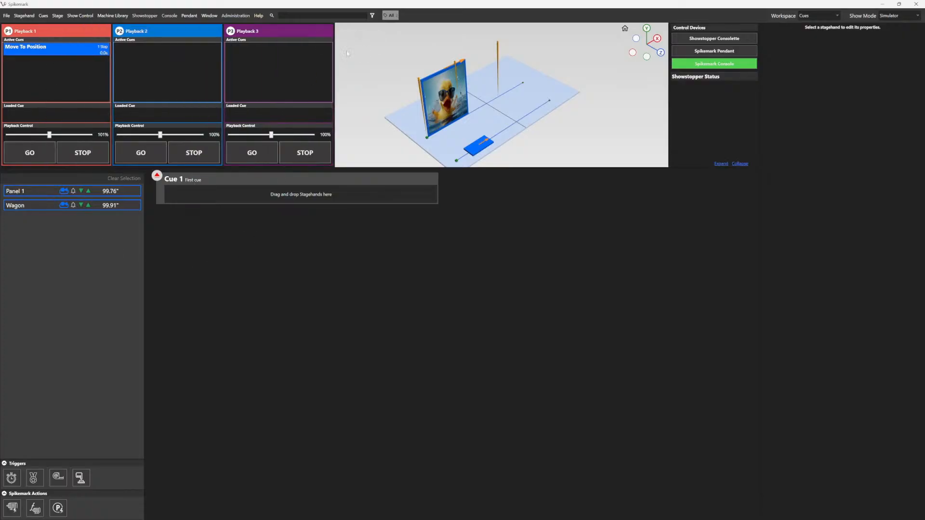
right_click(274, 31)
click(302, 43)
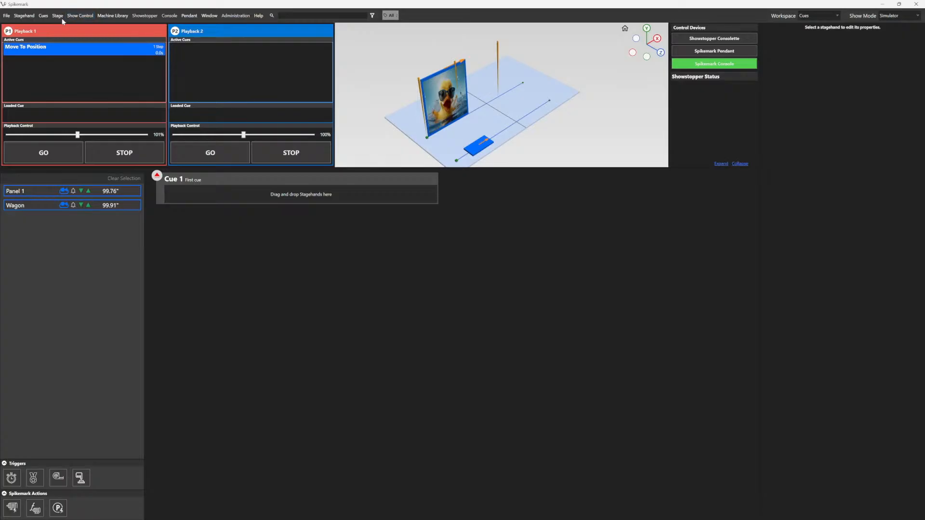
Step: Add two new playbacks, restoring Playback 3 and Playback 4
click(47, 19)
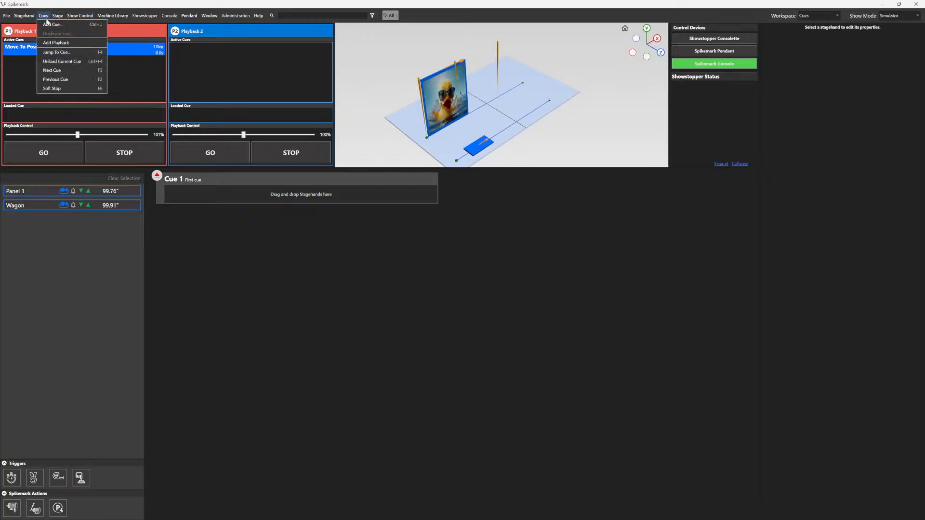
click(56, 42)
click(47, 17)
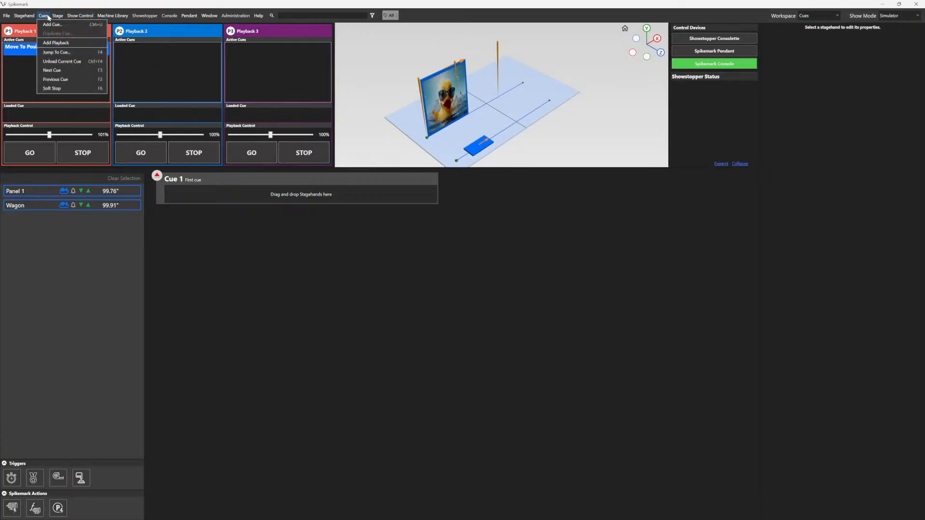
click(64, 44)
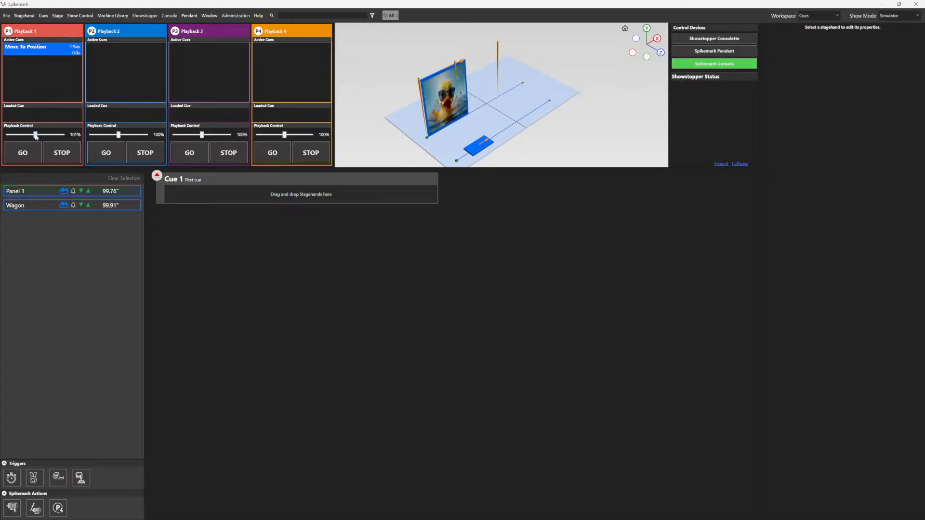
Step: Adjust Playback 1's rate slider, resetting it several times and finally setting it to 86%
mouse_move(35, 135)
mouse_down()
mouse_move(52, 136)
mouse_move(39, 136)
mouse_up()
double_click(75, 135)
drag(35, 135, 10, 138)
click(249, 193)
double_click(75, 136)
drag(35, 136, 44, 136)
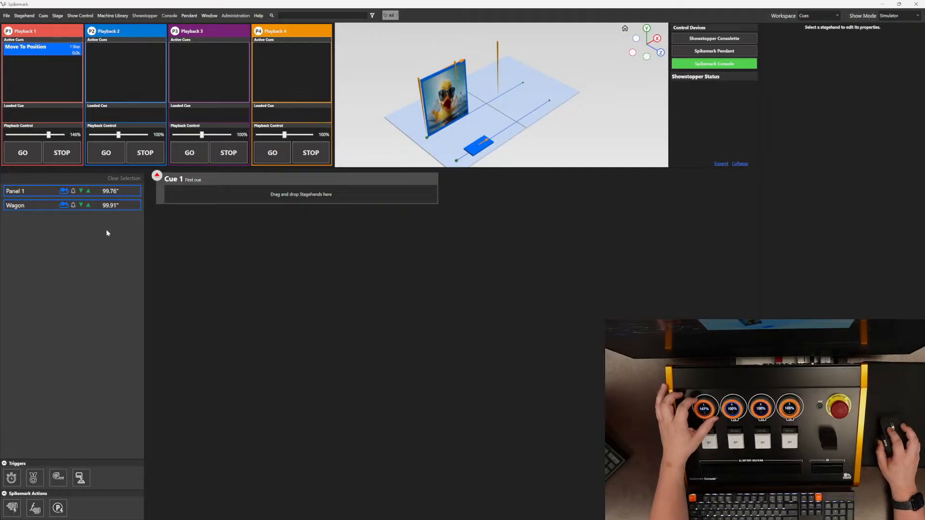
click(74, 134)
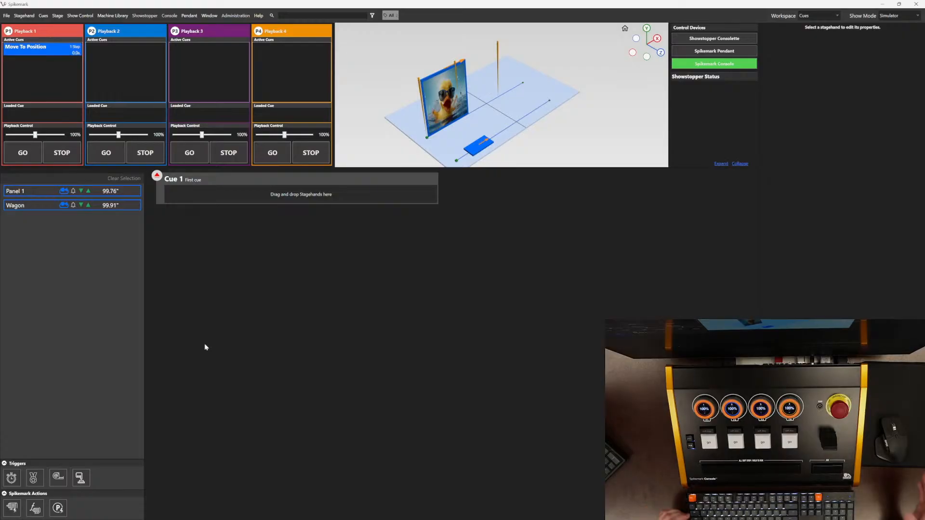
drag(36, 138, 32, 138)
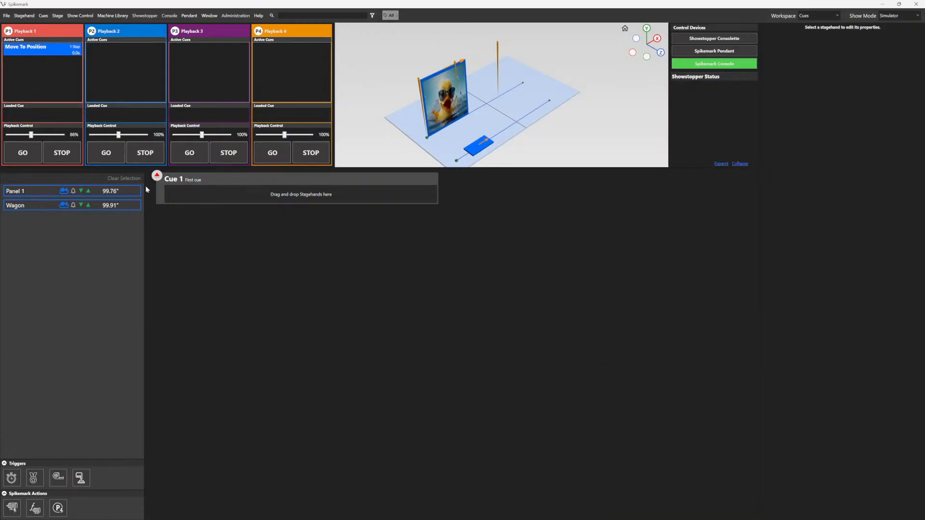
Step: Add Panel 1 to Cue 1 on Playback 1
click(37, 191)
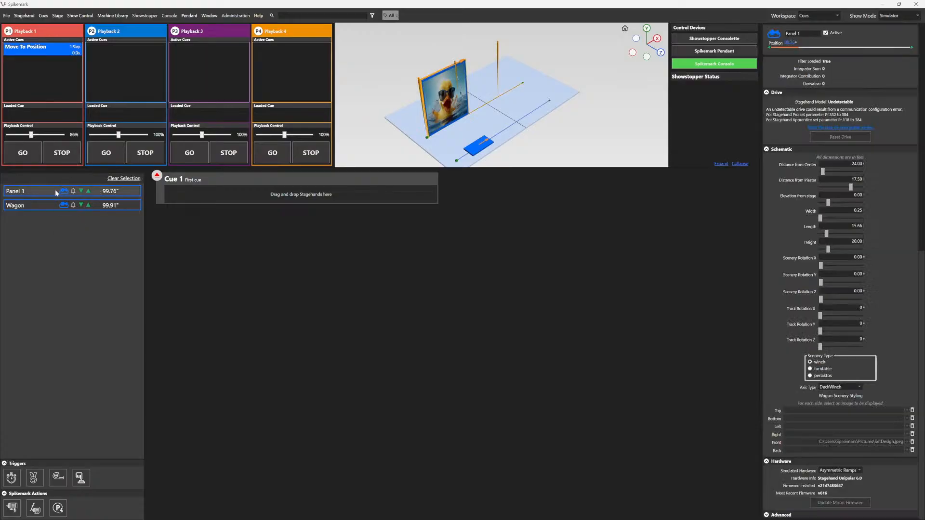
drag(55, 189, 222, 194)
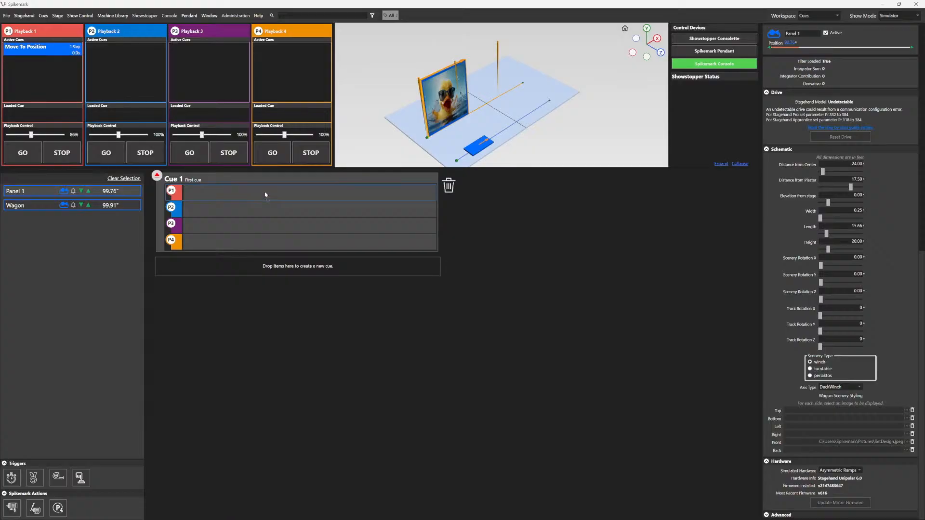
drag(265, 195, 265, 194)
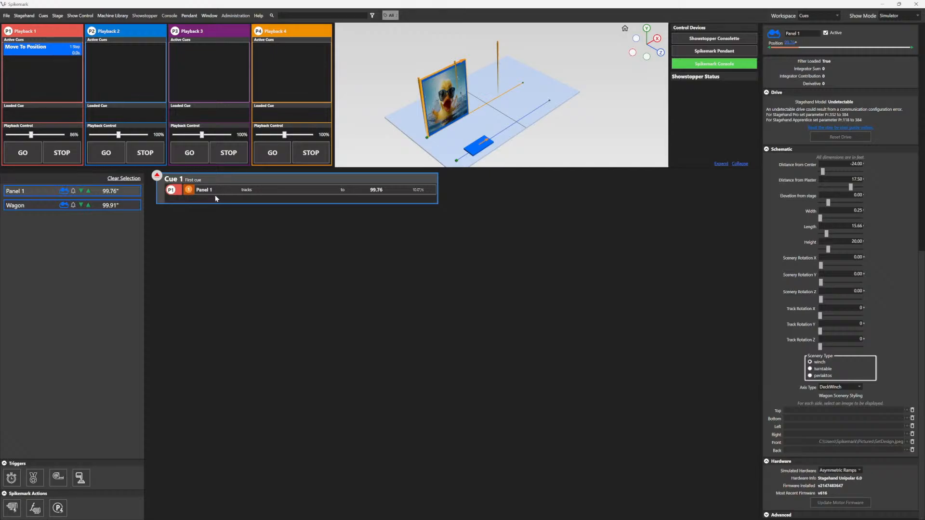
Step: Open Panel 1's move in Cue 1, switch it to speed-based timing and target the On Stage spike
double_click(283, 193)
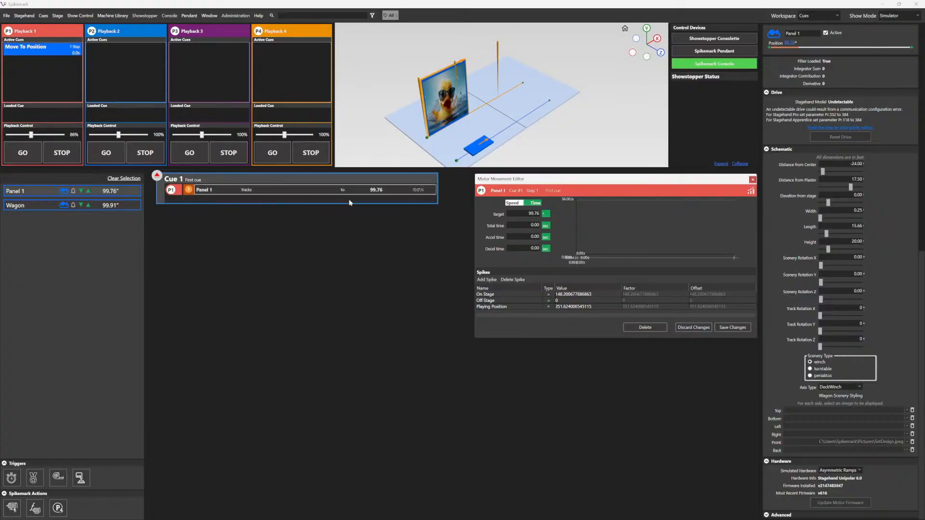
click(521, 204)
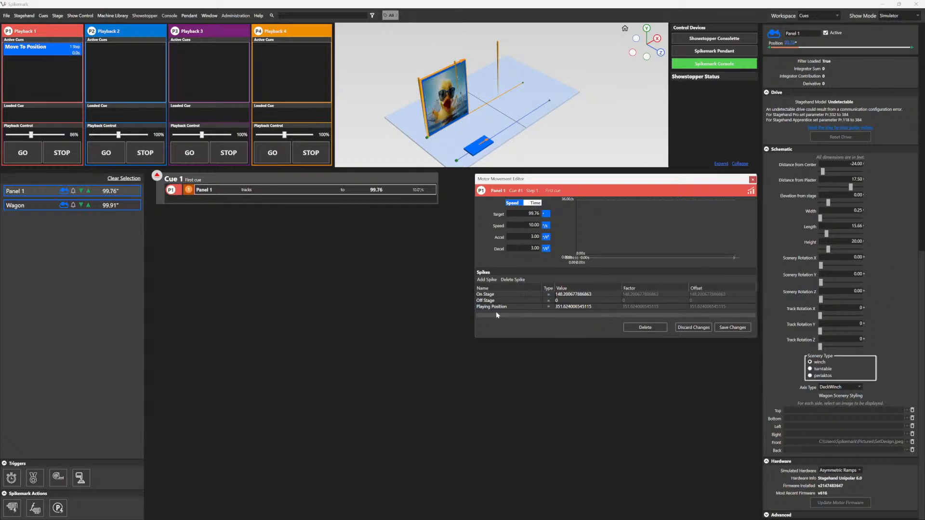
click(513, 297)
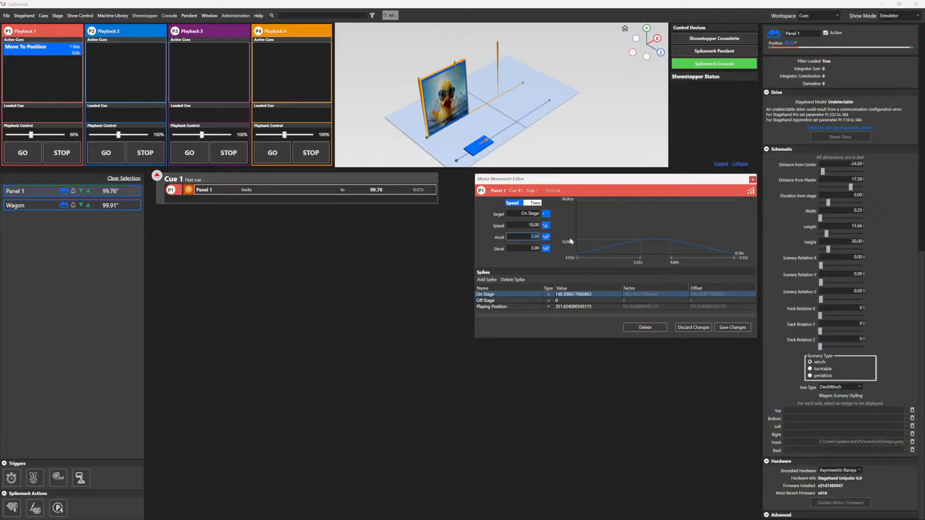
Step: Set the move's acceleration and deceleration to 5 and save the changes
key(Tab)
text(5)
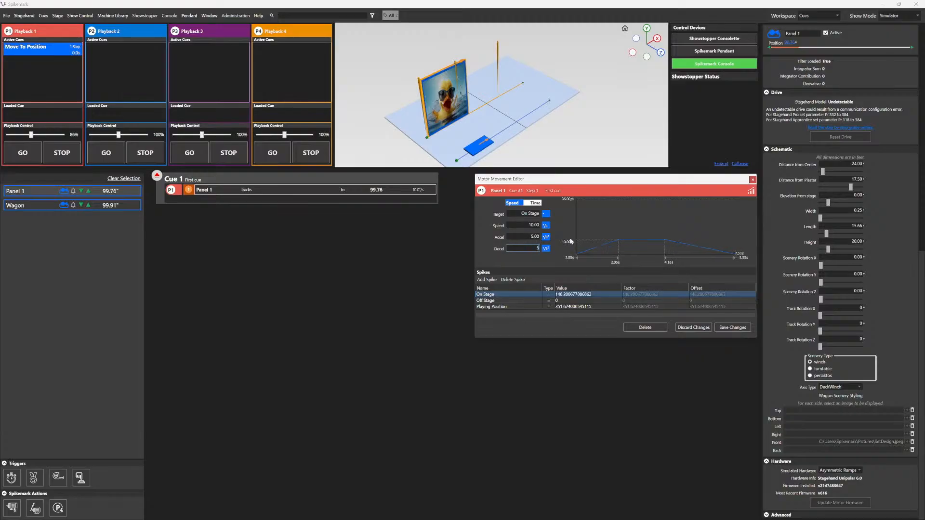
key(Tab)
click(746, 330)
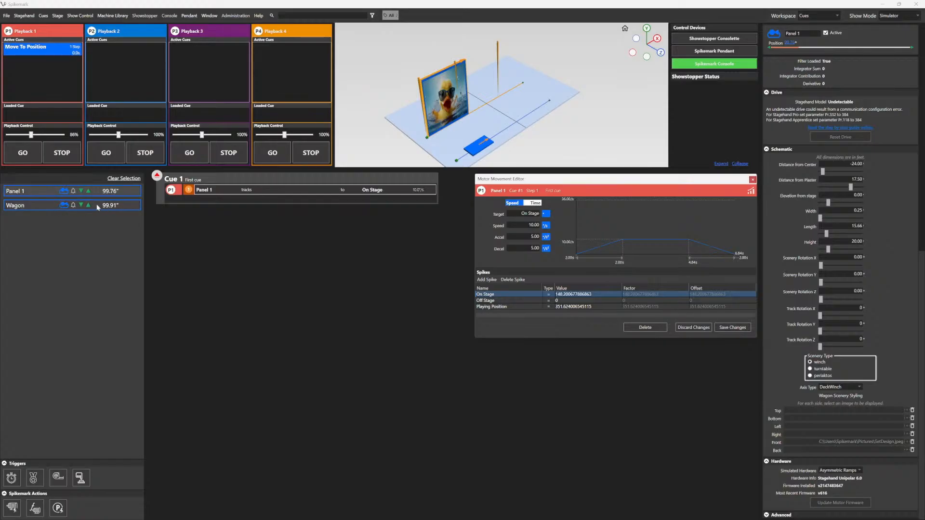
Step: Add Wagon to Cue 1 with a move to 50 at speed 24, acceleration 12 and deceleration 12, and save it
drag(96, 204, 237, 194)
click(337, 205)
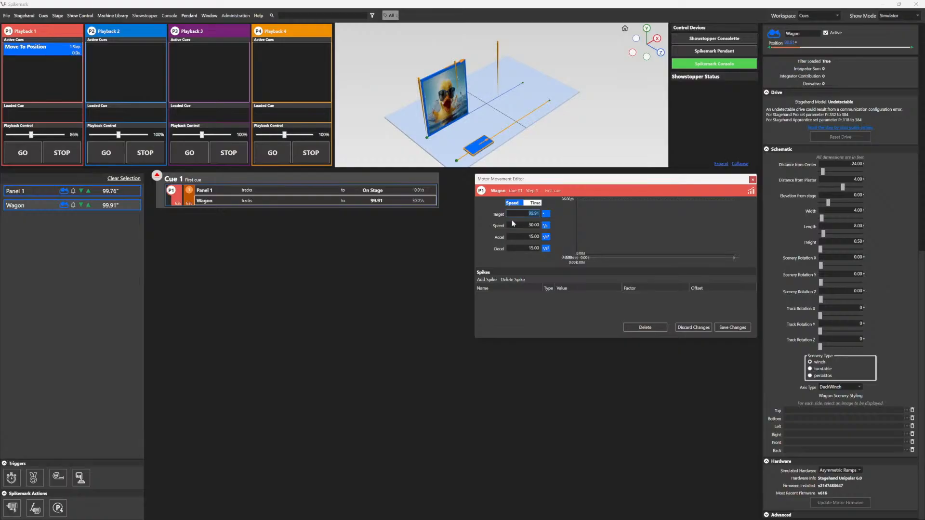
text(50)
key(Tab)
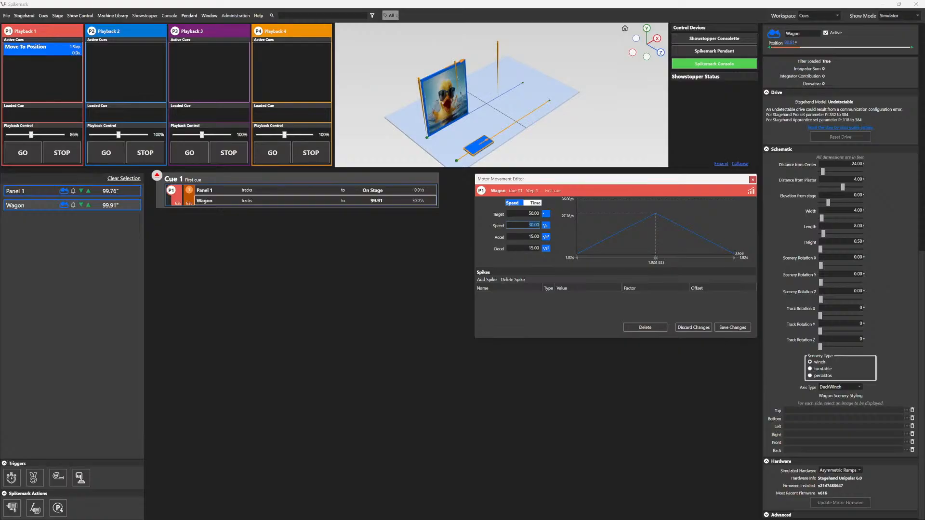
text(24)
key(Tab)
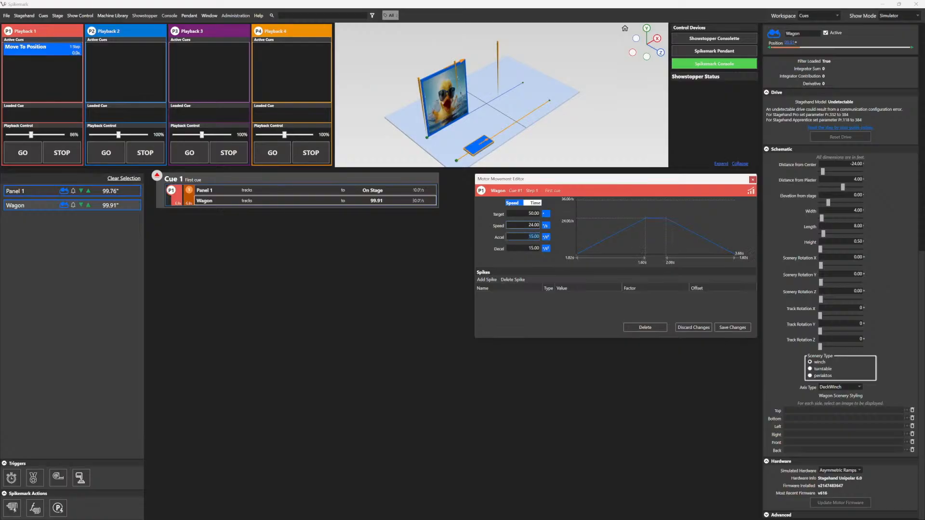
text(12)
key(Tab)
text(12)
key(Tab)
click(742, 329)
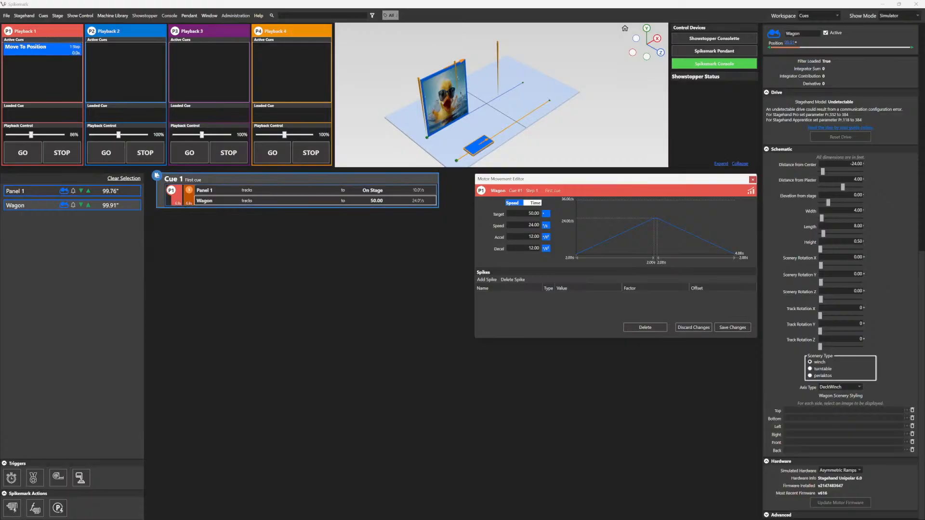
Step: Load Cue 1 onto Playback 1 and reset the playback rate to 100%
click(157, 176)
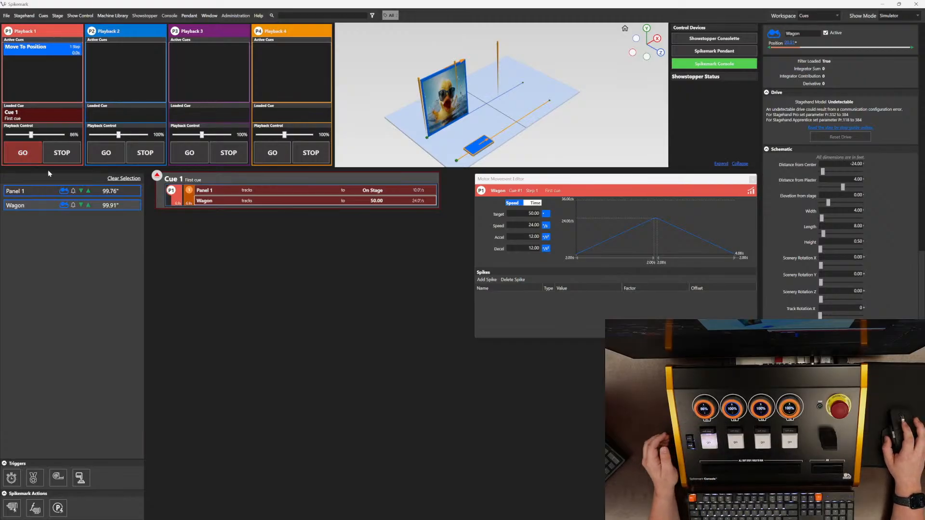
click(76, 136)
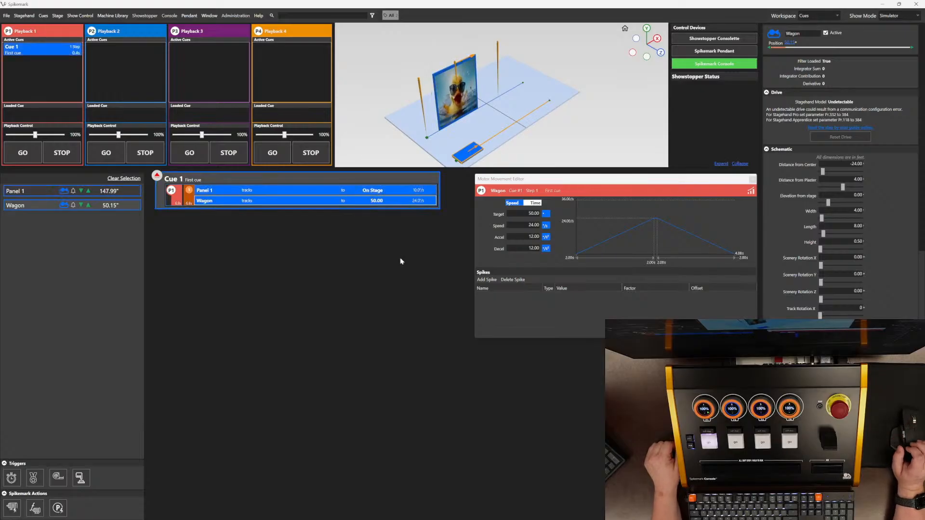
Step: Add Cue 2 named First Act and give it the light purple colour #FF8080FF
right_click(271, 218)
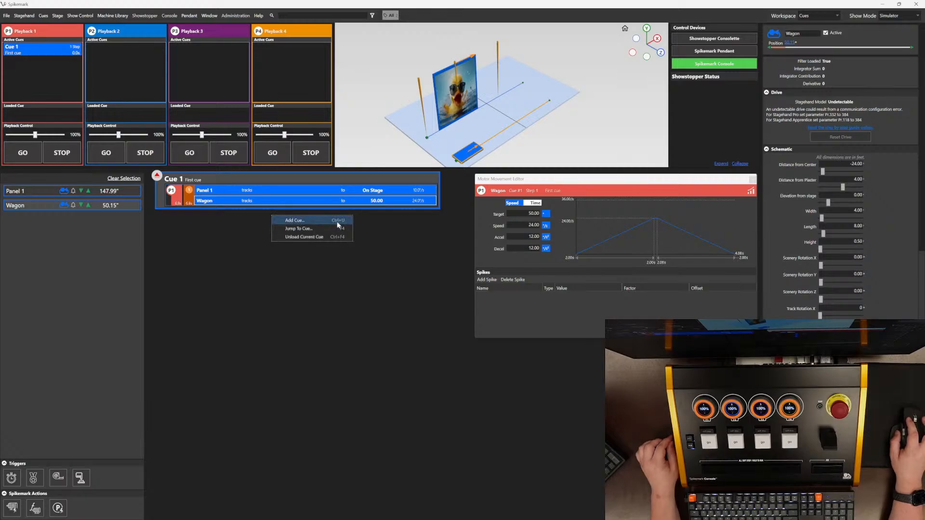
click(333, 222)
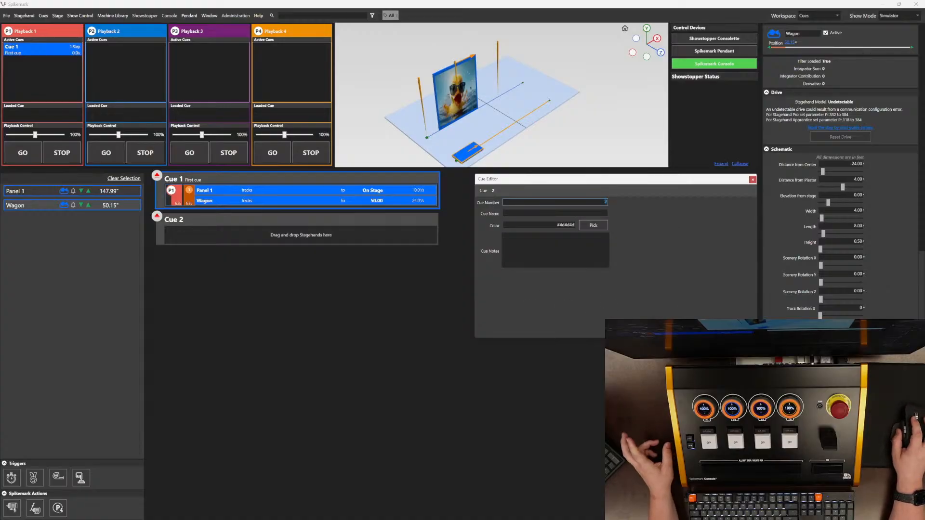
key(Tab)
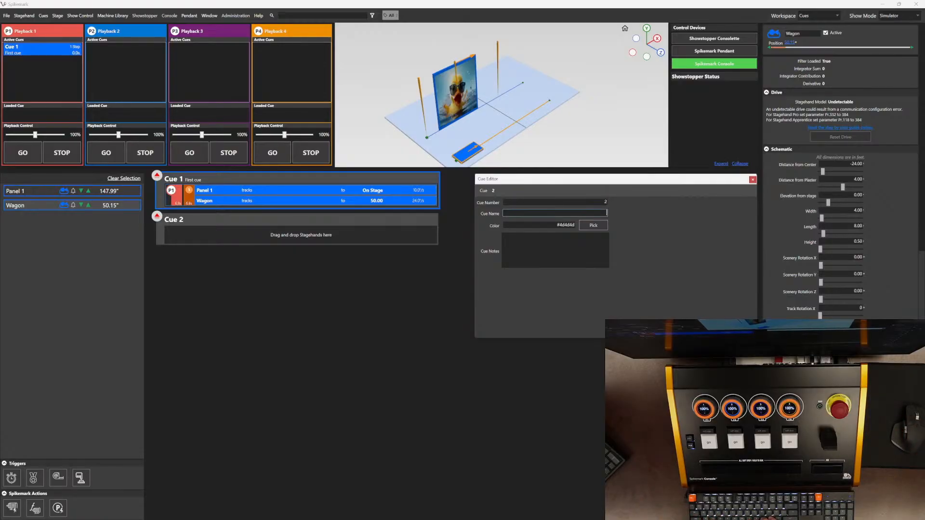
text(First Act)
key(Tab)
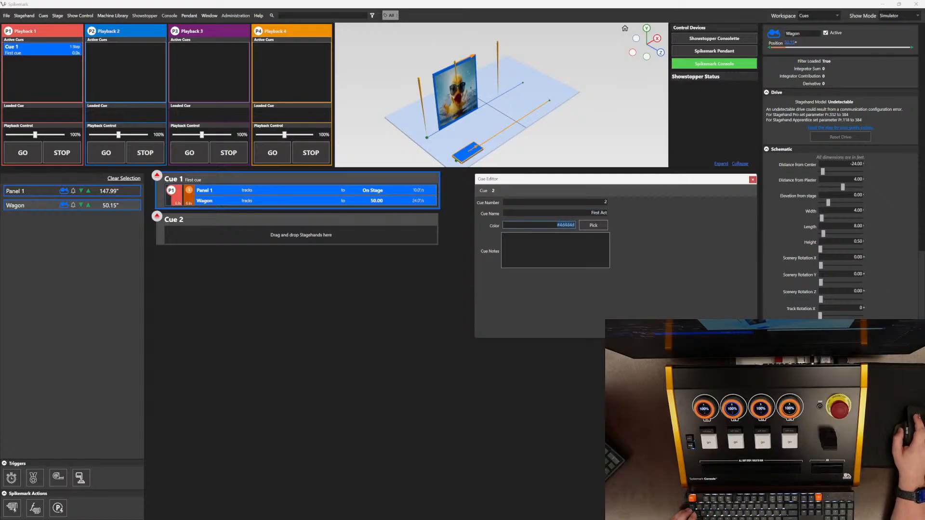
click(597, 226)
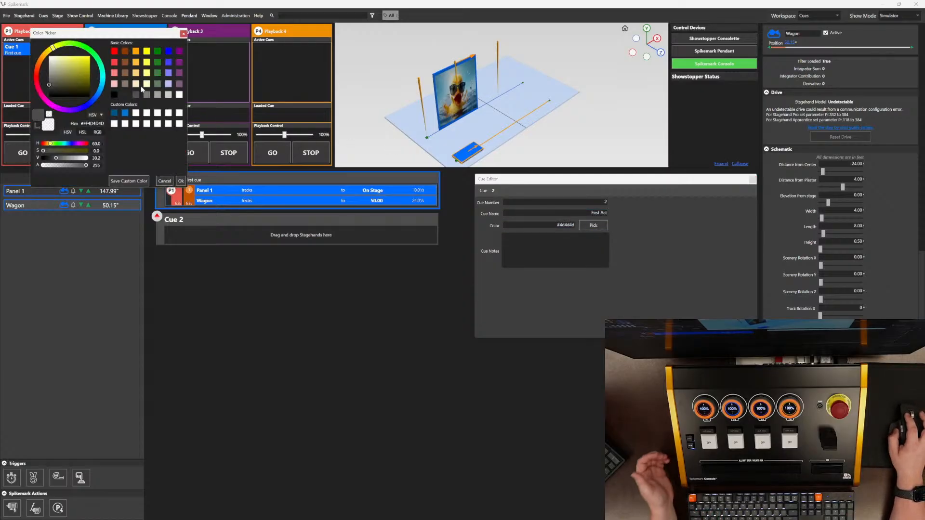
click(170, 76)
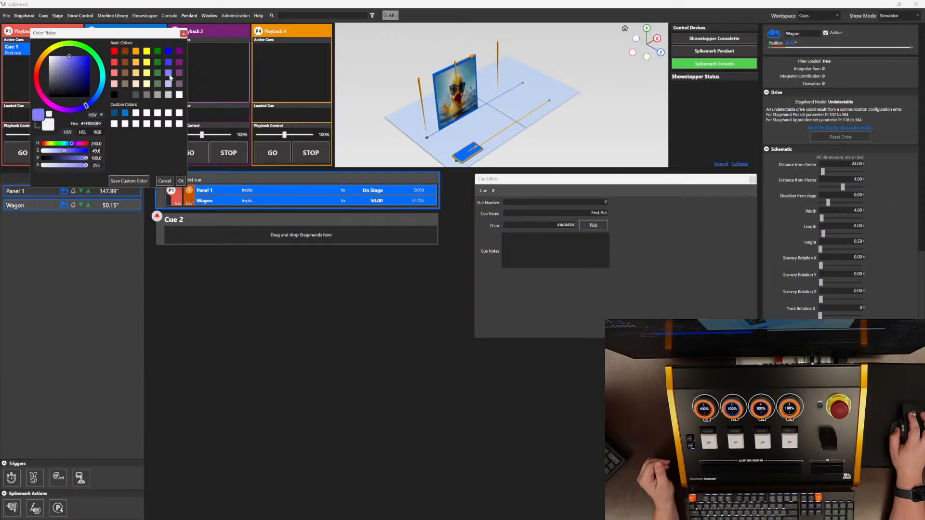
click(180, 181)
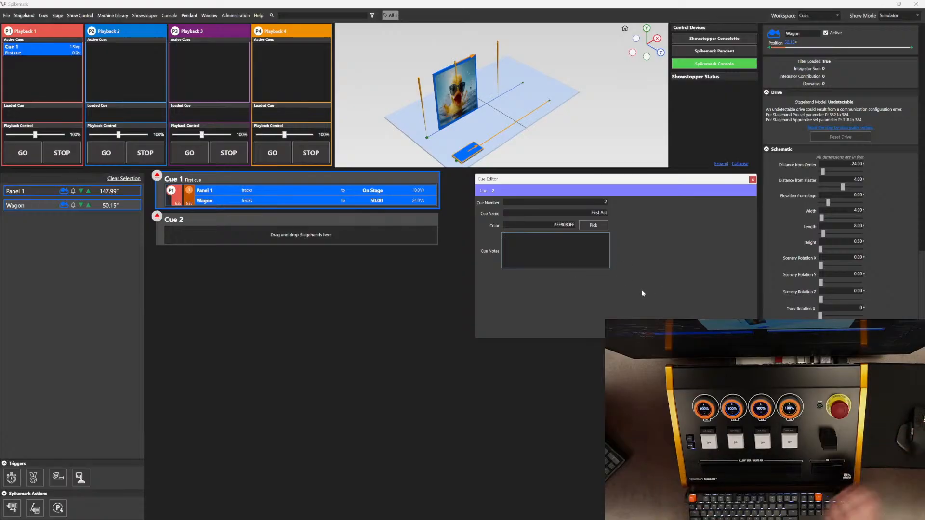
Step: Enter the cue notes 'The first thing watch out for actors' for Cue 2
text(The fisr)
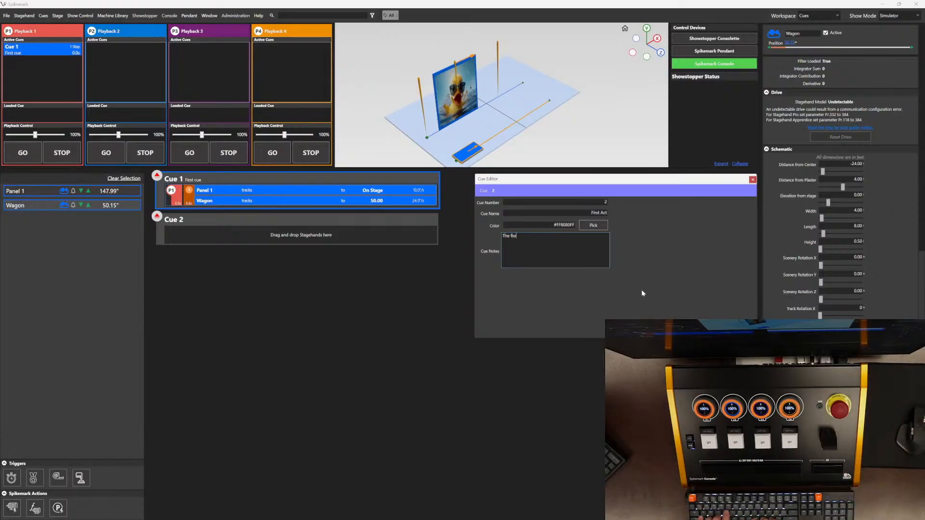
text(t thing watch out )
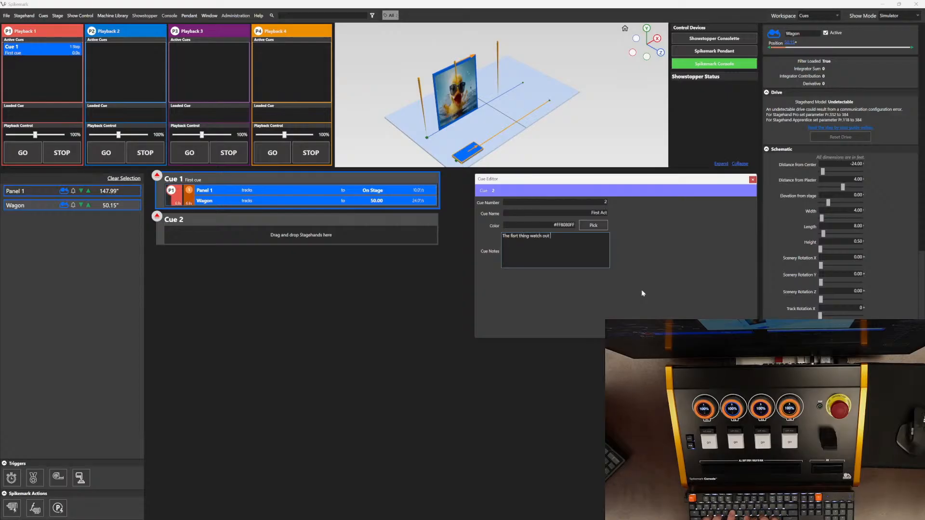
text(for actors)
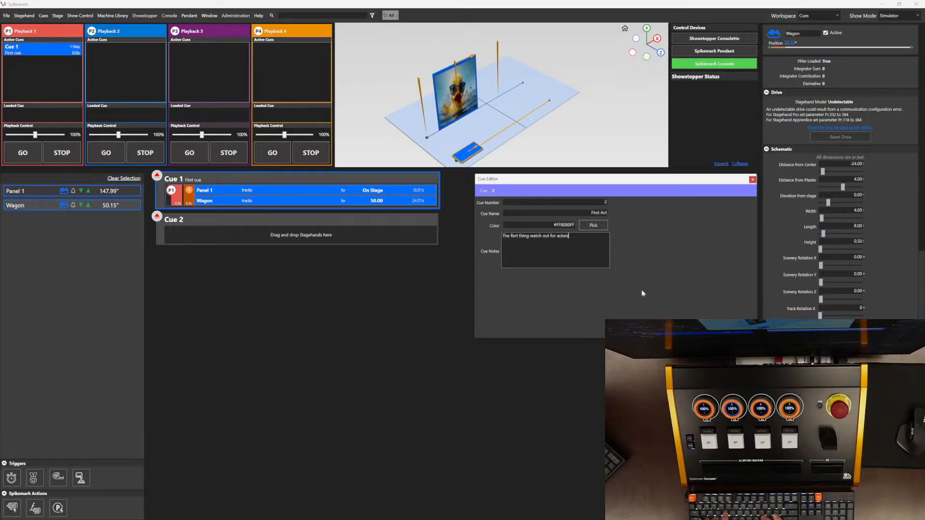
click(642, 292)
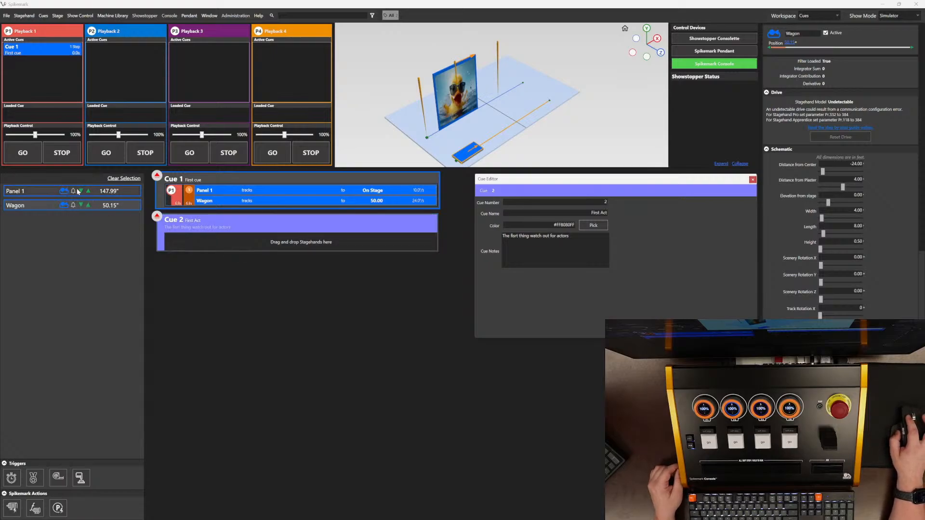
Step: Add Panel 1 to Cue 2 and set its move's target to the Playing Position spike
drag(78, 191, 230, 245)
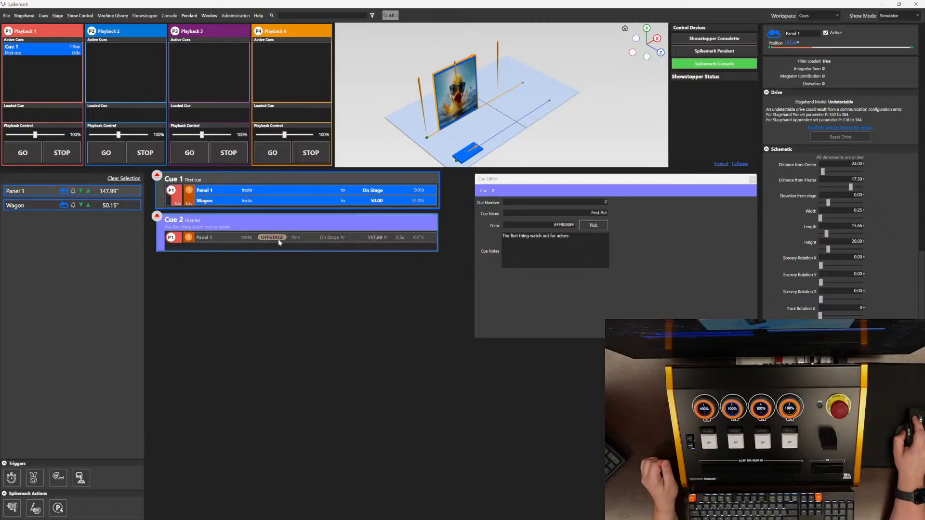
click(310, 240)
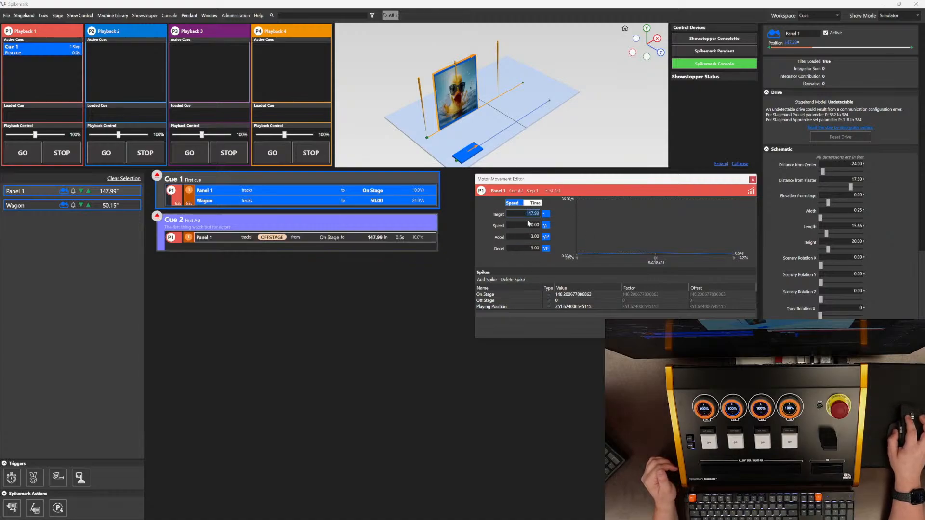
click(527, 307)
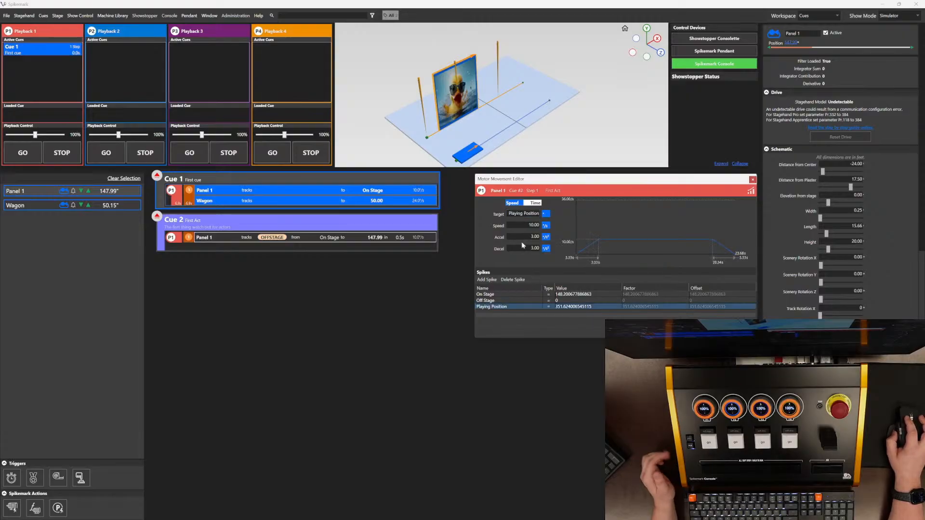
Step: Set Panel 1's move in Cue 2 to speed 15, acceleration 15 and deceleration 15
drag(527, 225, 550, 228)
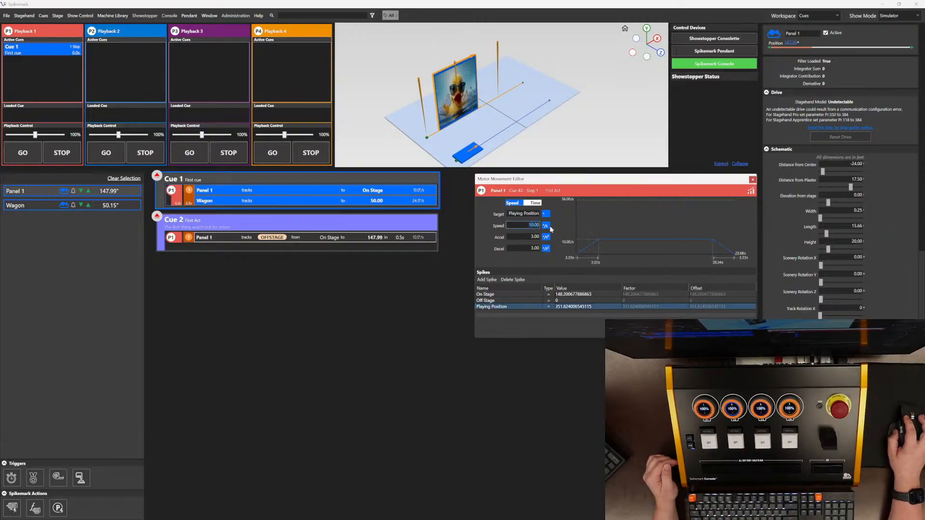
text(15)
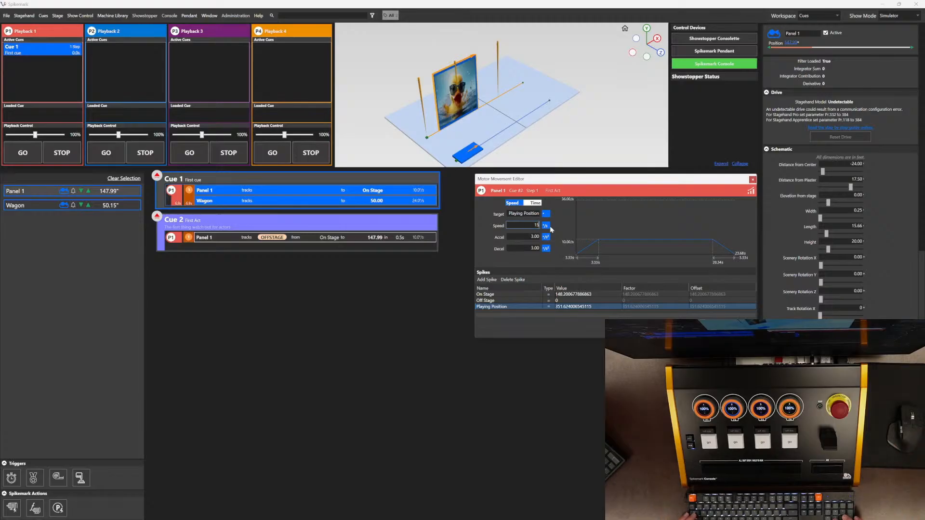
key(Tab)
text(15)
key(Tab)
text(15)
key(Tab)
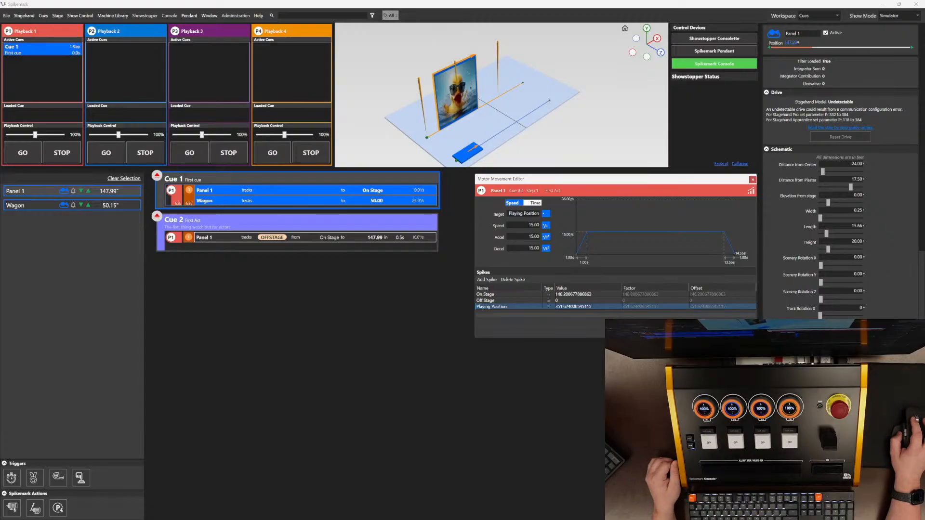
click(737, 329)
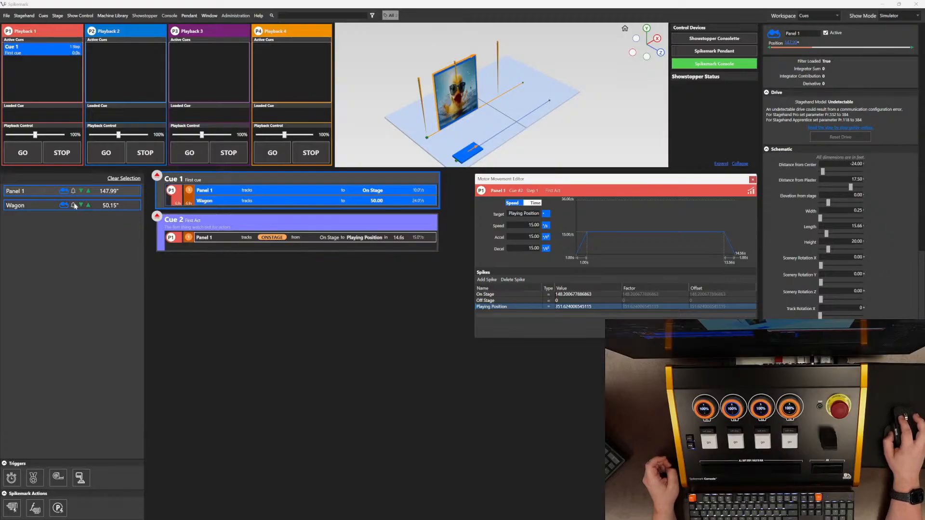
Step: Add Wagon to Cue 2 and set its move's target to 0
click(61, 207)
drag(116, 207, 251, 243)
click(373, 250)
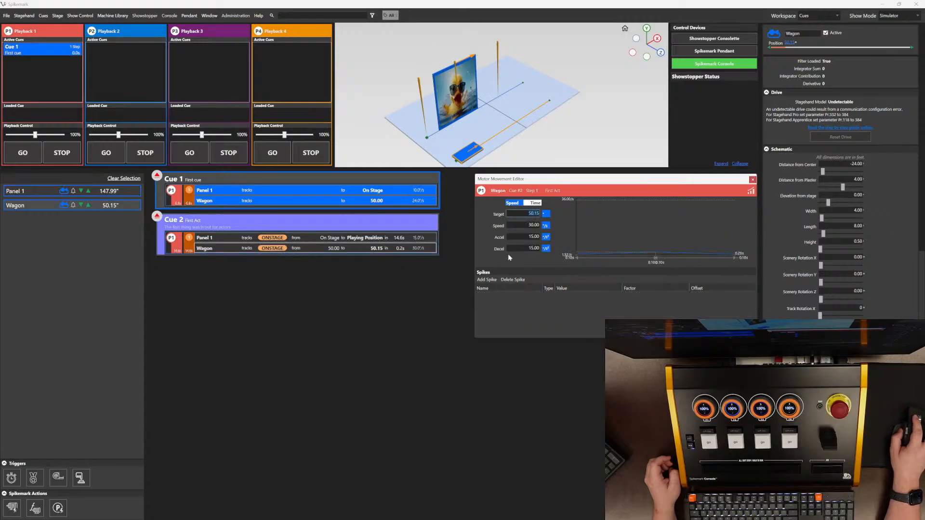
text(0)
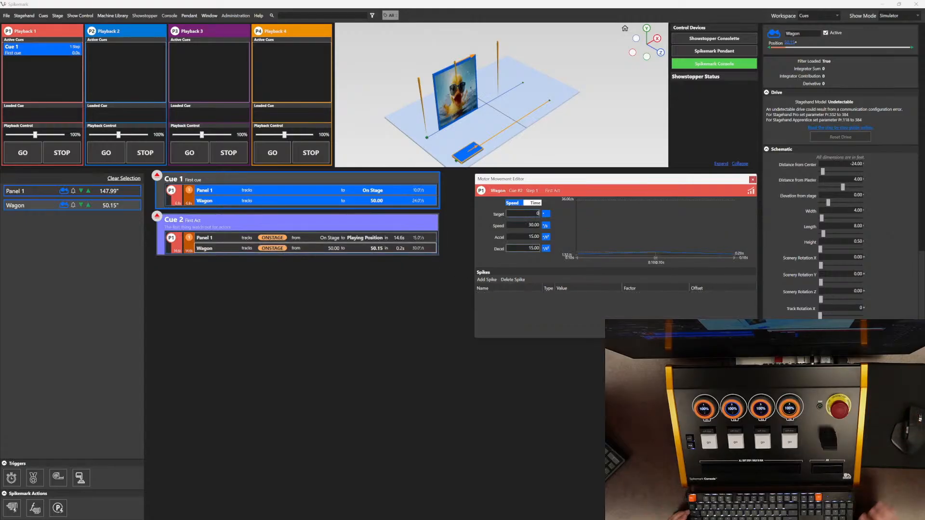
key(Tab)
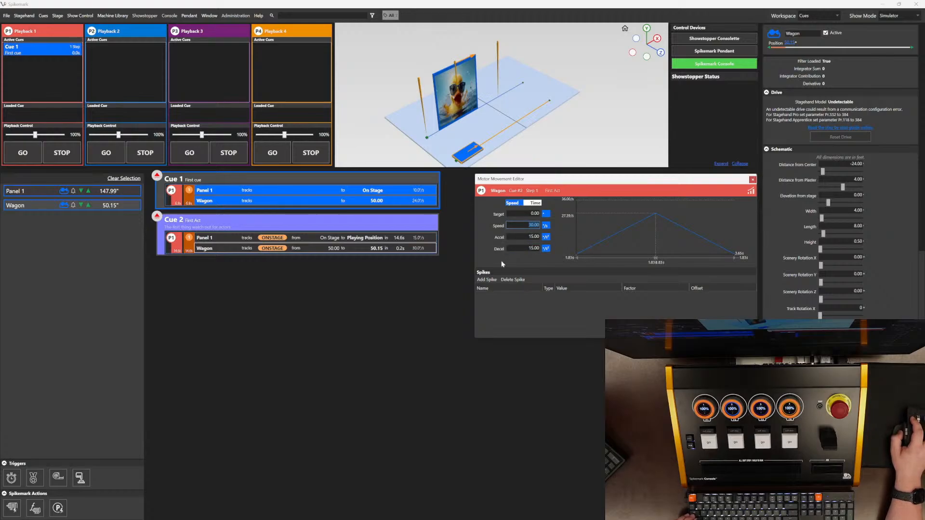
Step: Switch Wagon's Cue 2 move to time mode with total time 5, accel time 2 and decel time 2, then close the editor
click(530, 203)
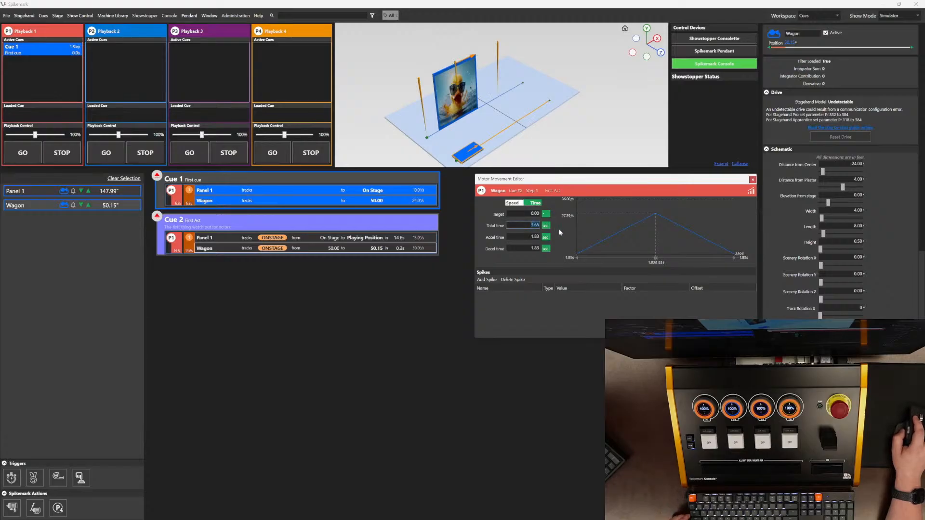
text(5)
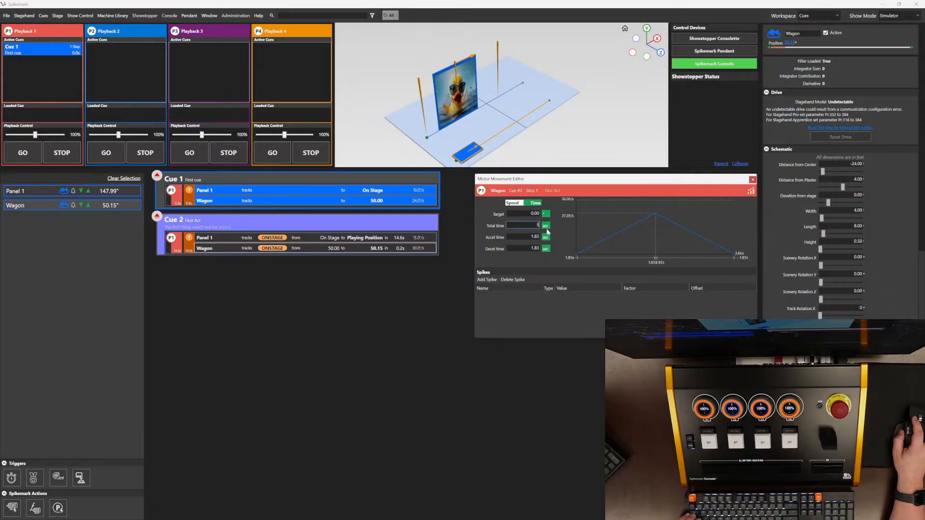
key(Tab)
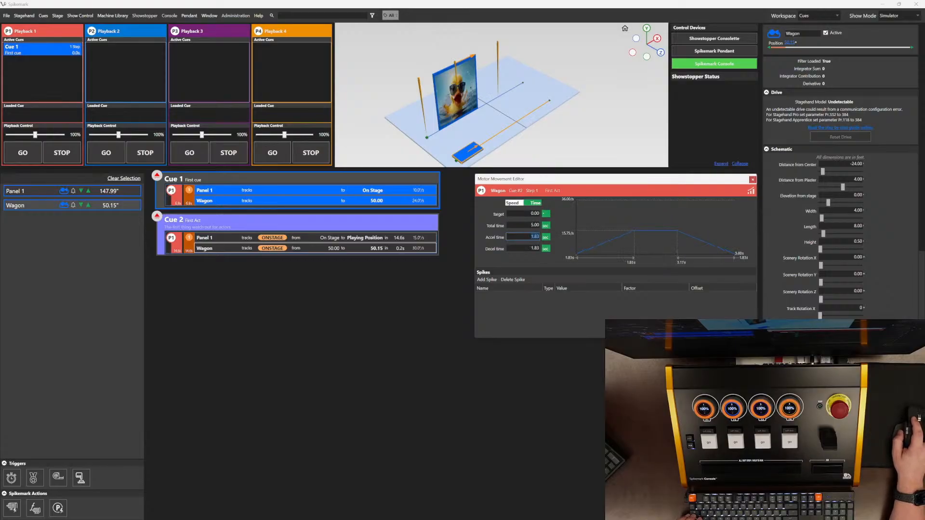
text(2)
key(Tab)
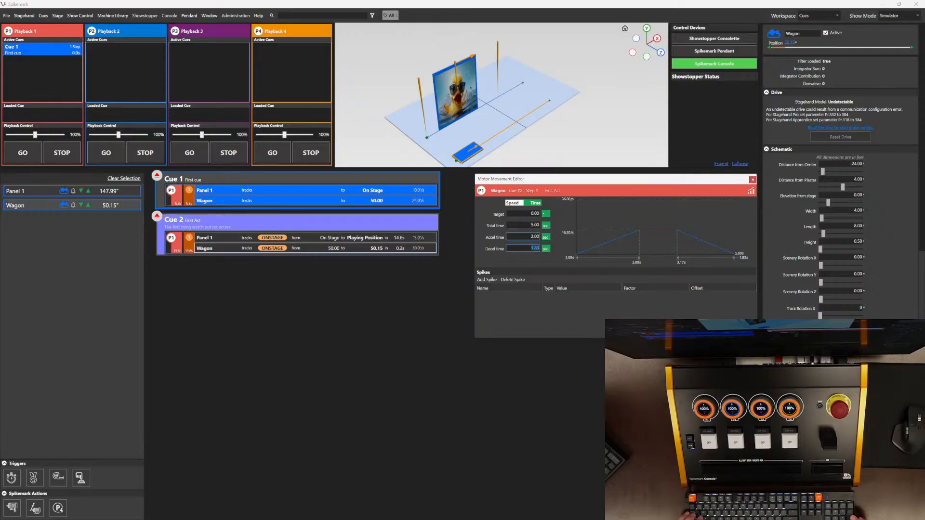
text(2)
key(Tab)
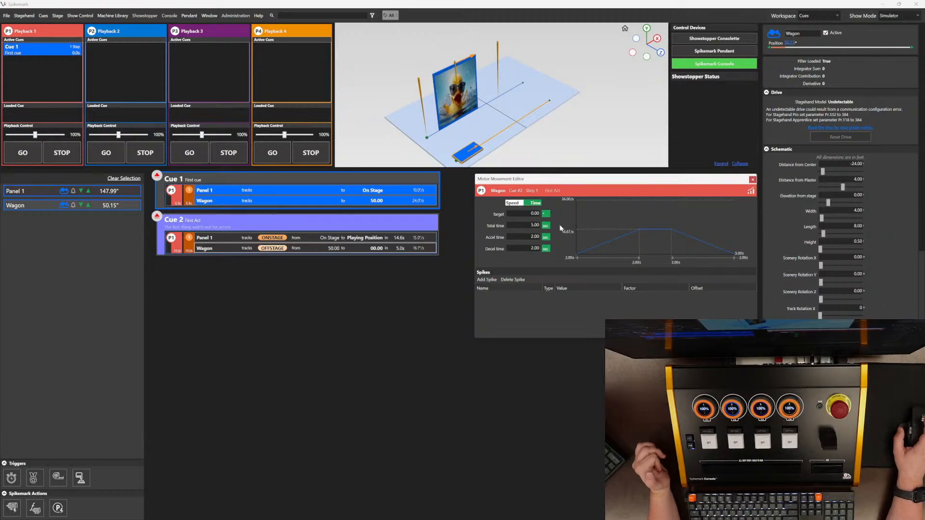
click(515, 202)
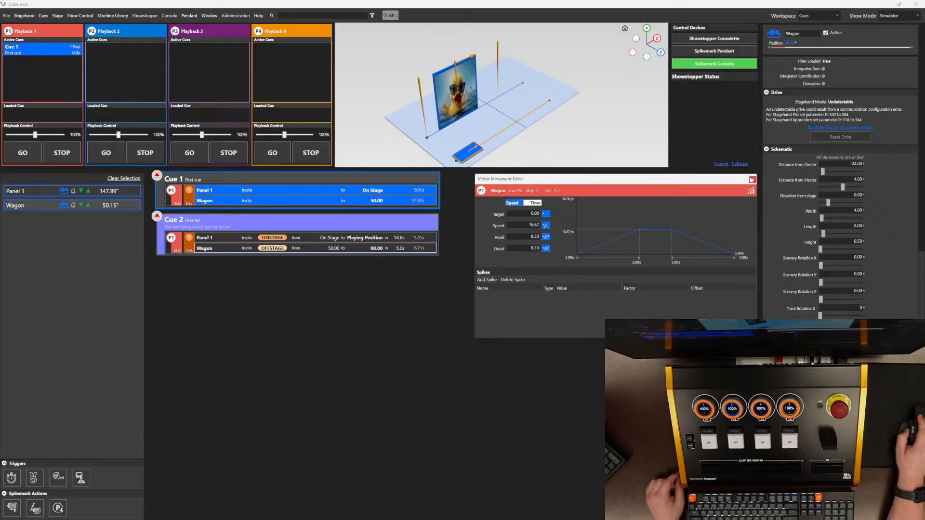
click(752, 180)
Step: Save the show as 'Spikemark demo' on the Desktop
click(13, 21)
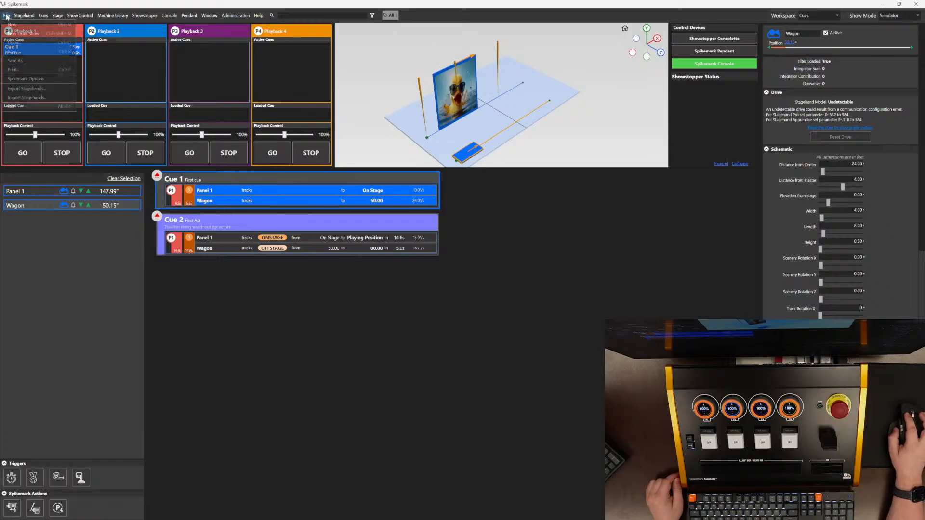
click(24, 51)
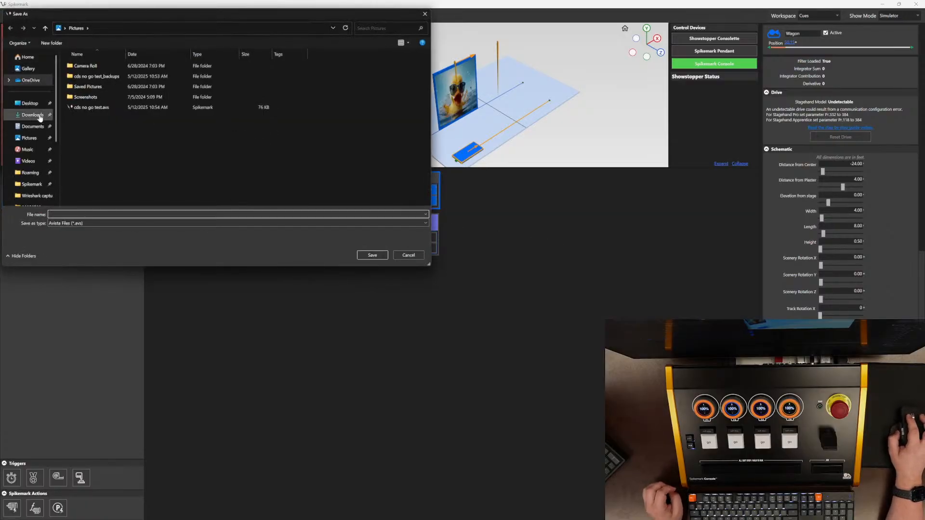
click(29, 103)
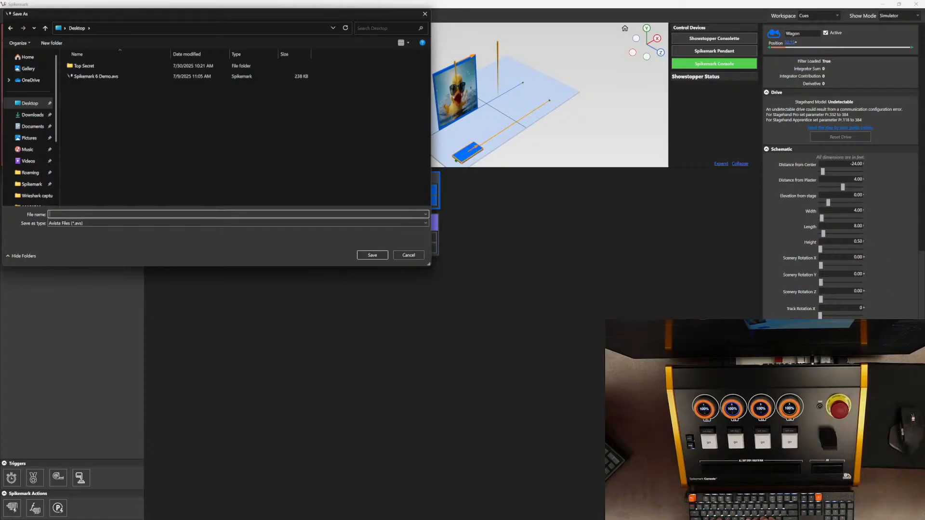
text(Spikem)
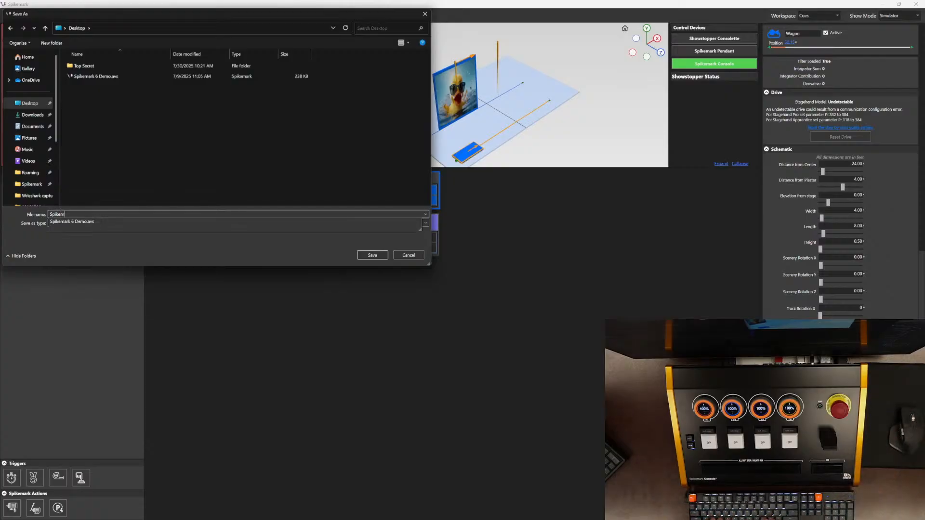
text(ark demo)
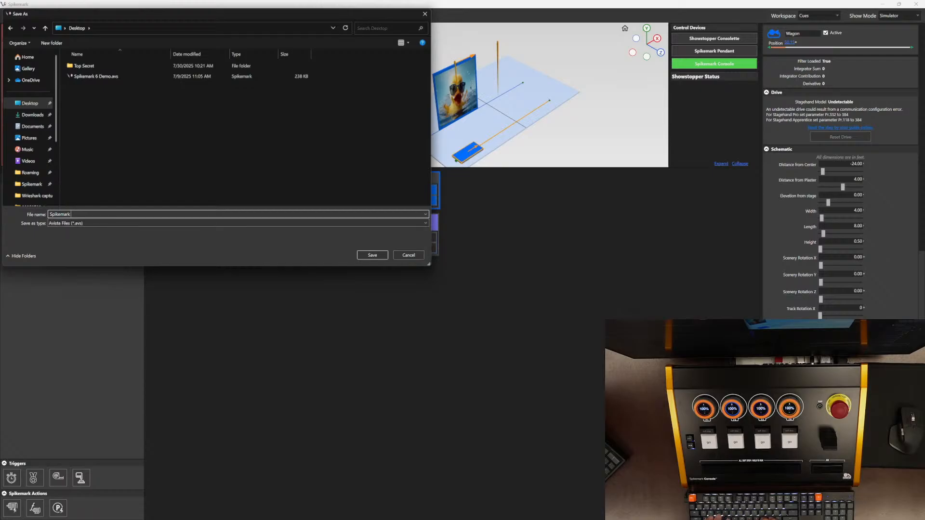
click(371, 256)
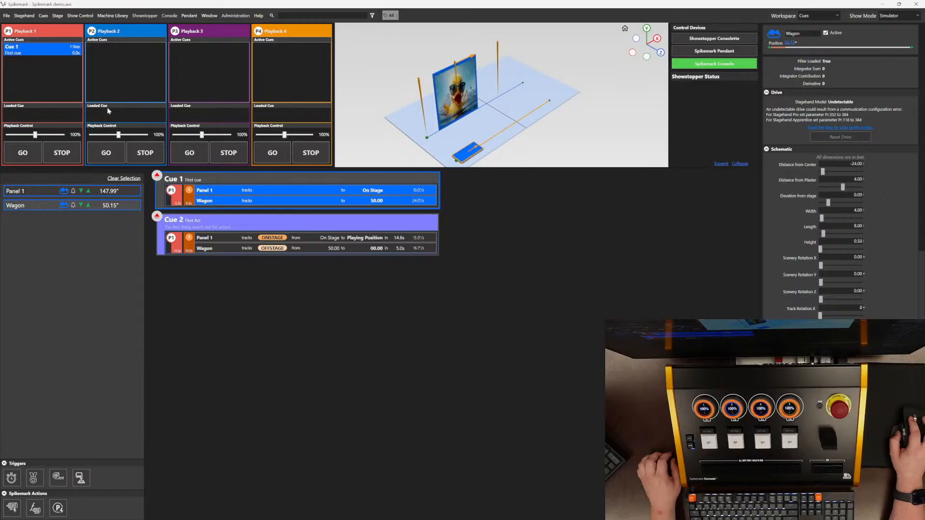
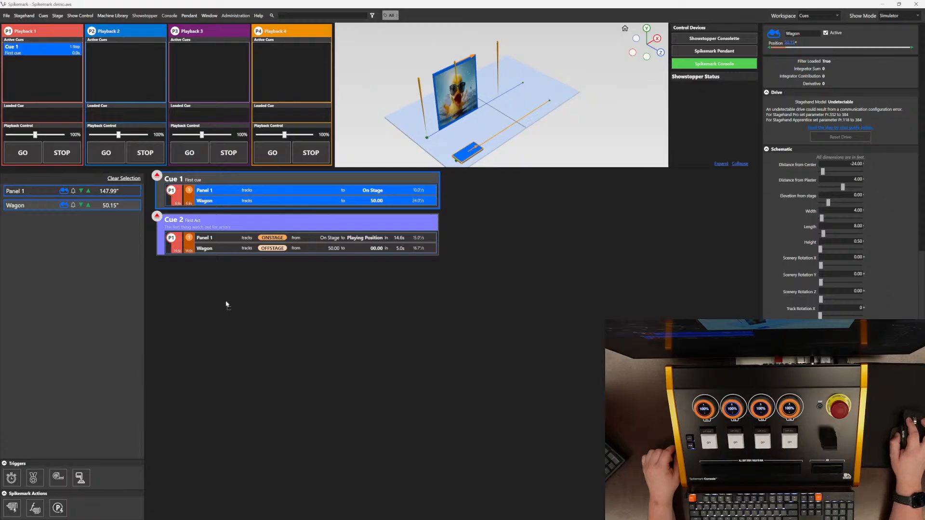
Step: Add a completion trigger after the first step of Cue 2 and open it in the trigger editor
drag(251, 249, 249, 250)
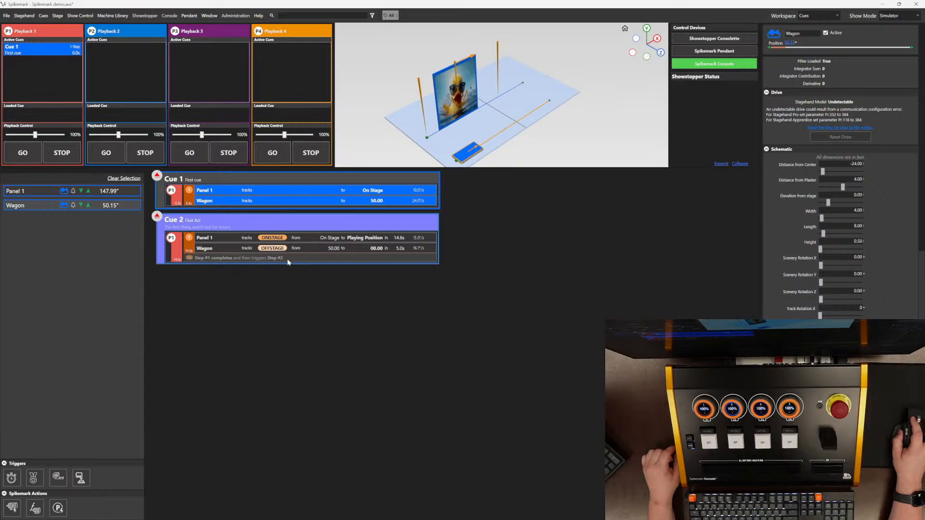
click(304, 259)
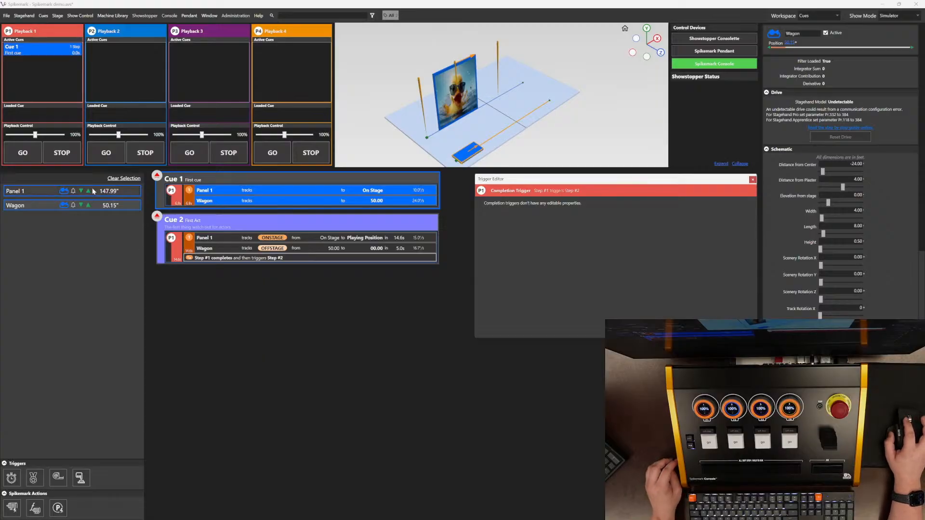
Step: Add Panel 1 as the second step of Cue 2 and open its move editor
drag(93, 191, 249, 260)
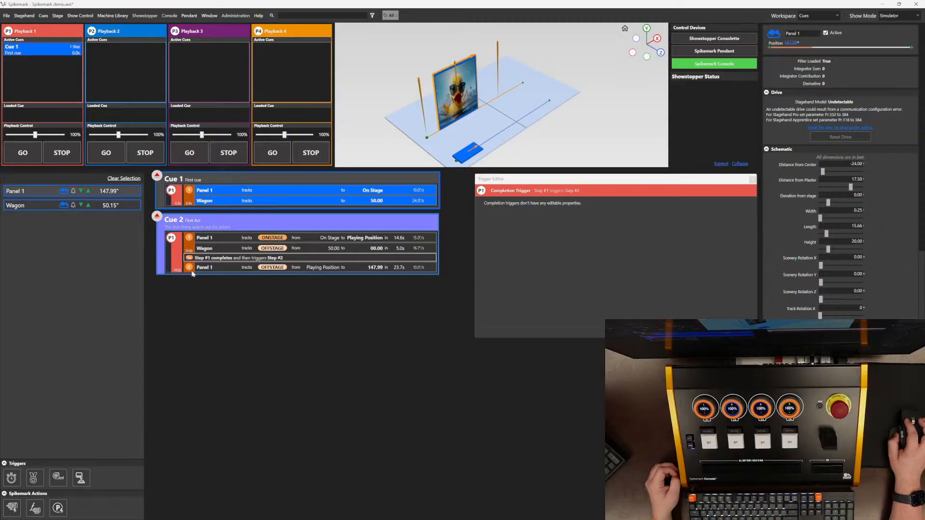
click(232, 273)
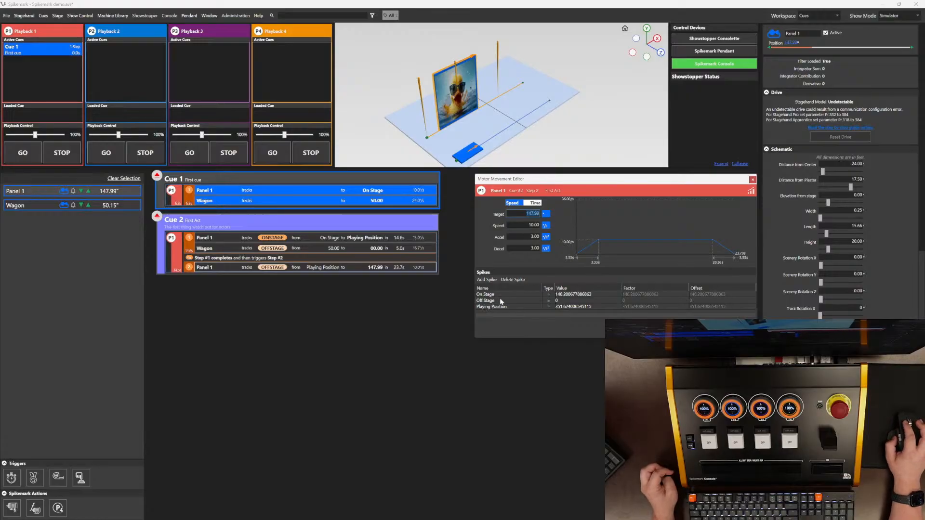
mouse_move(324, 272)
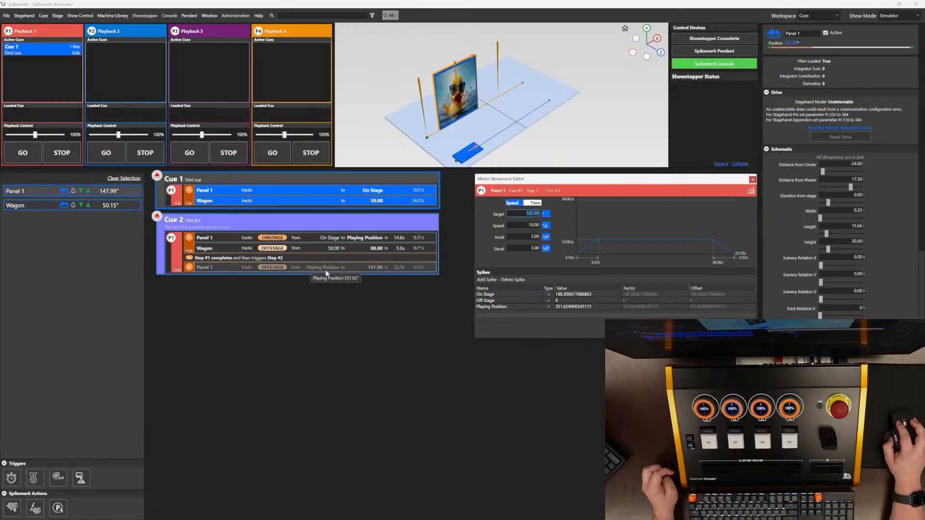
Step: Set Panel 1's second-step move to target Off Stage with speed 30, acceleration 15 and deceleration 15
click(513, 301)
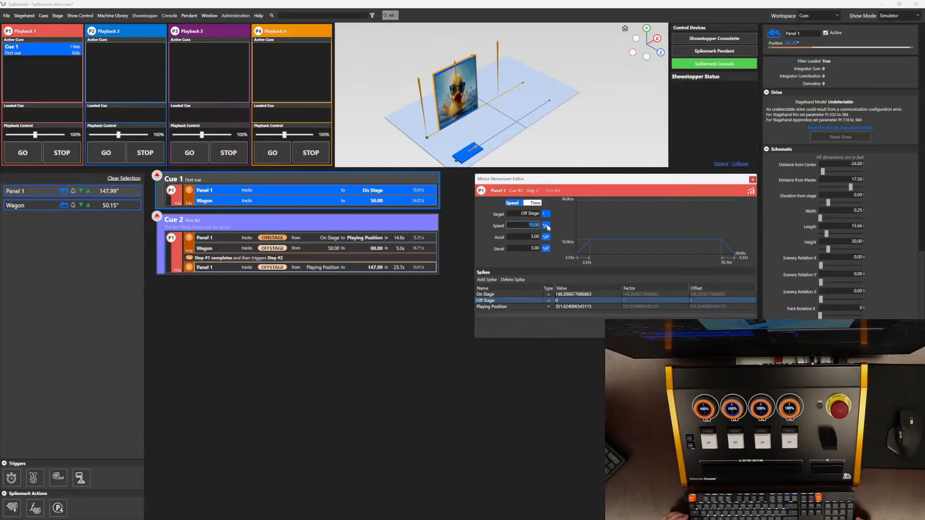
key(Tab)
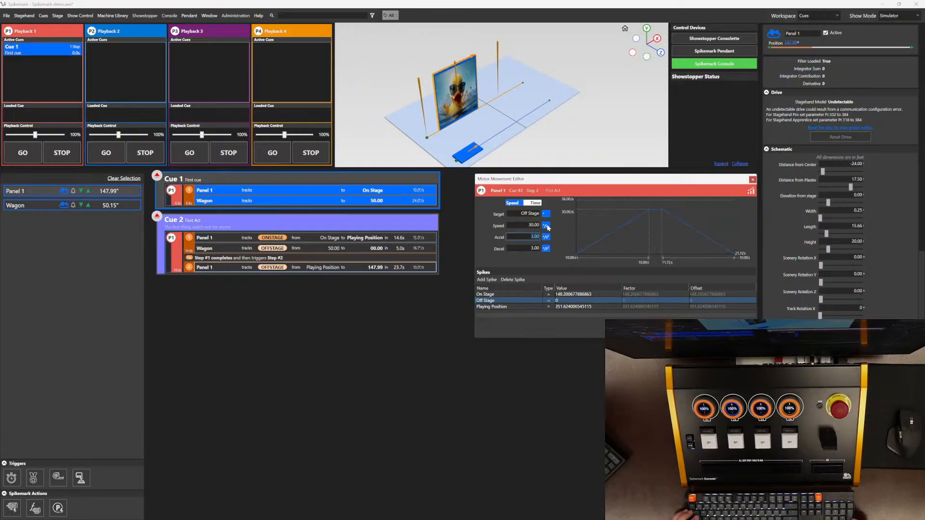
text(15)
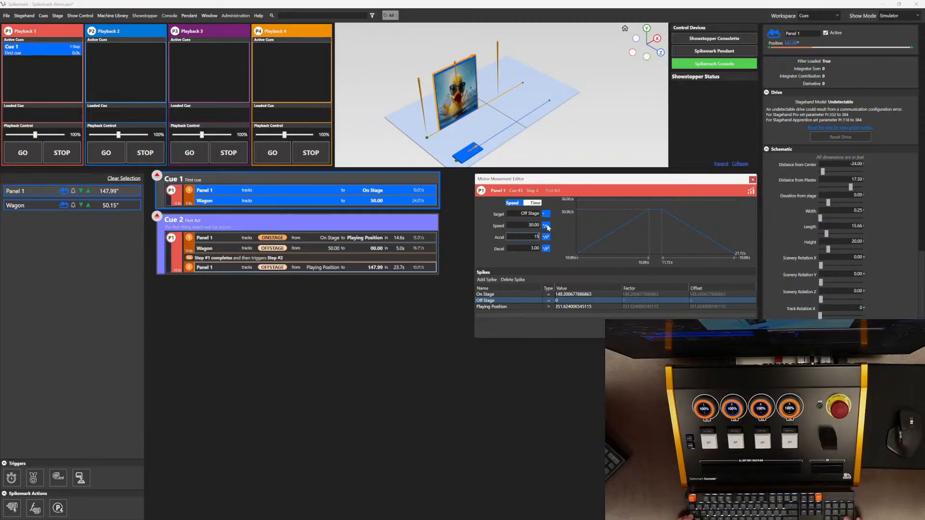
key(Tab)
text(15)
key(Tab)
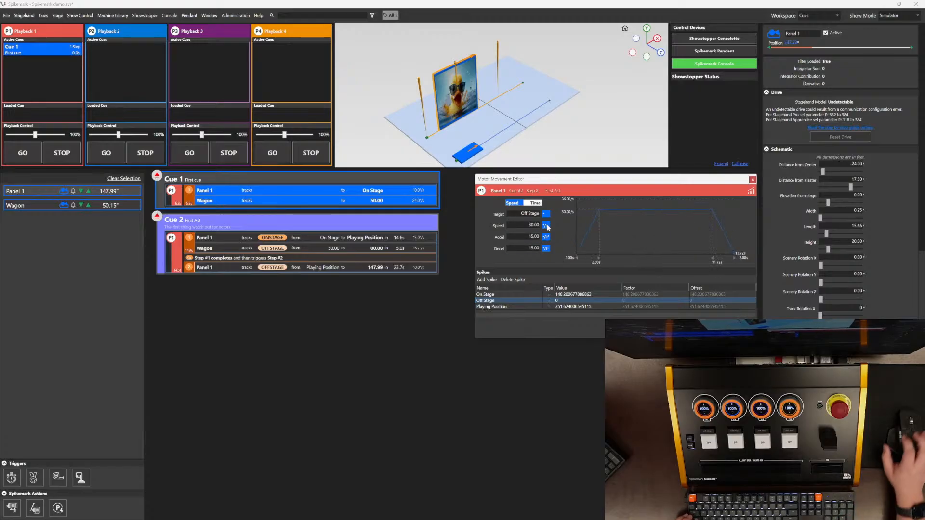
click(739, 330)
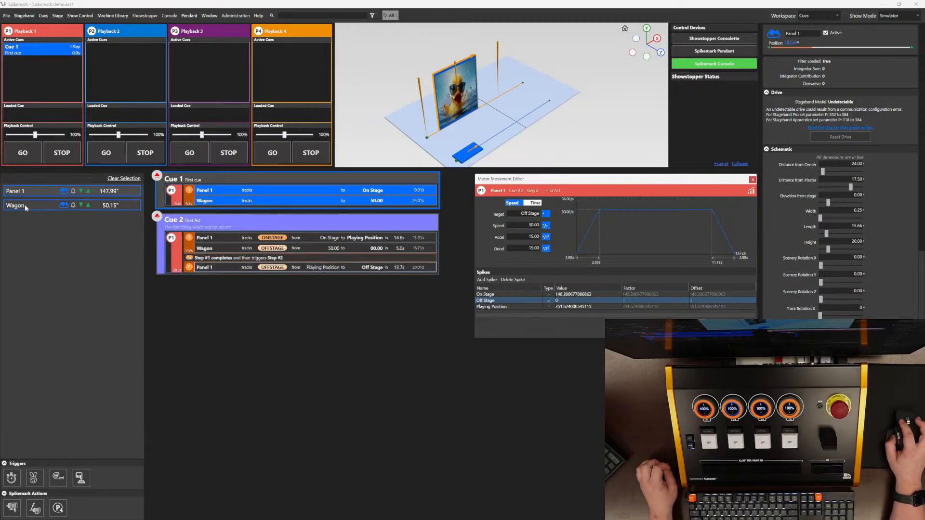
Step: Add Wagon to Cue 2's second step moving to 120 at speed 24 with deceleration 12
drag(25, 207, 214, 277)
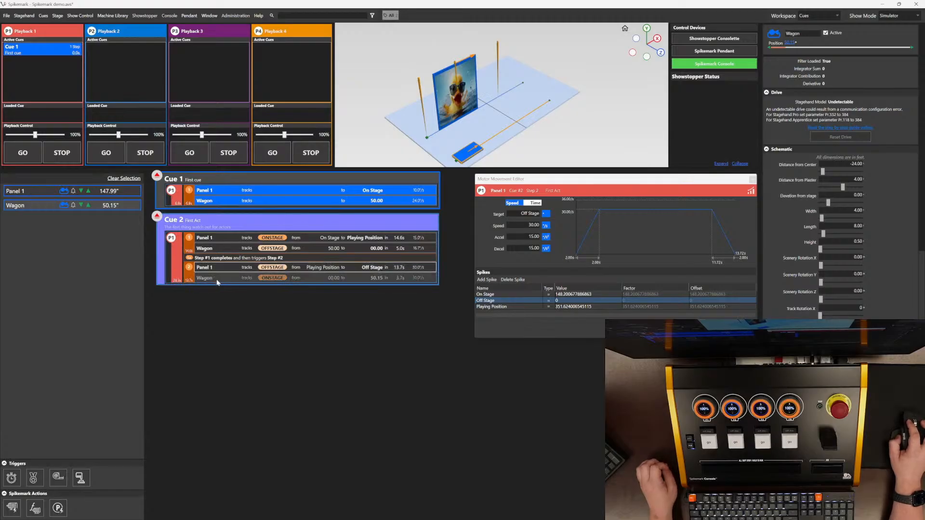
click(226, 279)
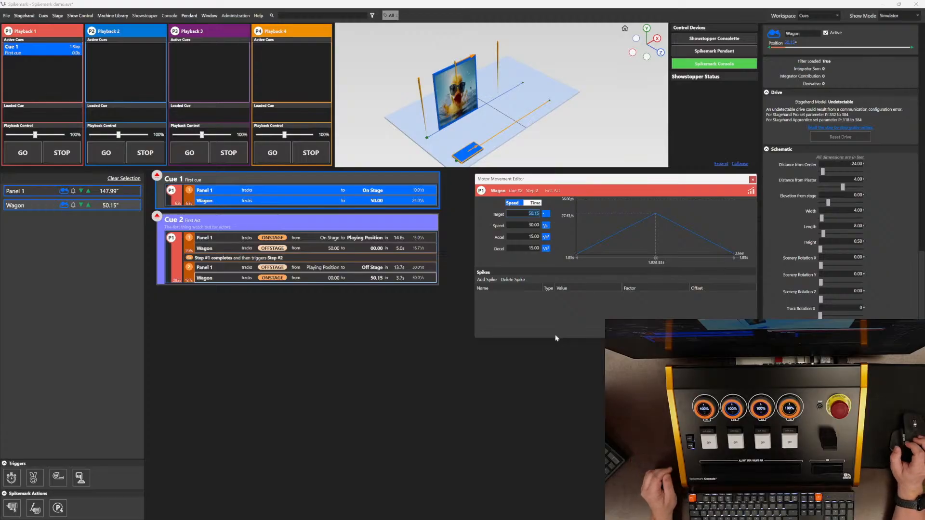
text(120)
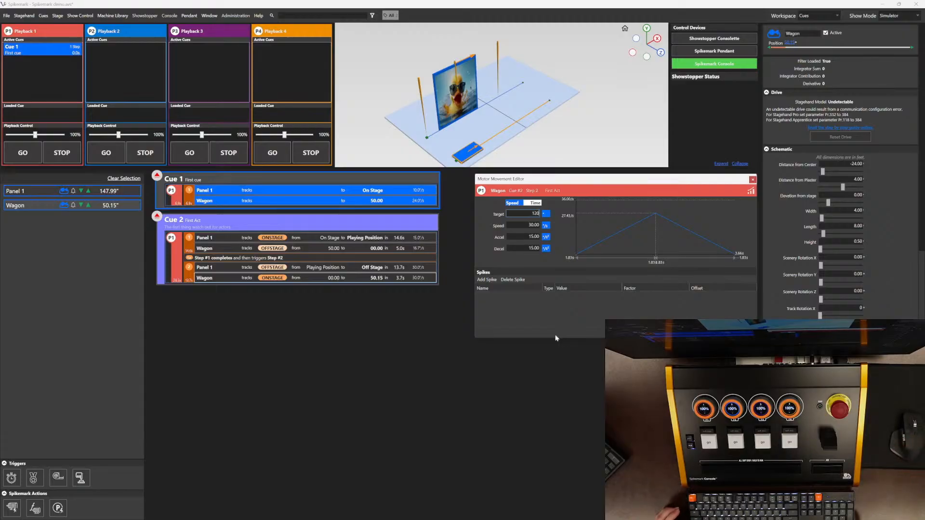
key(Tab)
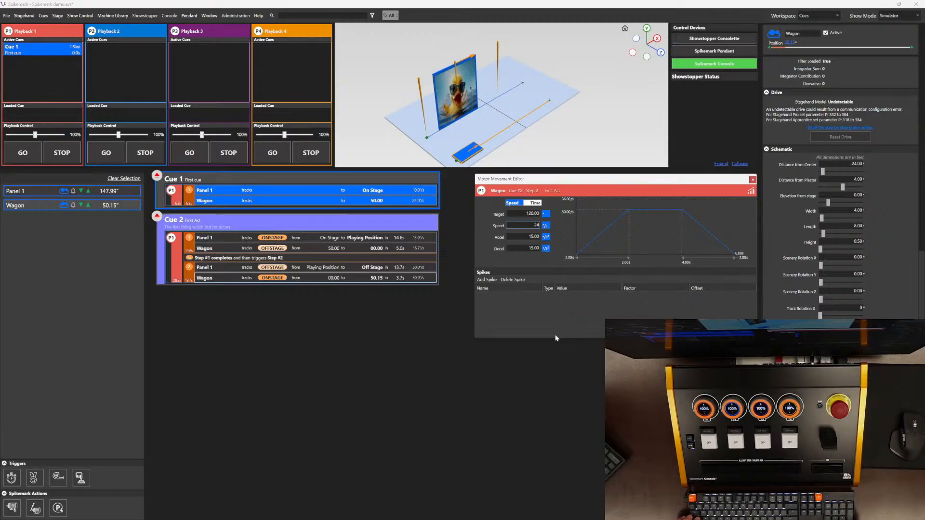
text(24)
key(Tab)
key(Tab)
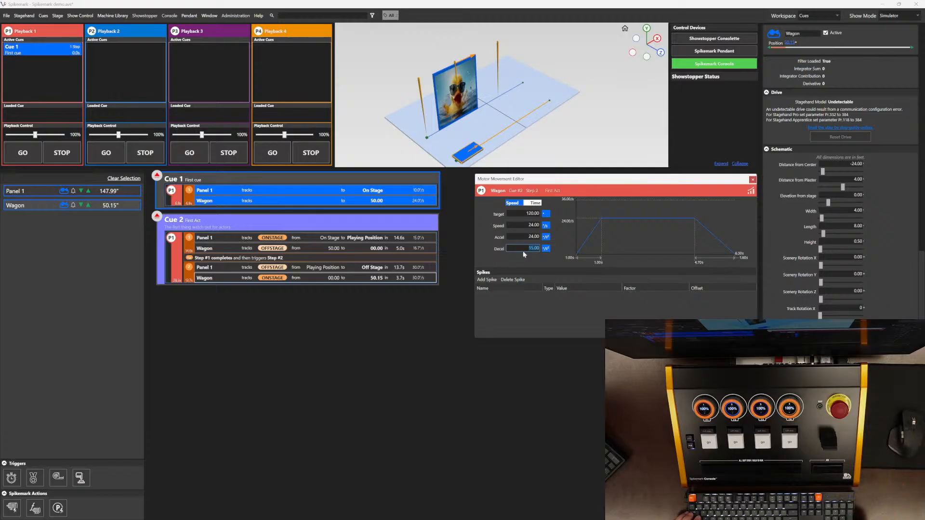
text(12)
key(Return)
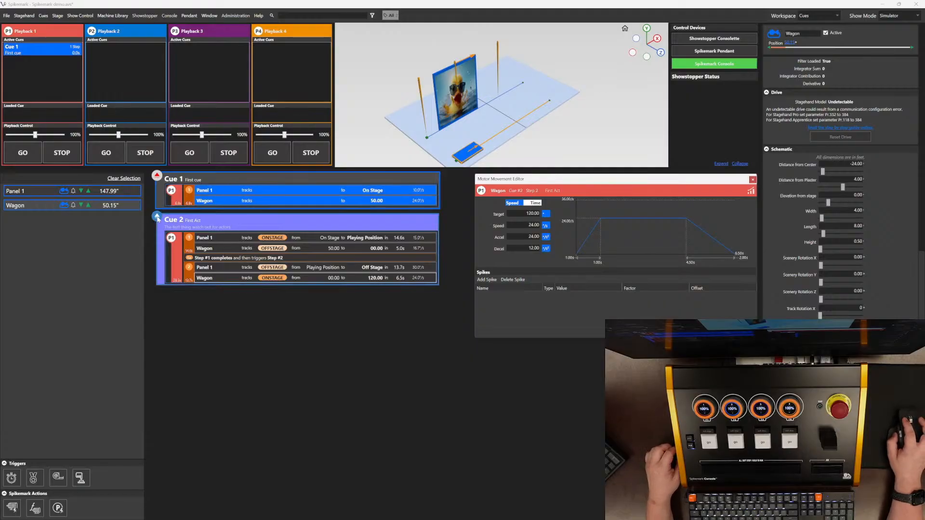
Step: Load Cue 2 into Playback 1 and run it
click(158, 218)
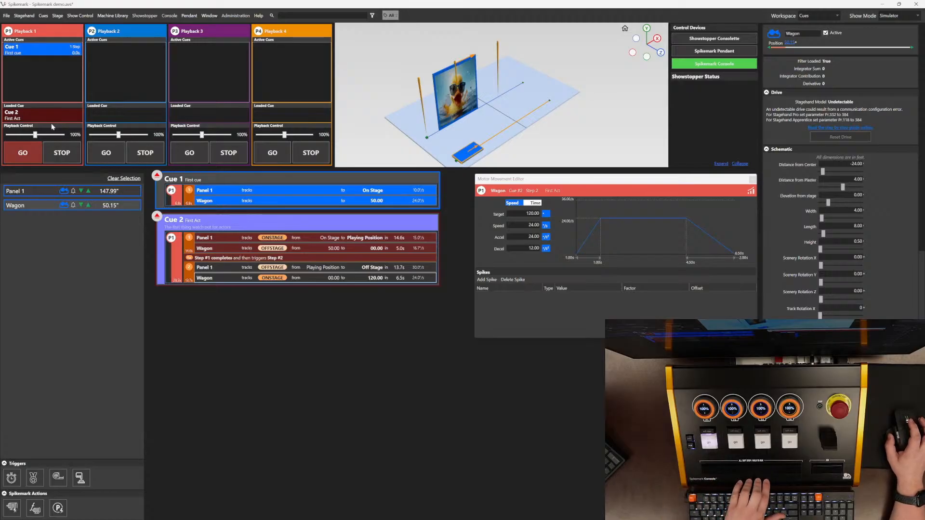
click(30, 159)
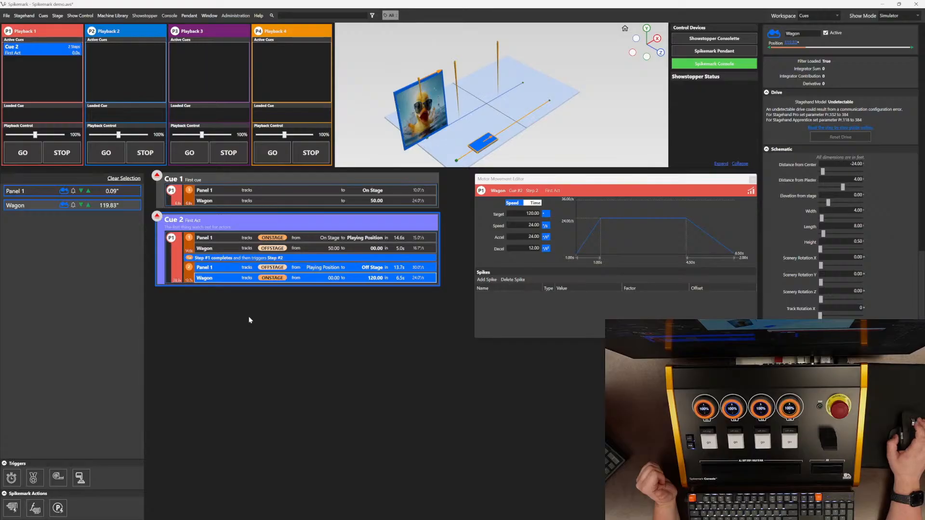
Step: Add a new Cue 3 and place Panel 1 in it
right_click(218, 311)
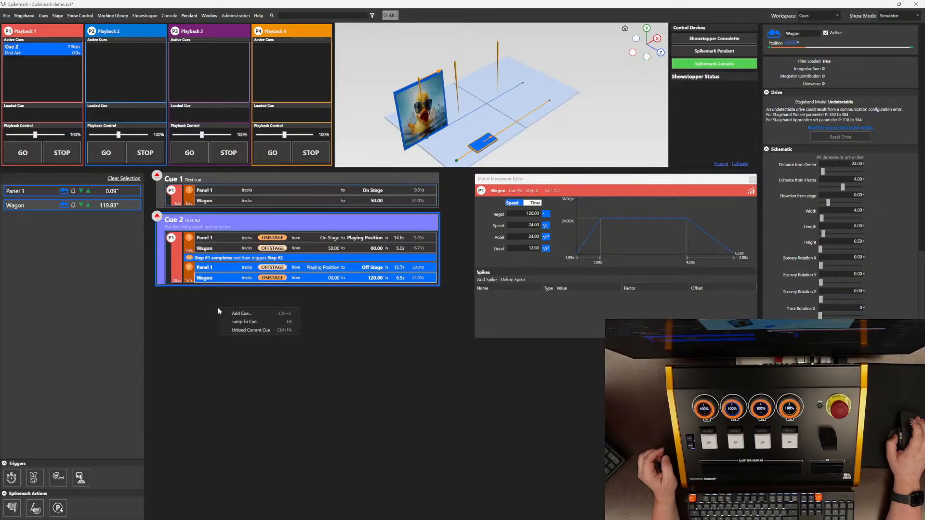
click(268, 314)
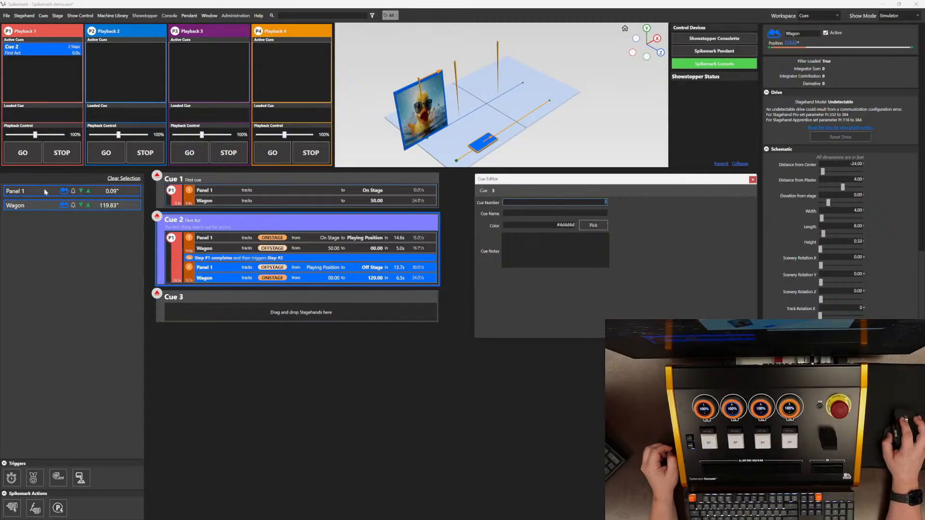
drag(45, 189, 237, 310)
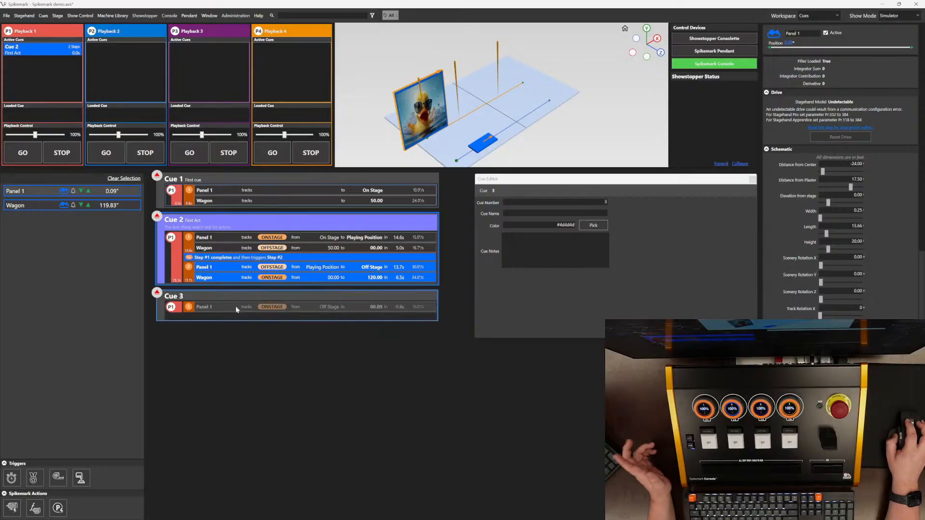
Step: Set Panel 1's Cue 3 move to target 120 with speed, acceleration and deceleration all 12
click(332, 308)
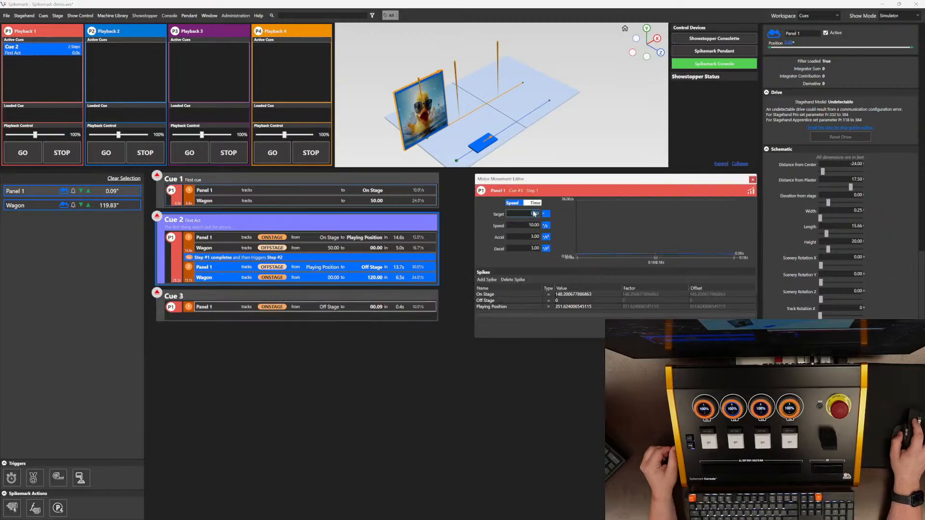
text(120)
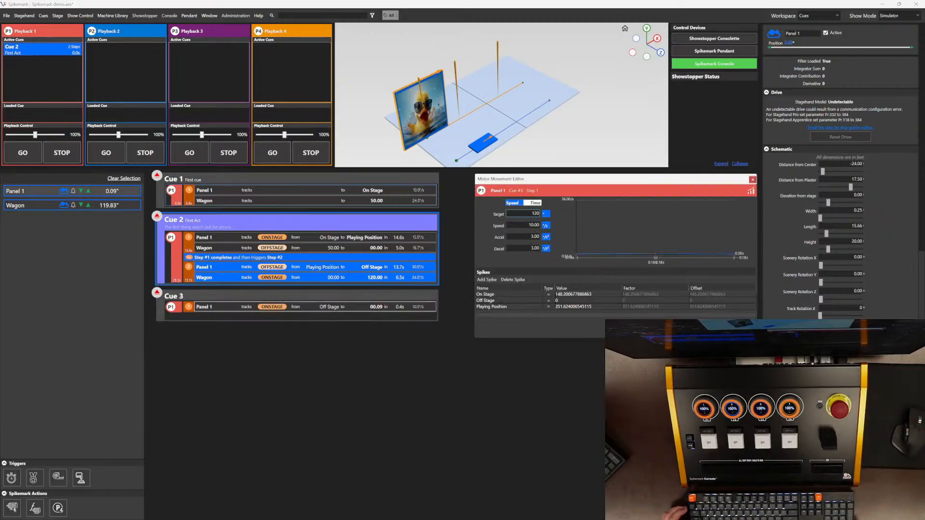
key(Tab)
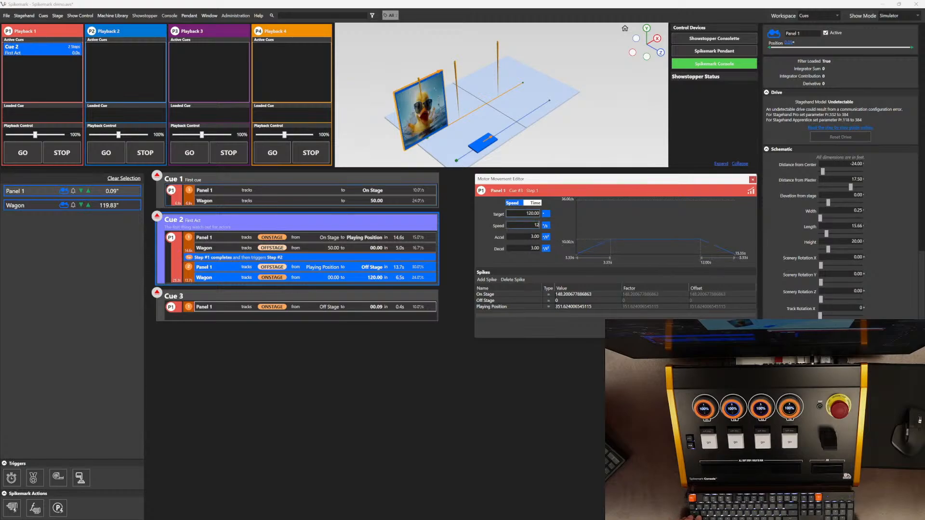
key(Tab)
text(12)
key(Tab)
text(12)
key(Tab)
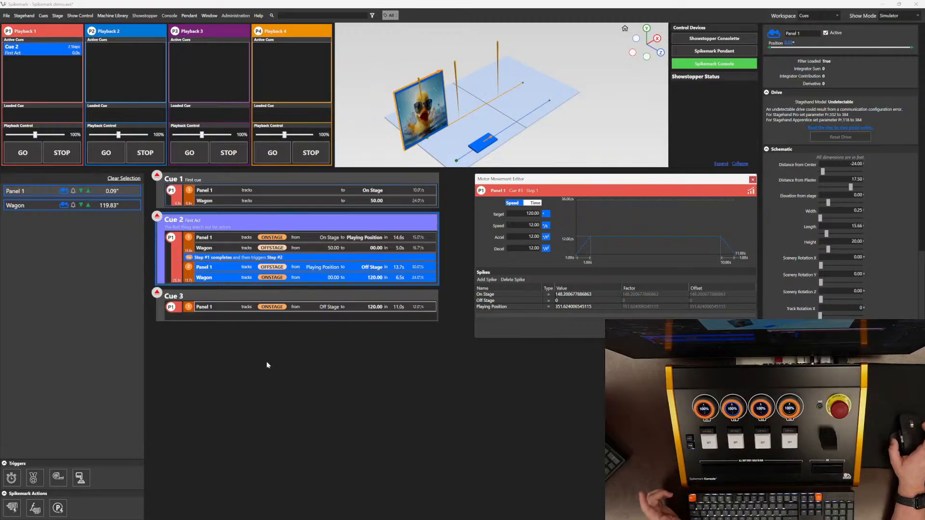
Step: Add a position trigger to Cue 3 that fires when Panel 1 reaches 60
click(59, 479)
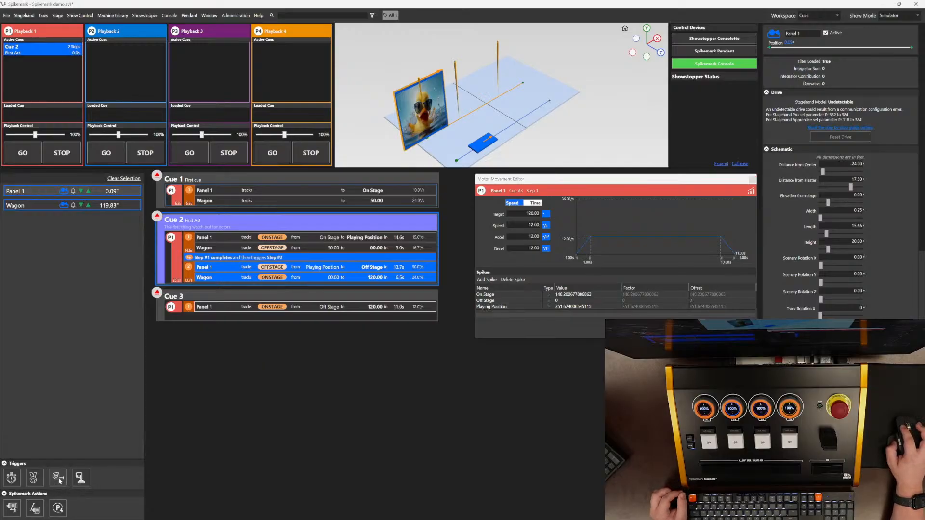
drag(59, 479, 233, 311)
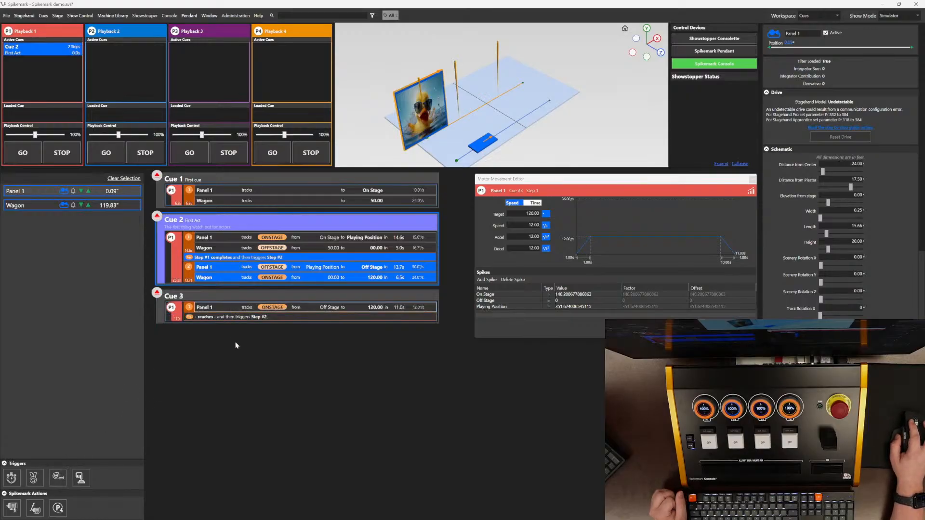
click(210, 318)
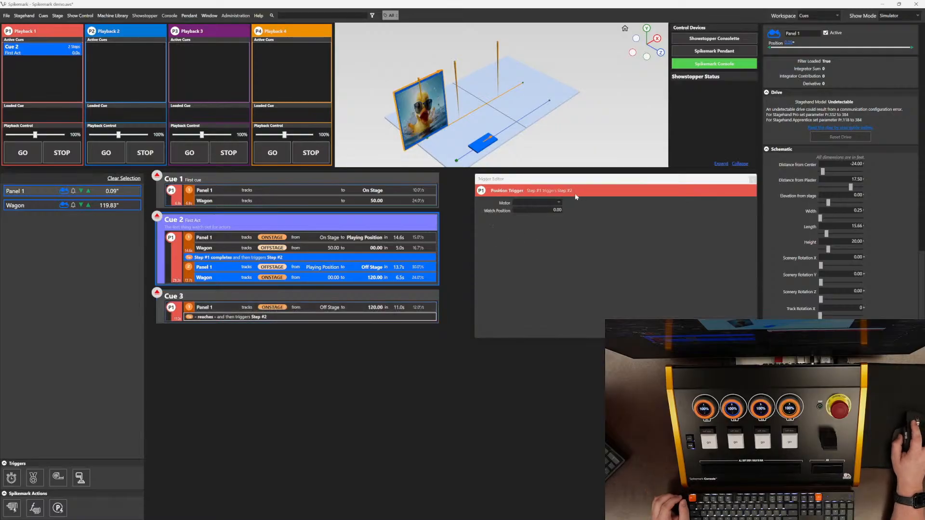
click(558, 203)
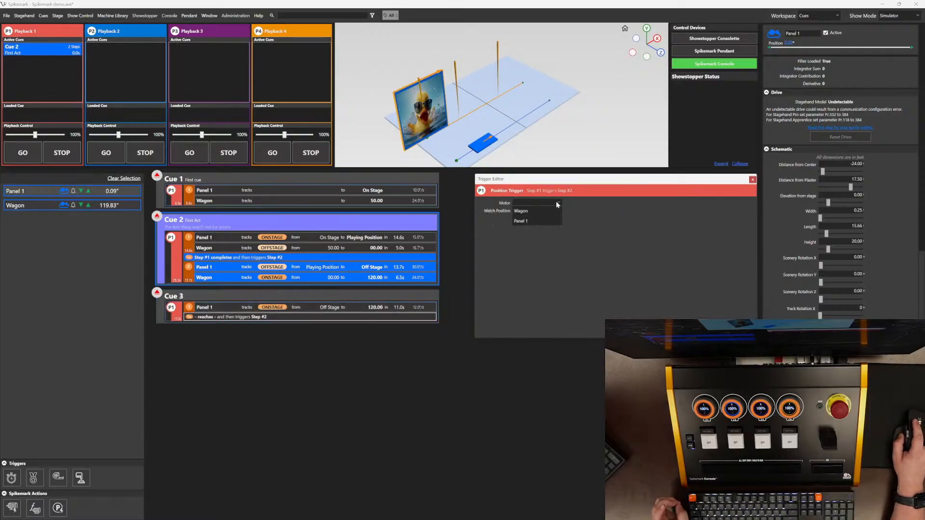
click(550, 222)
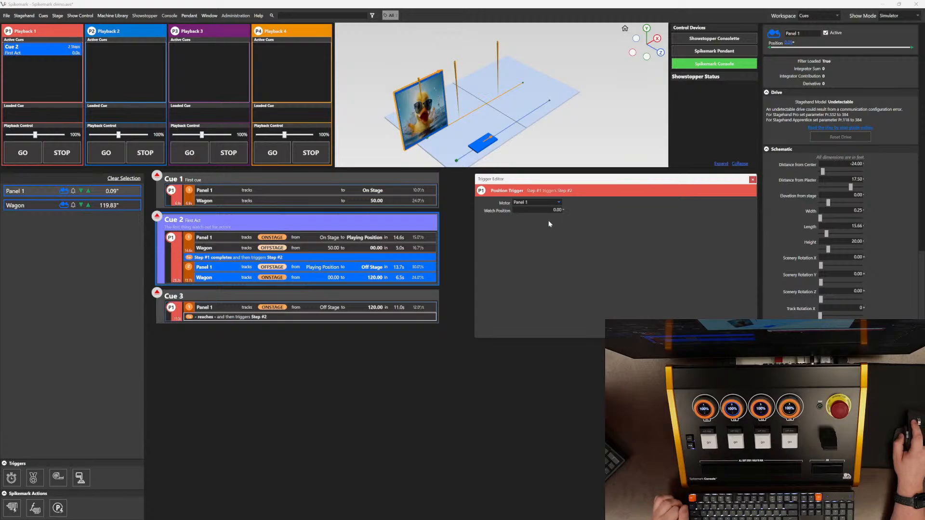
click(549, 210)
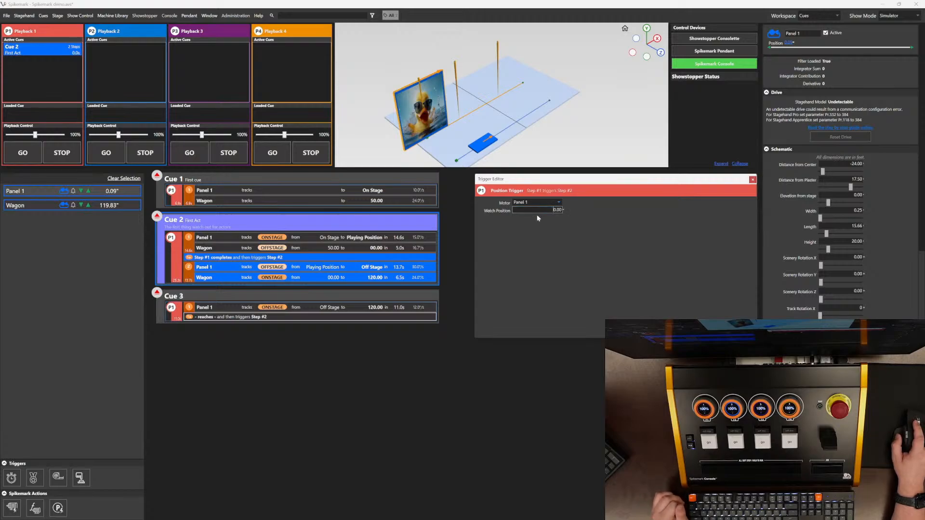
text(6)
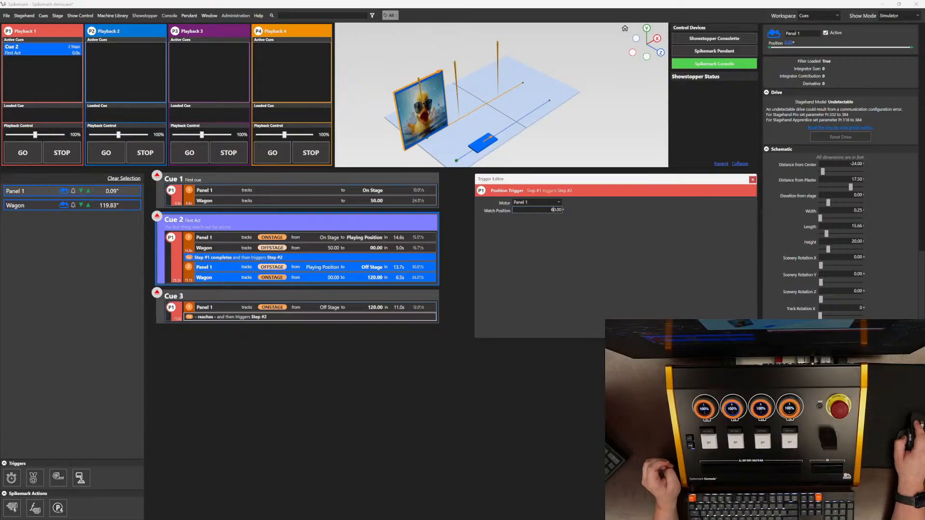
key(Return)
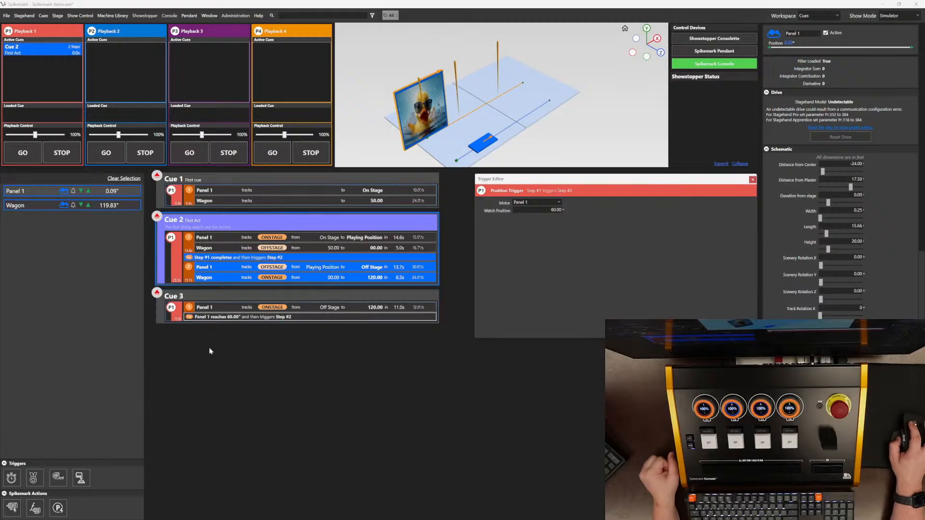
Step: Add Wagon as the second step of Cue 3
click(93, 207)
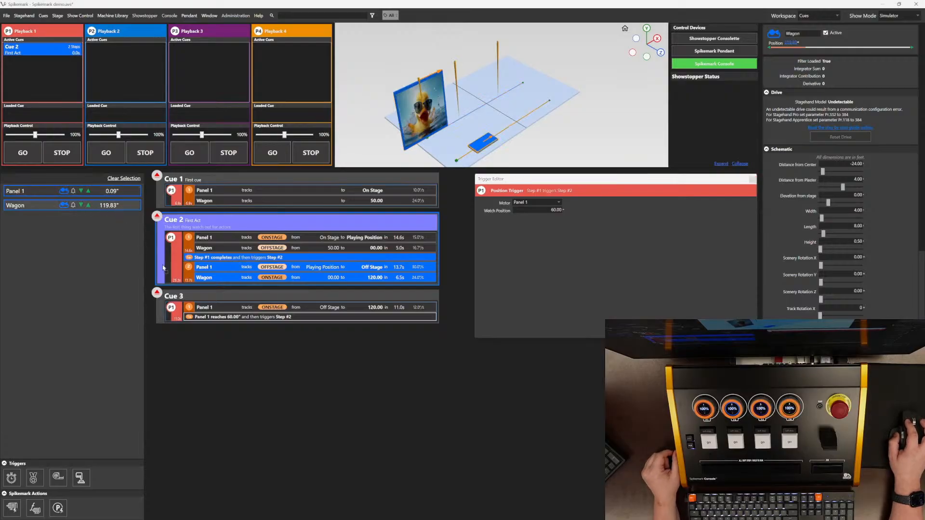
drag(163, 268, 251, 318)
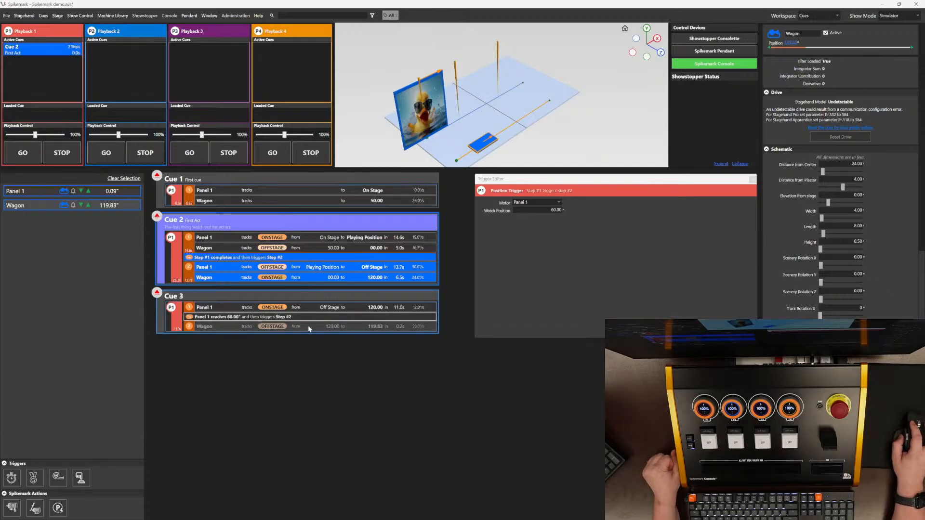
Step: Set Wagon's Cue 3 move to target 60 with speed 24, acceleration and deceleration 12, and run Cue 3
click(226, 328)
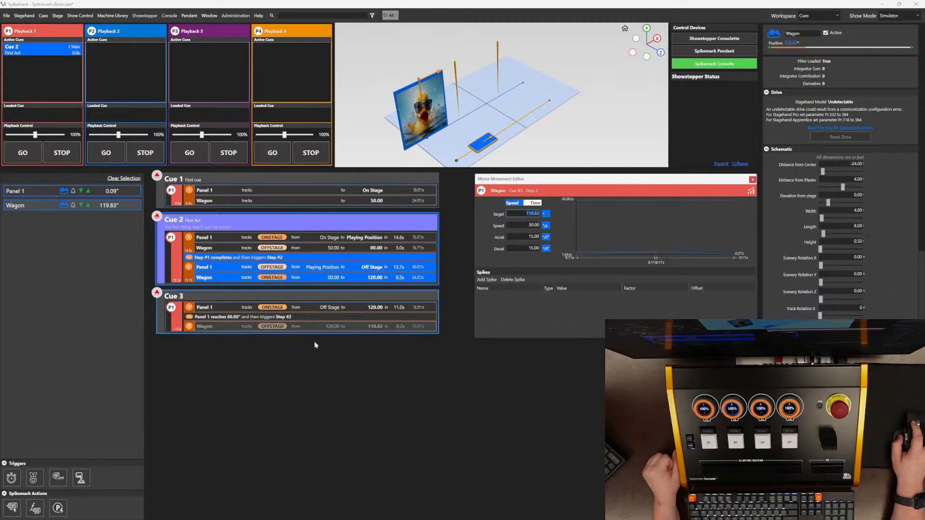
click(331, 331)
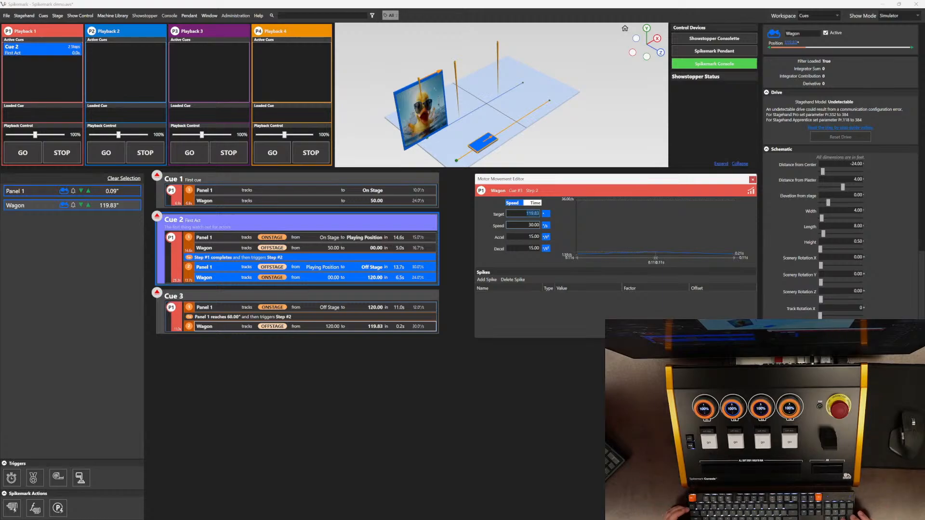
text(60)
key(Tab)
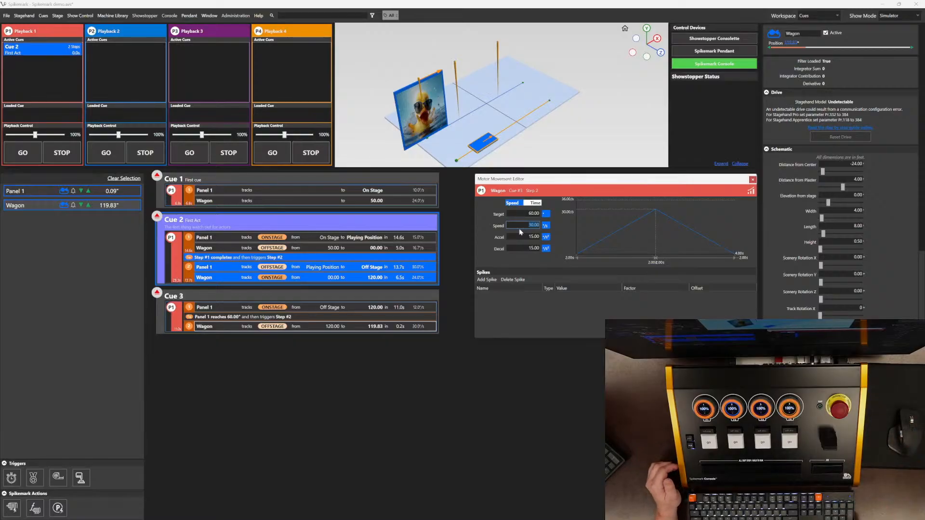
key(Tab)
text(12)
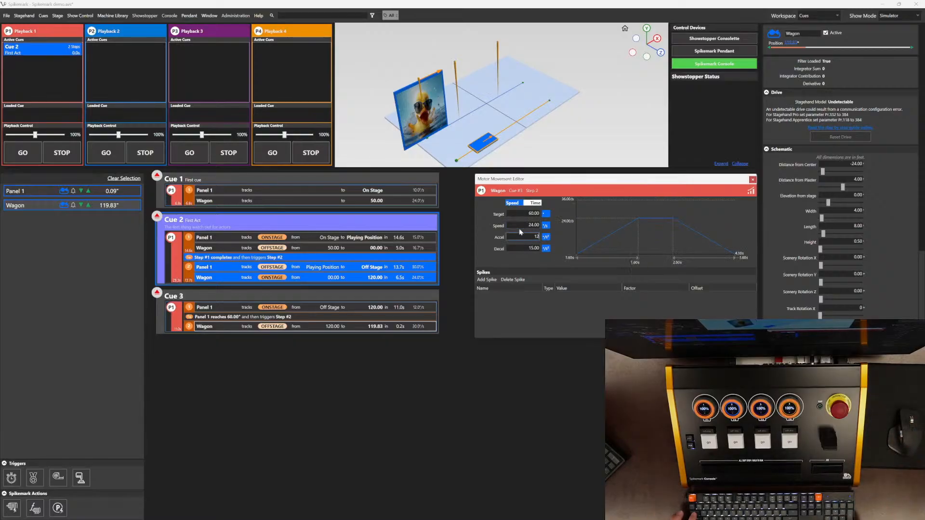
key(Tab)
text(12)
key(Tab)
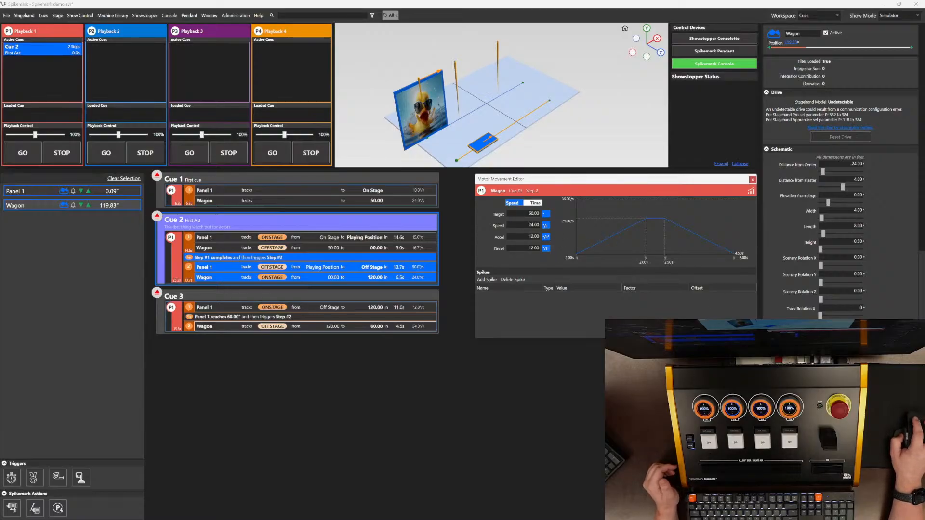
click(157, 294)
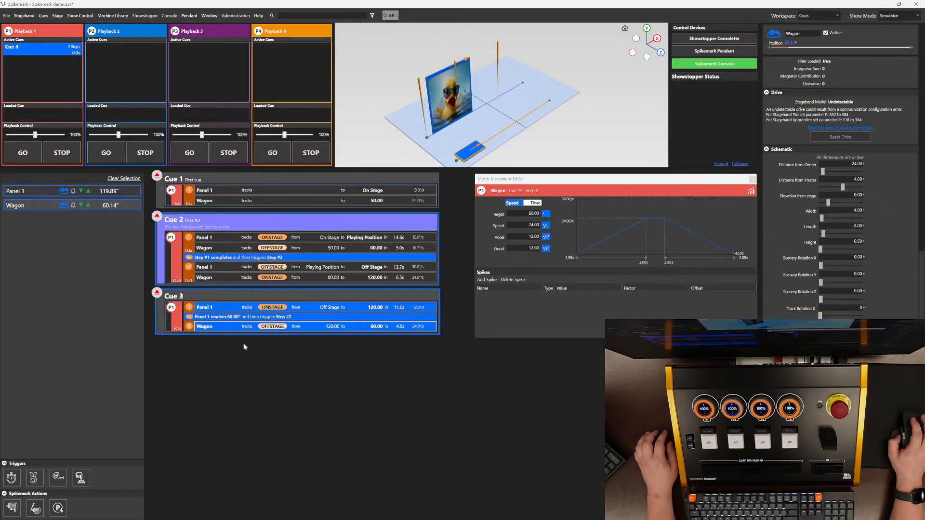
Step: Add a new Cue 4 and place Panel 1 in it
right_click(257, 350)
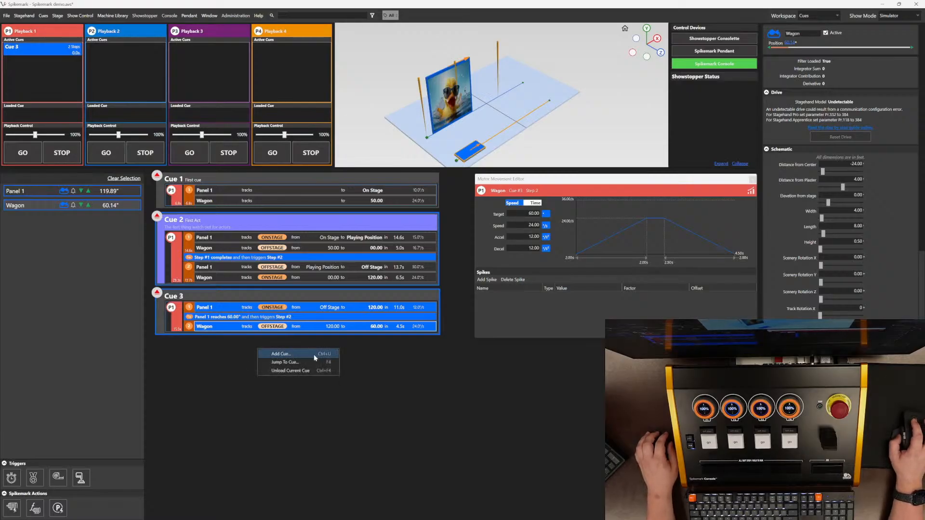
click(314, 355)
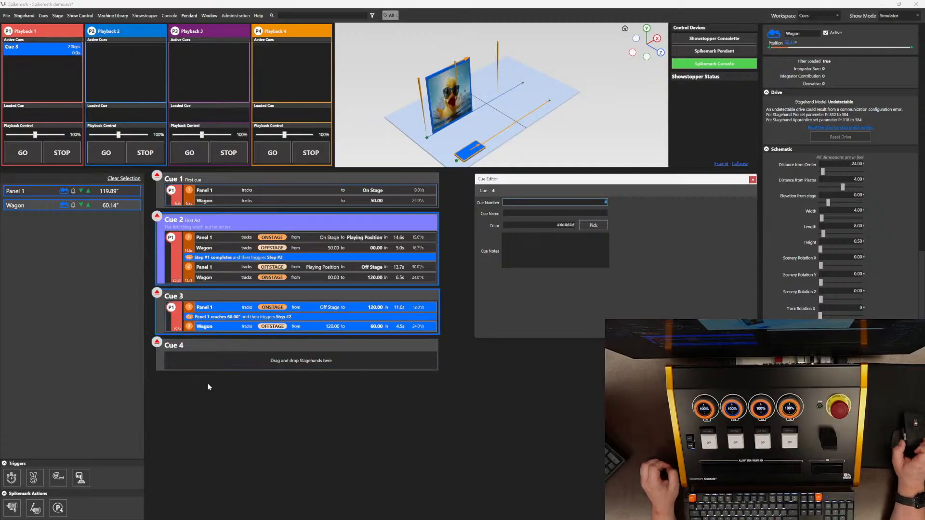
drag(25, 193, 215, 357)
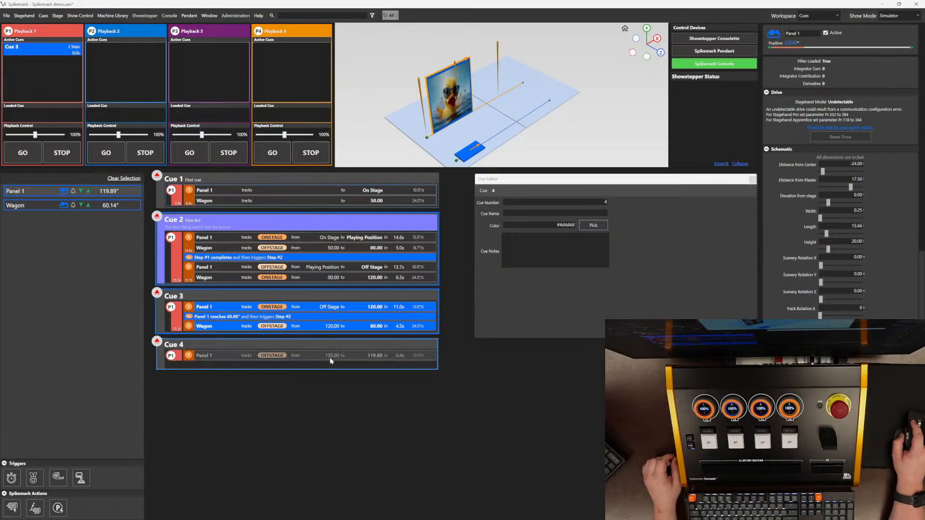
Step: Set Panel 1's Cue 4 move to target 60 with speed 4, acceleration and deceleration 2
click(345, 359)
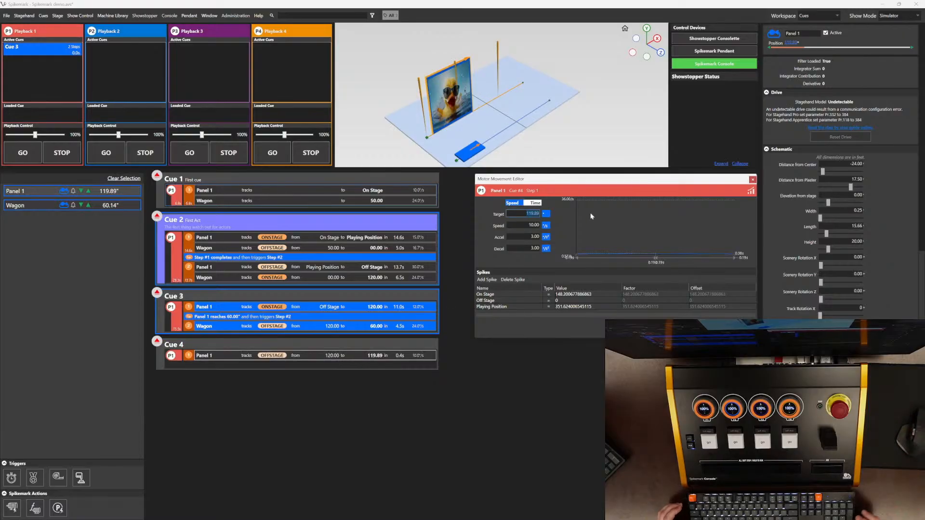
text(60)
key(Tab)
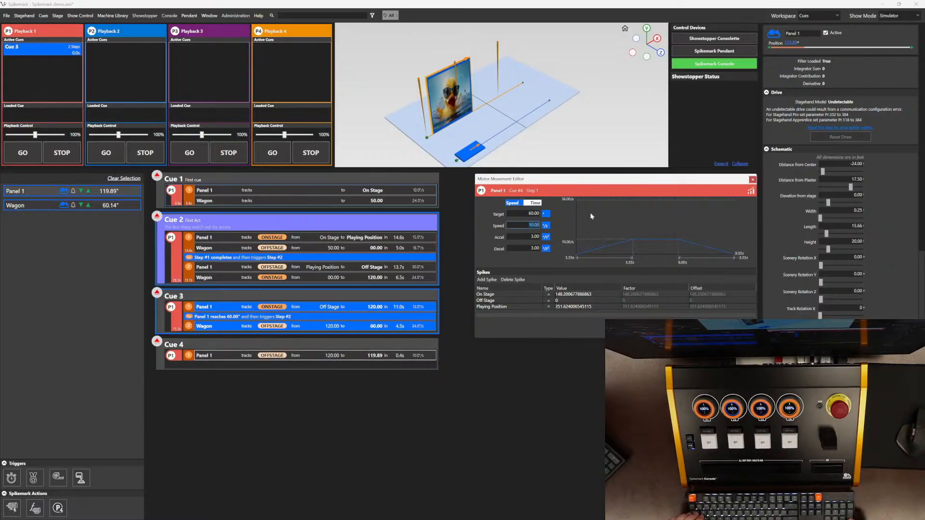
text(4)
key(Tab)
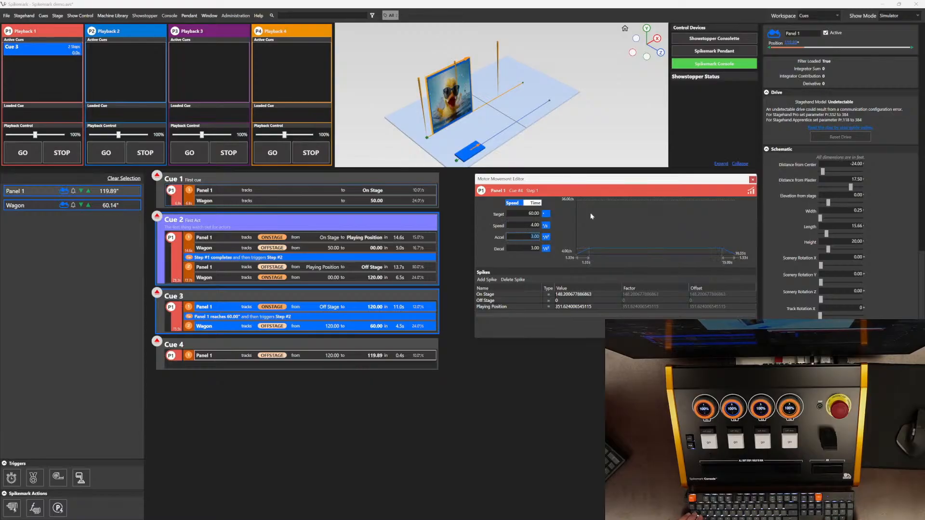
text(2)
key(Tab)
text(2)
key(Tab)
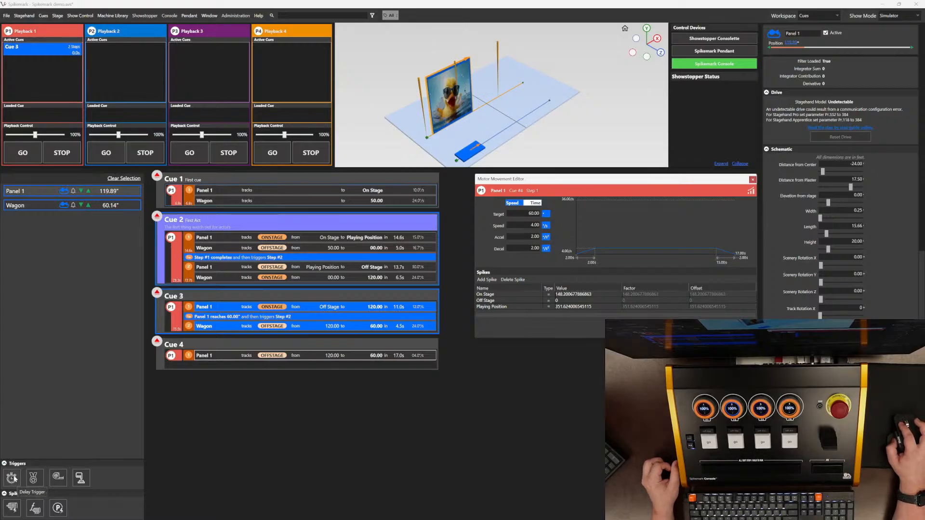
Step: Add a delay trigger to Cue 4 with a 3 second delay
drag(13, 478, 231, 354)
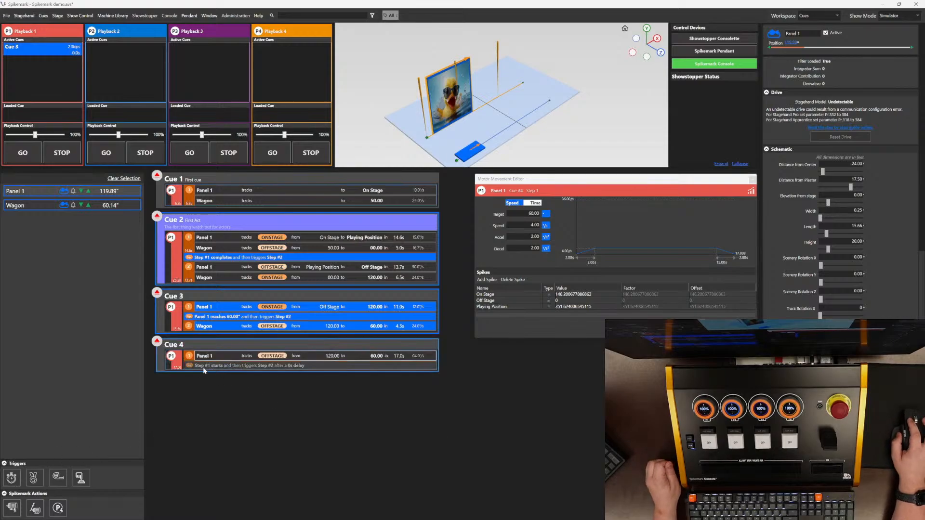
click(313, 367)
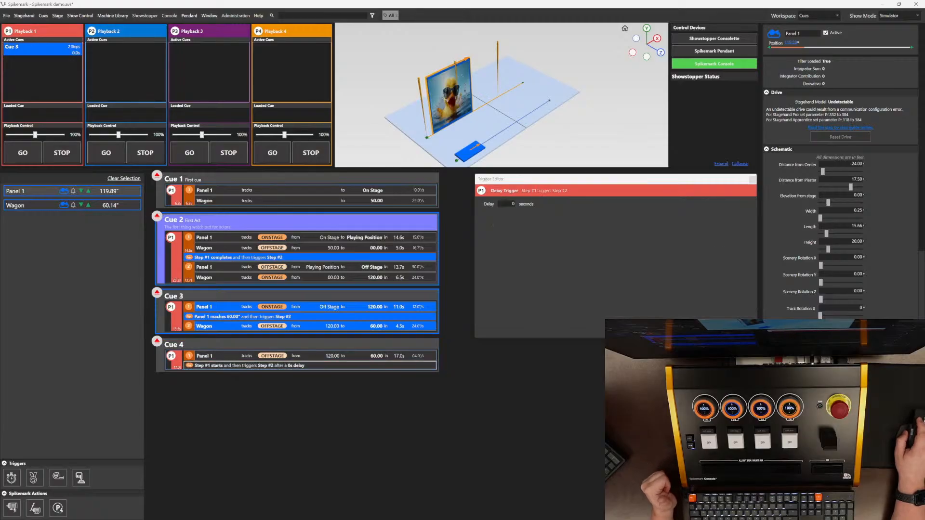
click(506, 204)
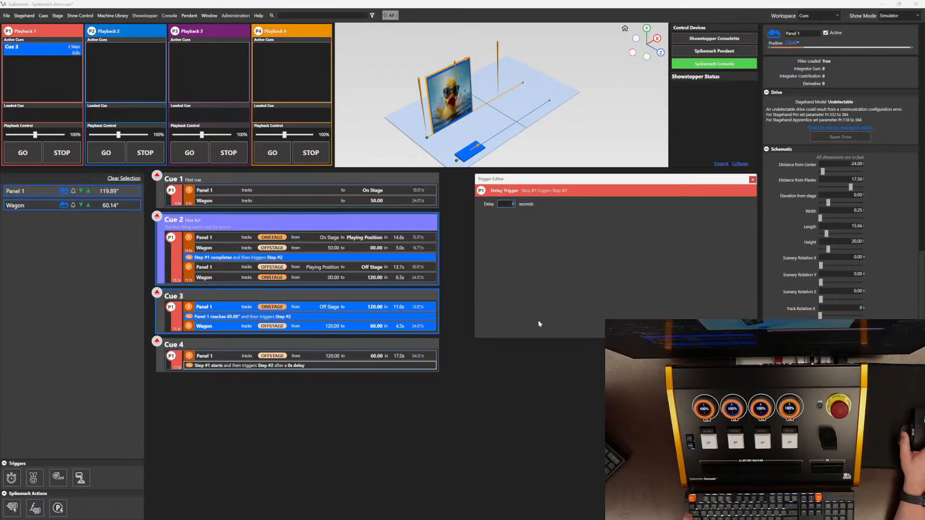
text(3)
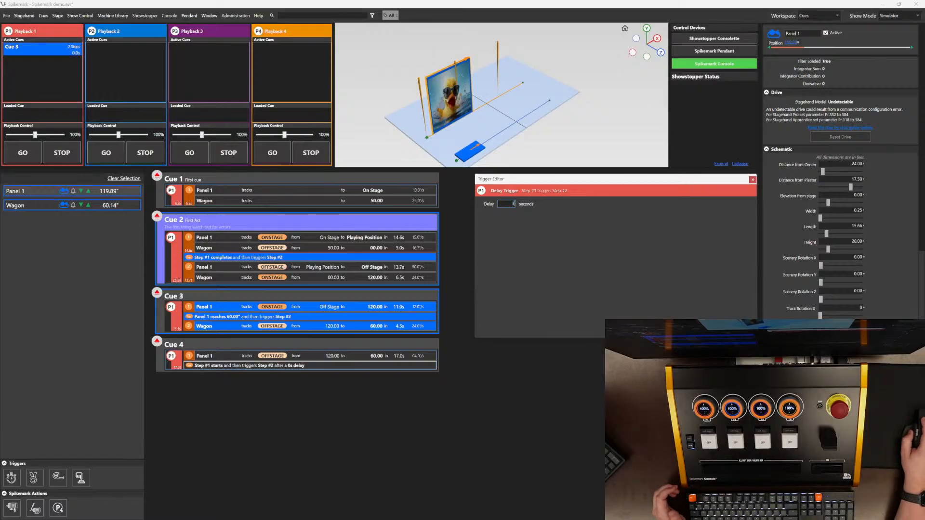
key(Return)
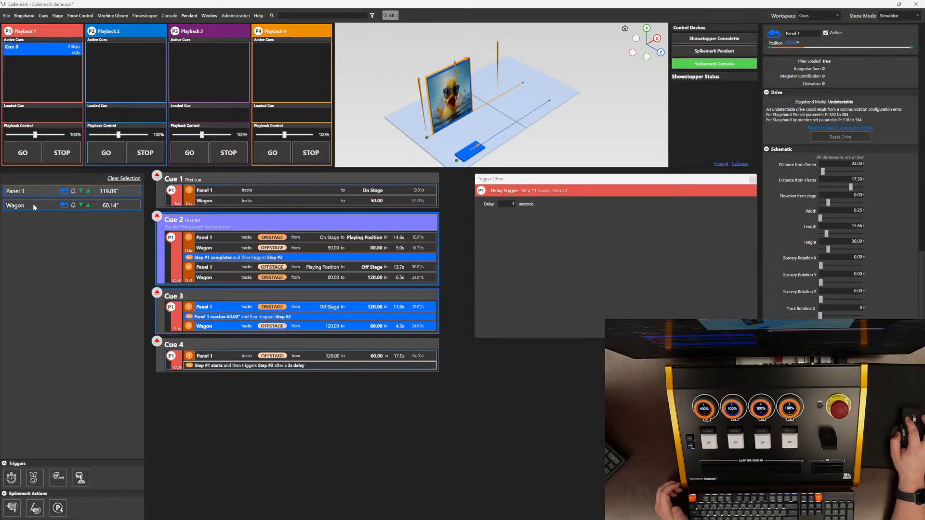
Step: Add Wagon as Cue 4's second step moving to target 120 with speed 24, acceleration and deceleration 12
click(49, 205)
drag(91, 227, 241, 370)
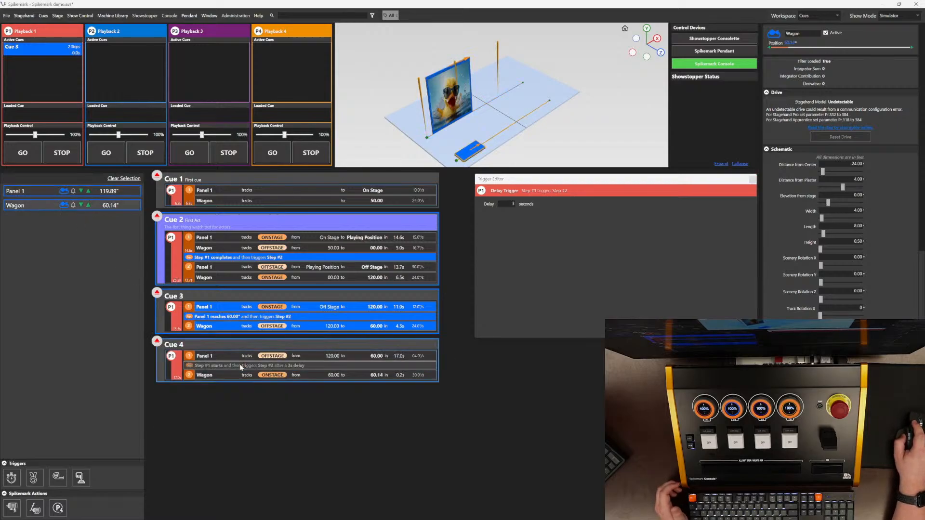
click(361, 377)
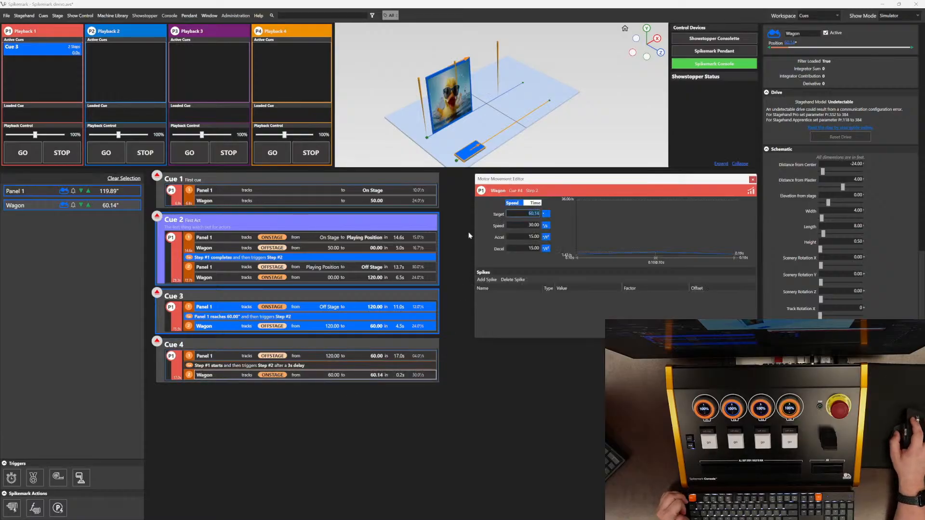
text(120)
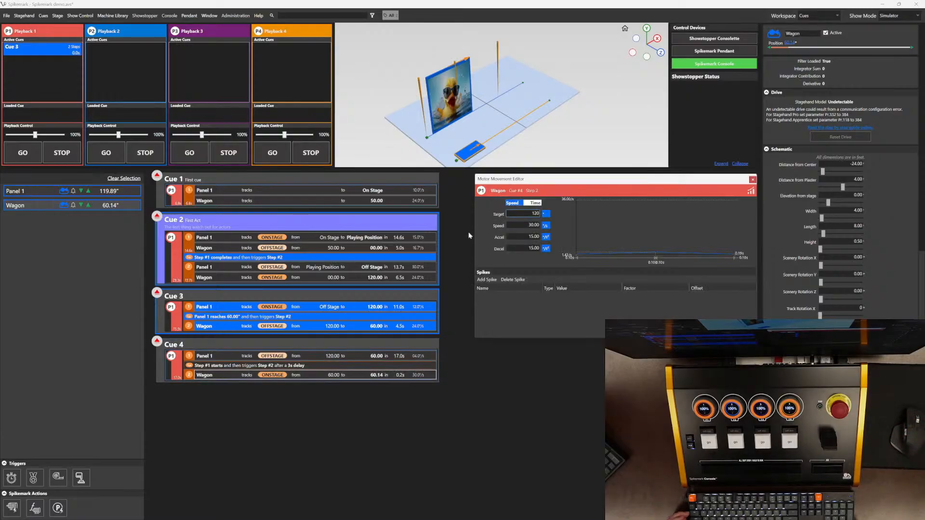
key(Tab)
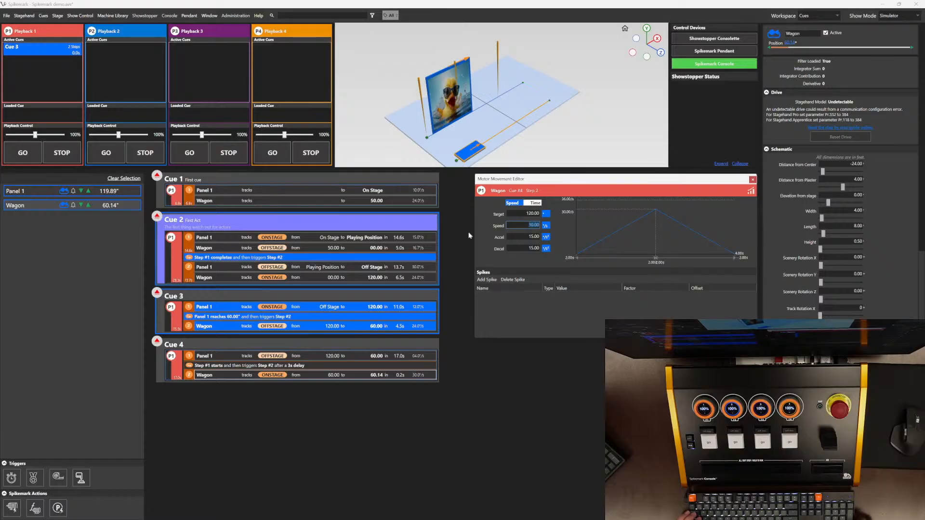
text(24)
key(Tab)
text(12)
key(Tab)
text(12)
key(Tab)
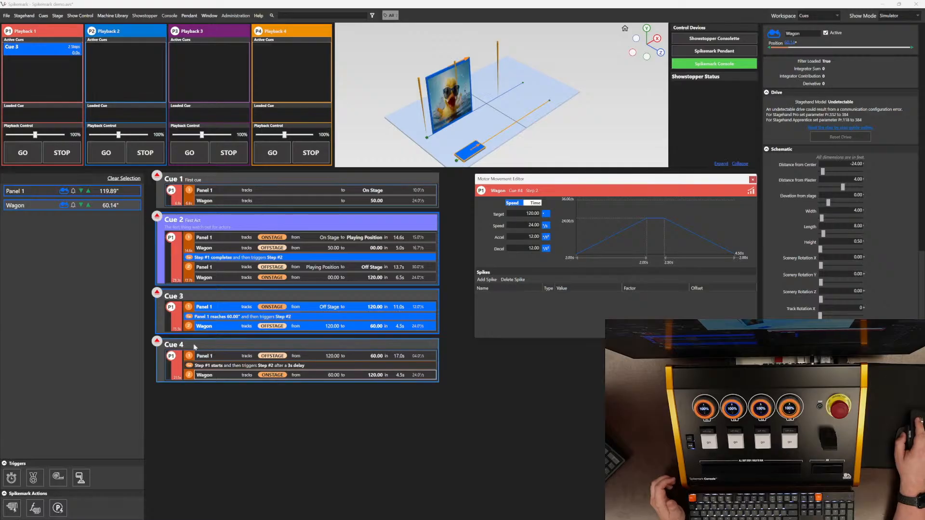
Step: Load Cue 4 into Playback 1 and run it
click(157, 343)
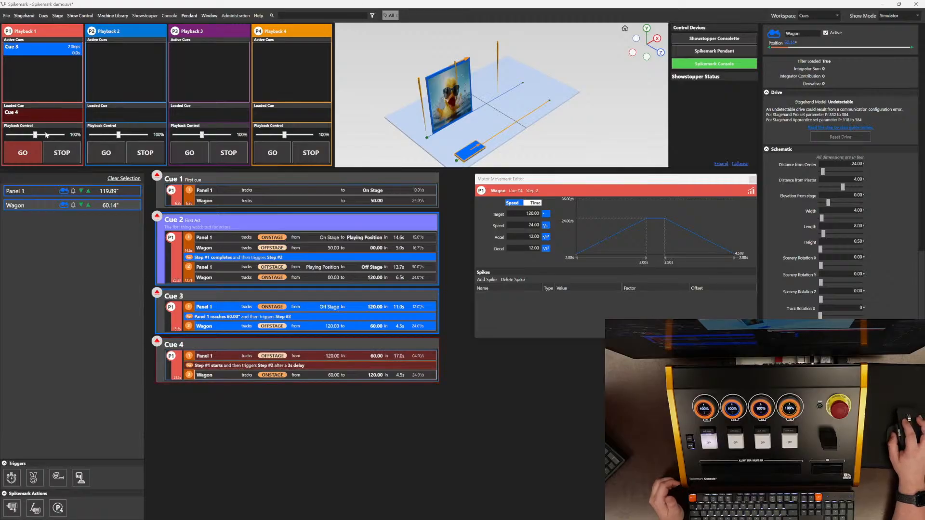
click(25, 155)
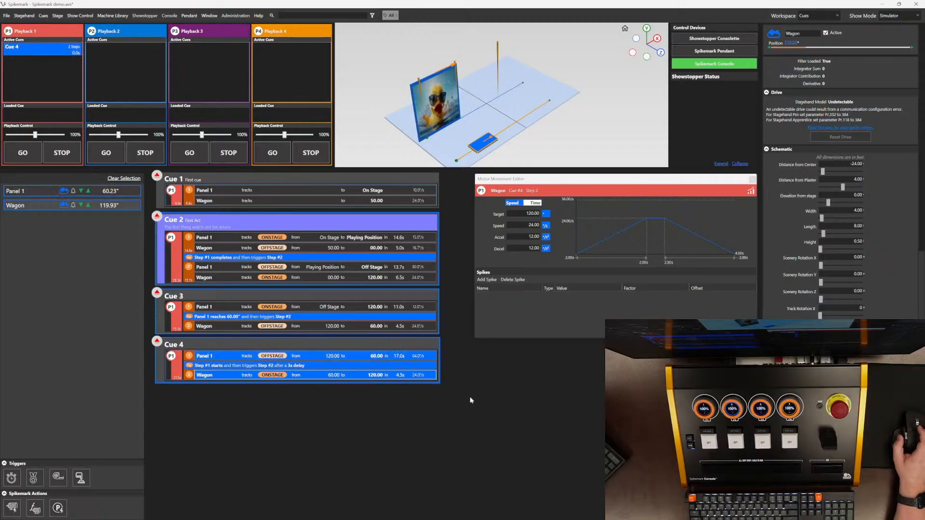
Step: Add a new Cue 5 and place Panel 1 in it
right_click(277, 411)
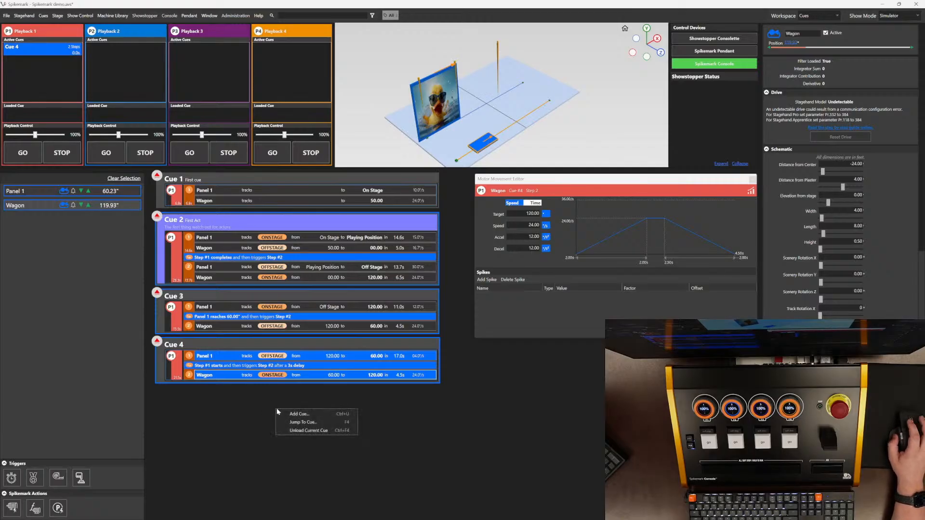
click(309, 415)
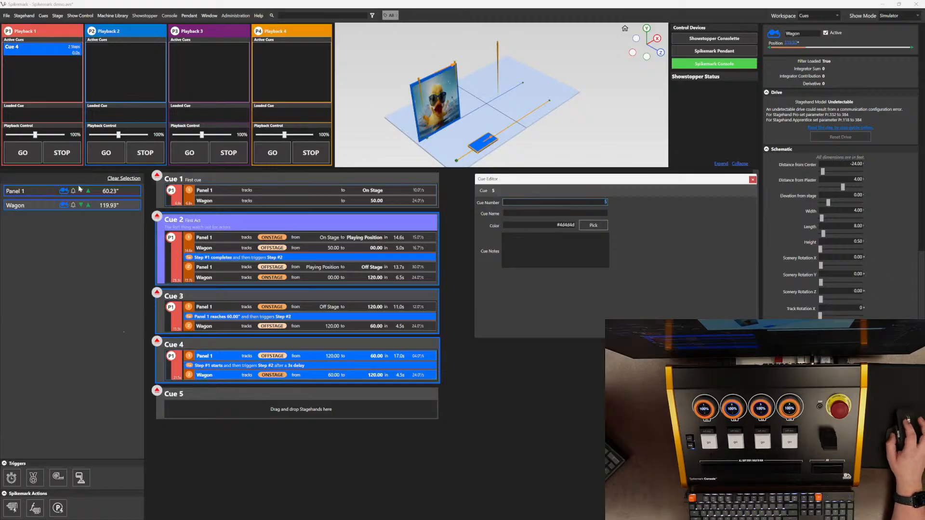
drag(83, 191, 222, 409)
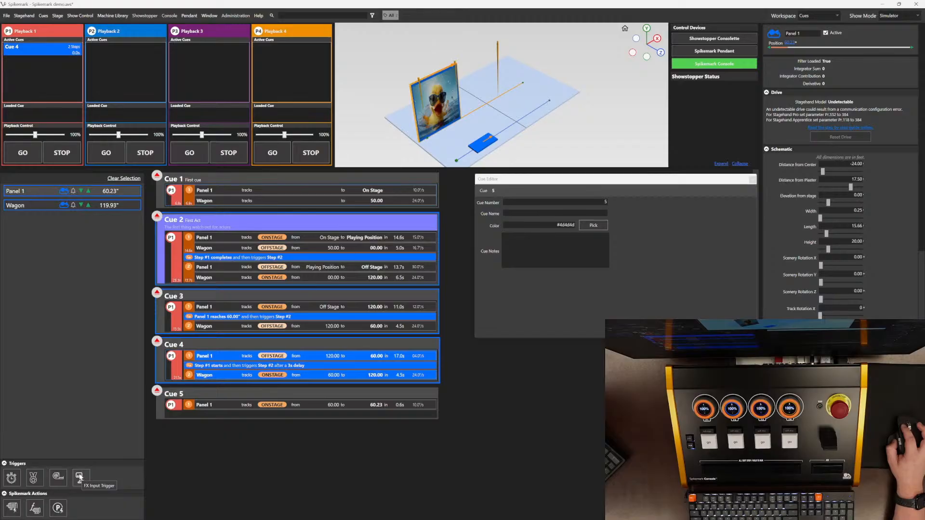
Step: Add an FX Input trigger to Cue 5 watching Input 1
drag(80, 477, 233, 407)
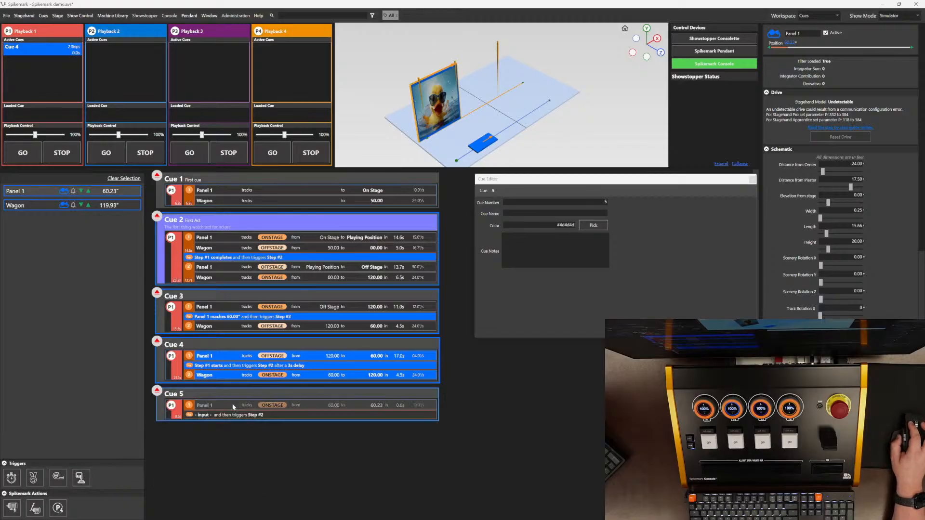
click(240, 416)
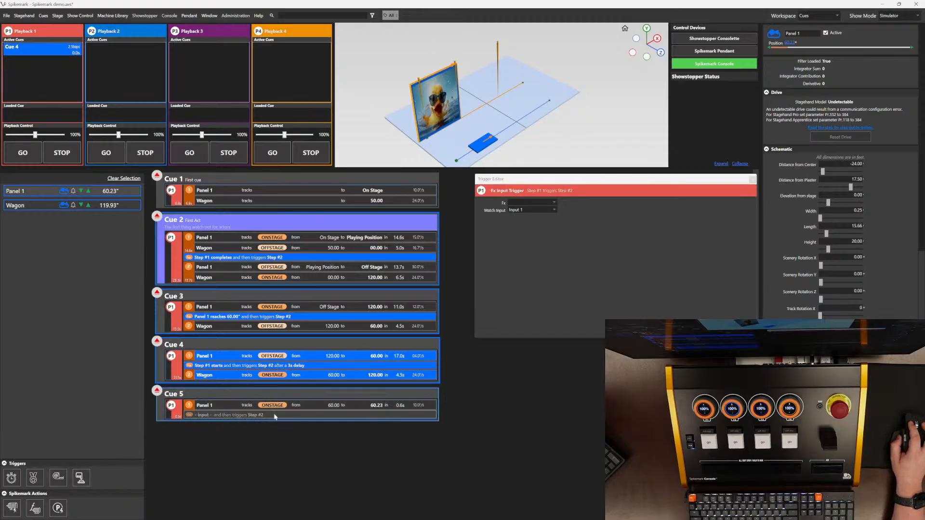
click(554, 204)
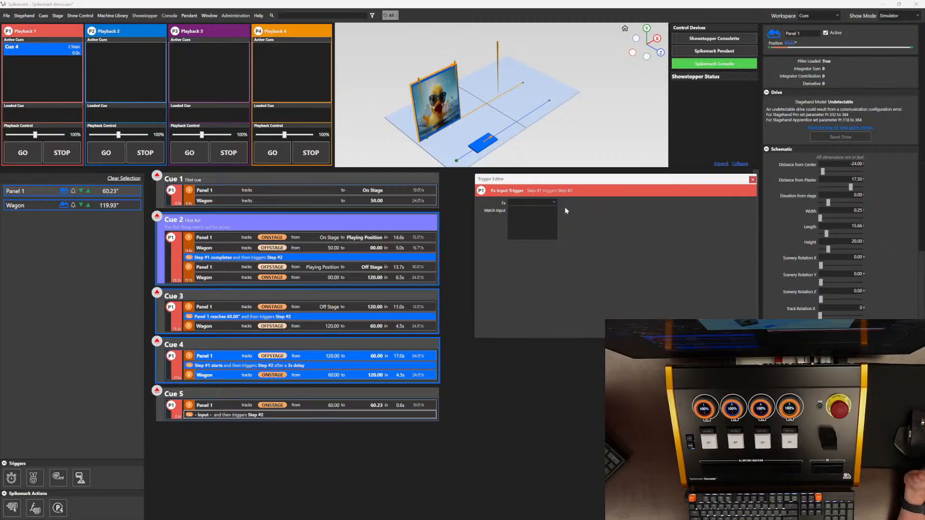
click(632, 233)
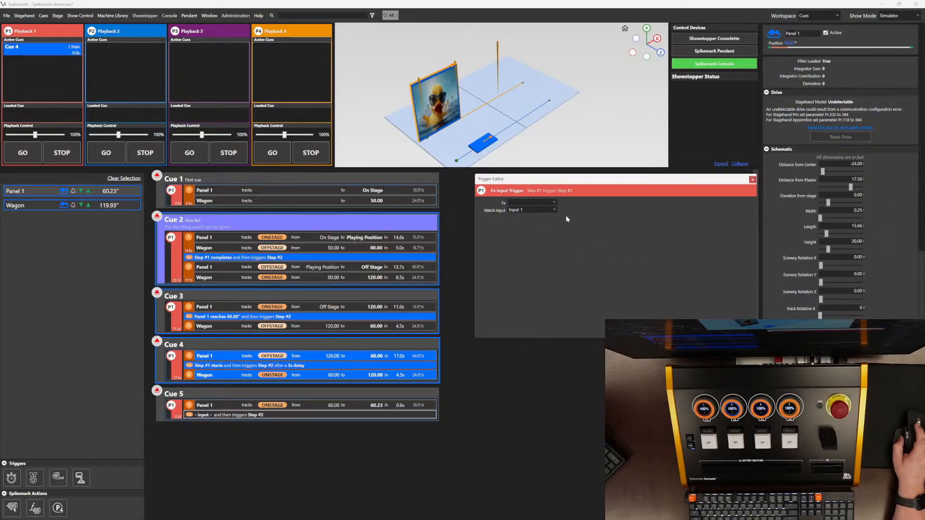
click(537, 211)
click(604, 232)
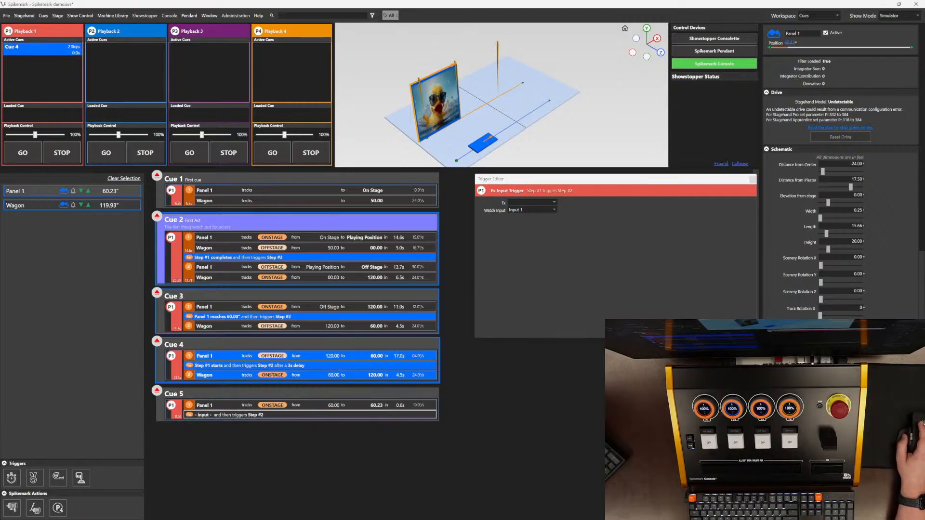
click(753, 180)
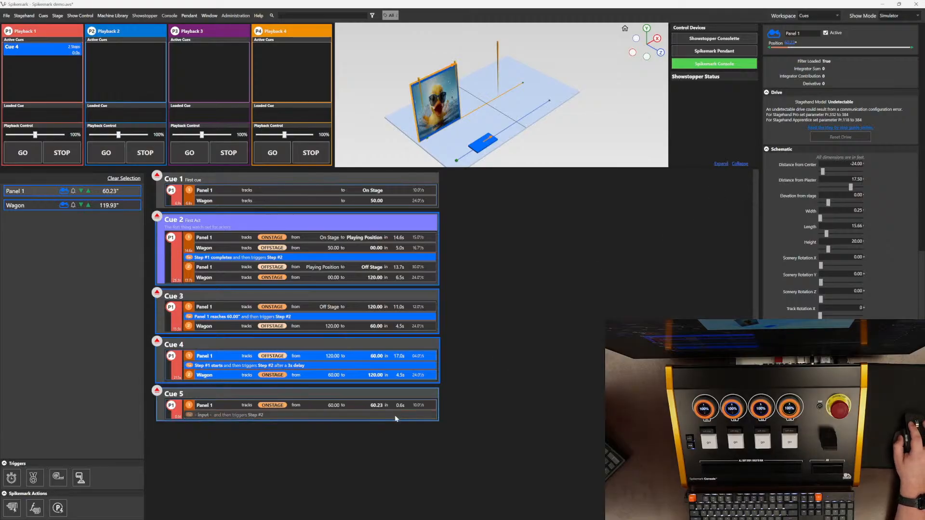
mouse_move(398, 418)
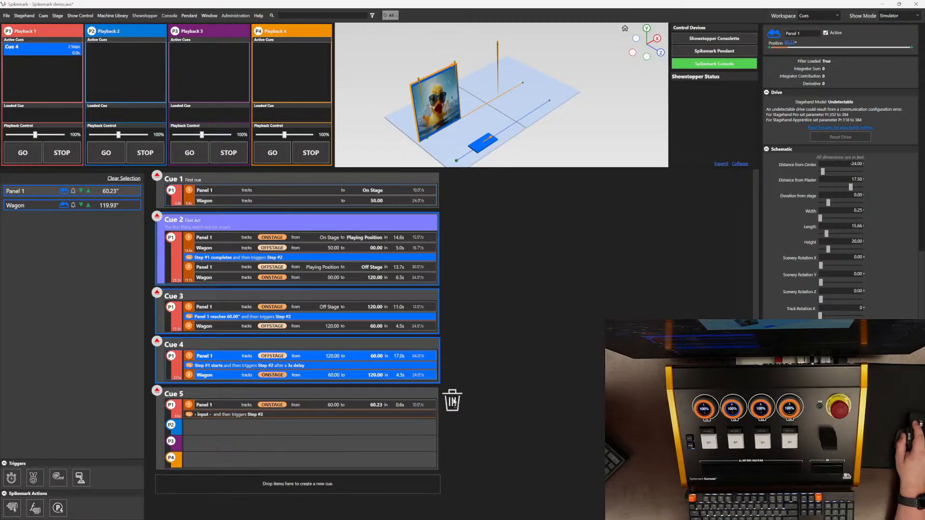
Step: Replace Cue 5's input trigger with a Completion Trigger and add Wagon as the step it triggers
drag(453, 401, 453, 402)
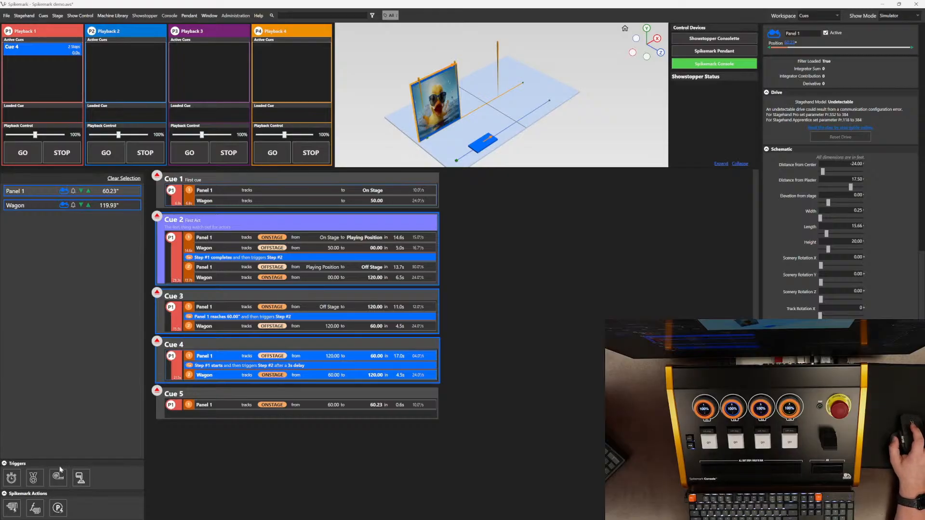
drag(36, 477, 222, 409)
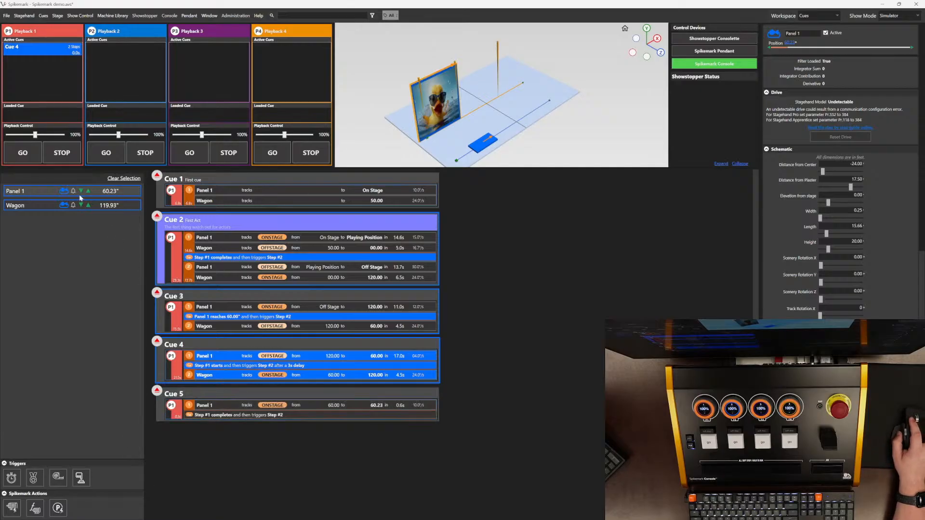
drag(80, 205, 241, 417)
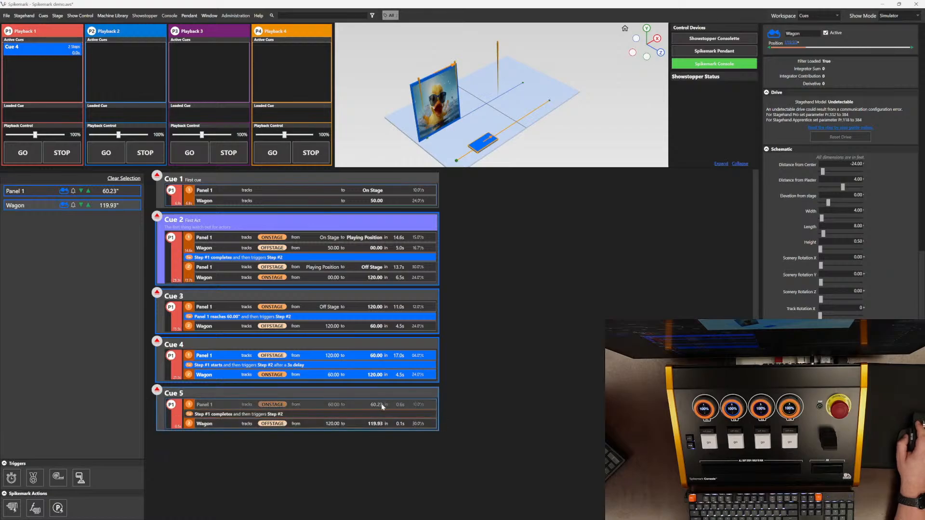
Step: Set Panel 1's Cue 5 move to target 120 with speed 12, acceleration 12 and deceleration 12
double_click(345, 407)
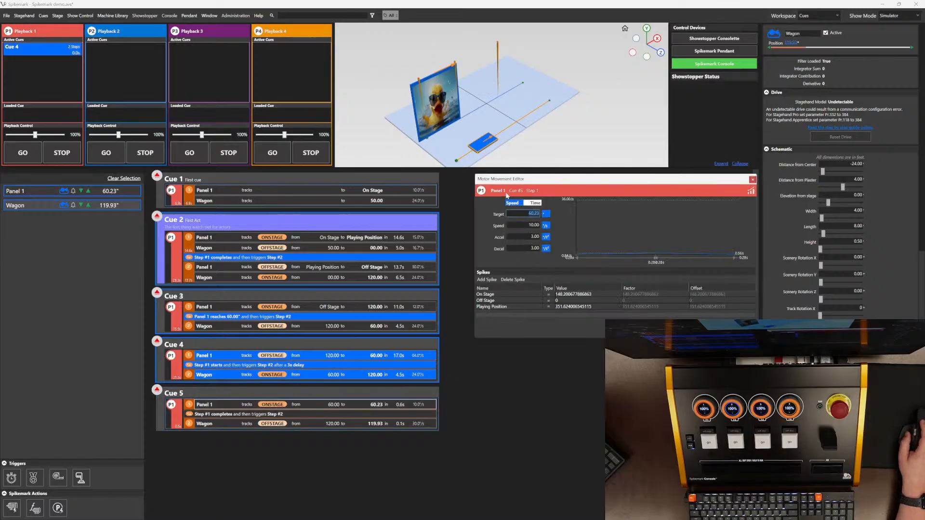
text(120)
key(Tab)
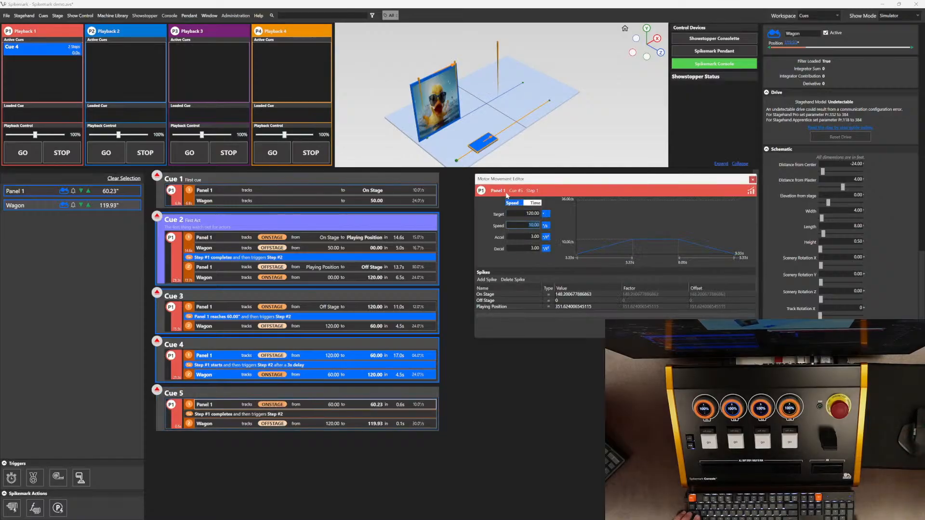
text(12)
key(Tab)
text(12)
key(Tab)
text(12)
key(Tab)
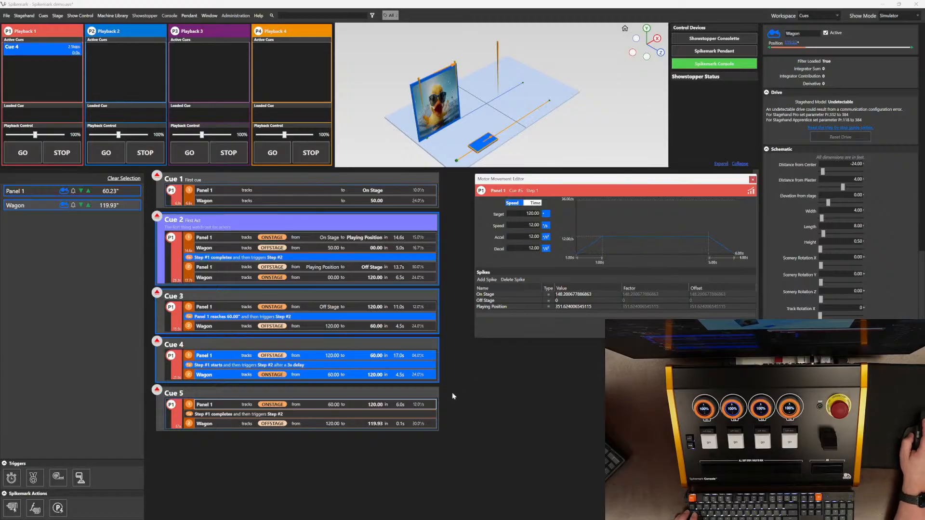
Step: Set Wagon's Cue 5 move to target 60 with speed 12, acceleration 12 and deceleration 12
click(357, 424)
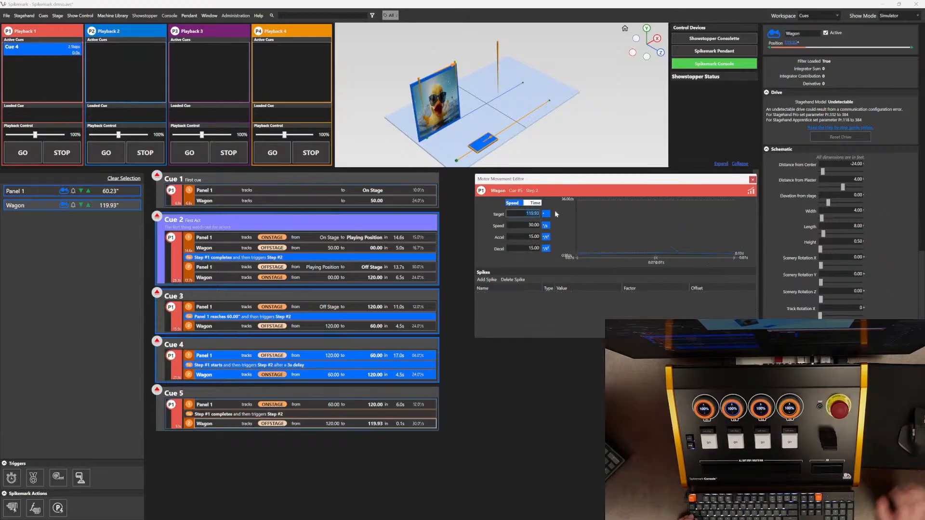
text(60)
key(Tab)
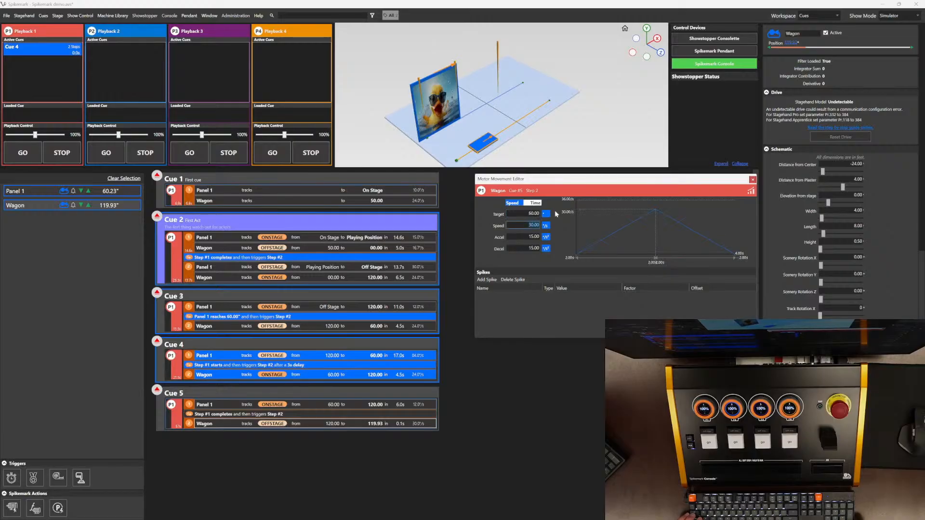
text(12)
key(Tab)
text(12)
key(Tab)
text(12)
key(Tab)
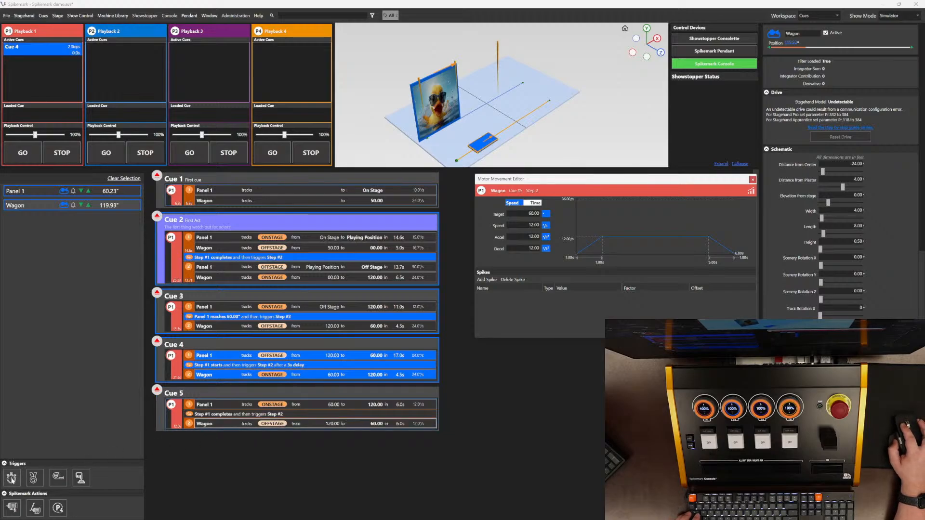
Step: Add a Delay Trigger after the Wagon step in Cue 5 and set its delay to 3 seconds
drag(12, 480, 254, 440)
click(254, 433)
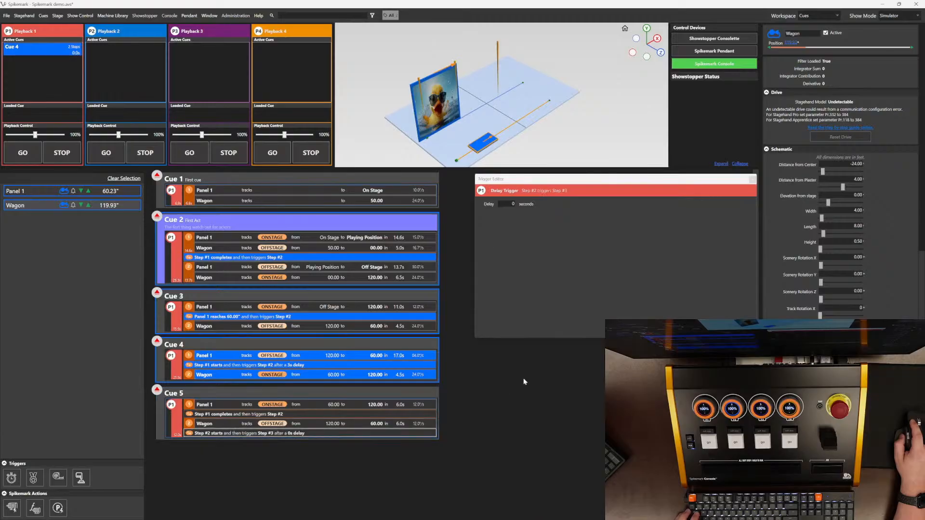
drag(509, 205, 529, 206)
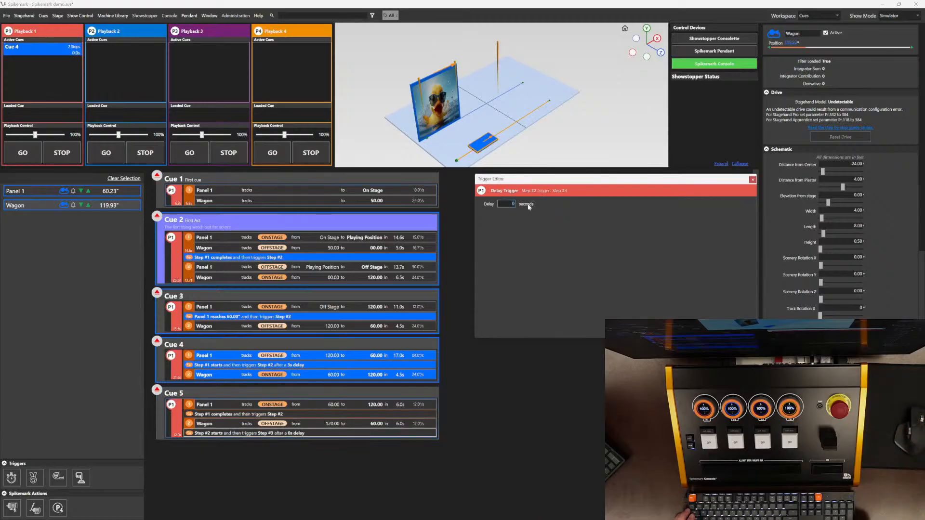
text(3)
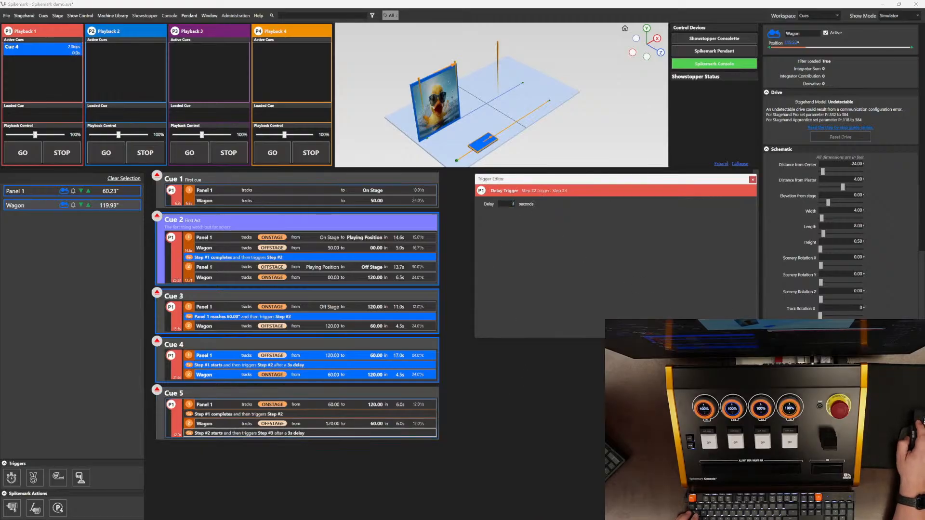
Step: Add Panel 1 as Cue 5's third step moving to target 60 with speed 12, acceleration and deceleration 12
drag(90, 191, 300, 446)
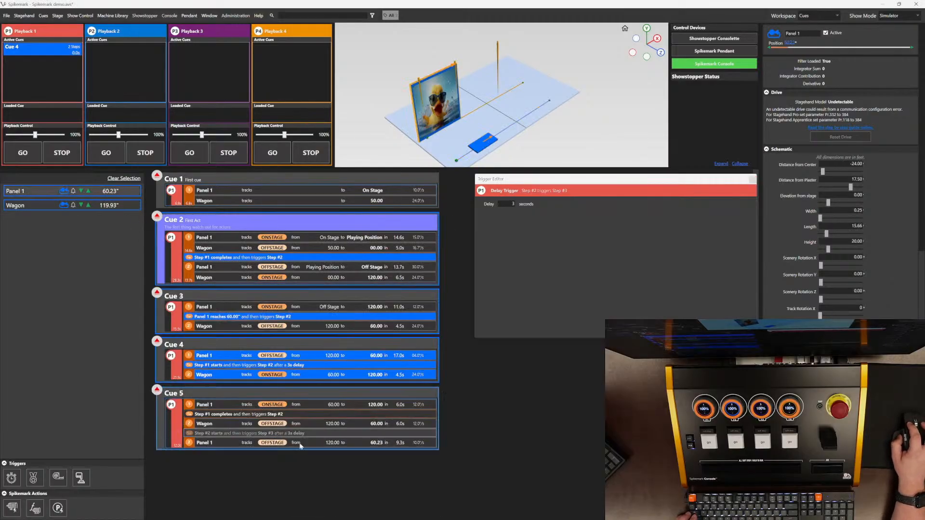
click(358, 445)
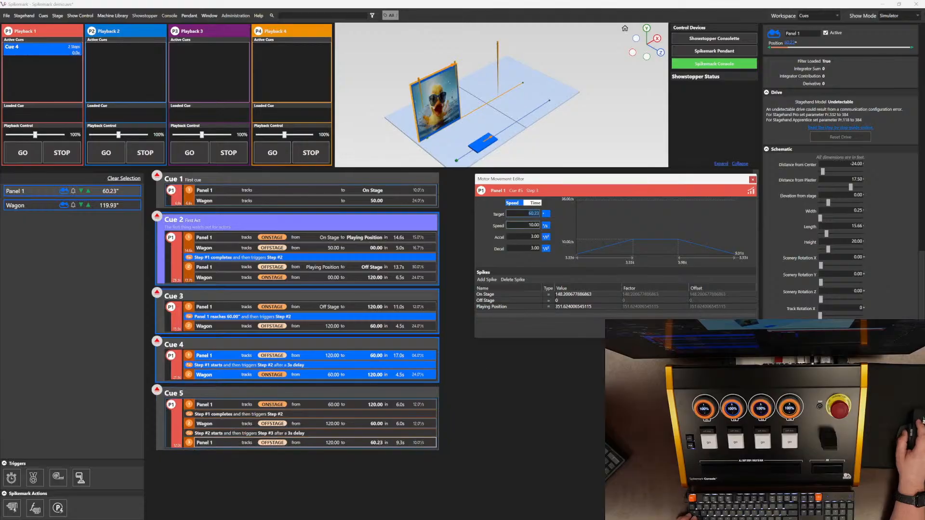
text(60)
key(Tab)
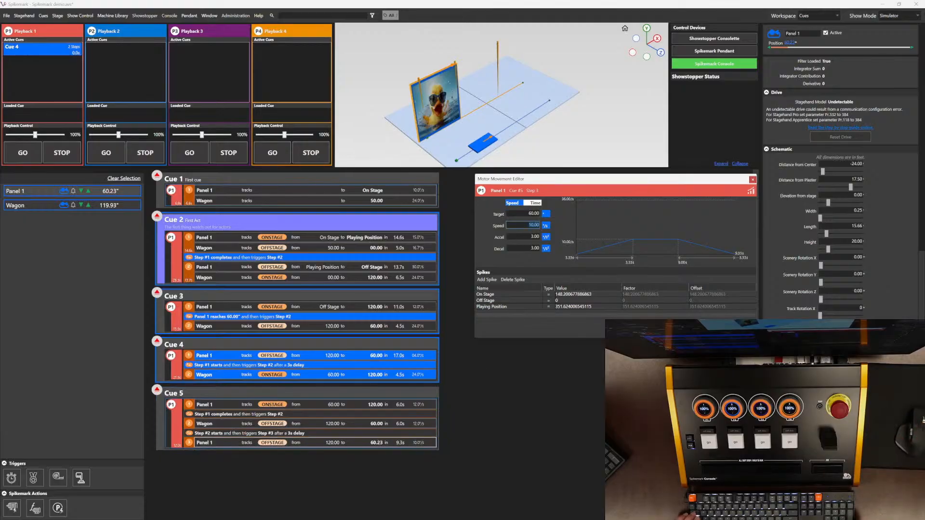
text(12)
key(Tab)
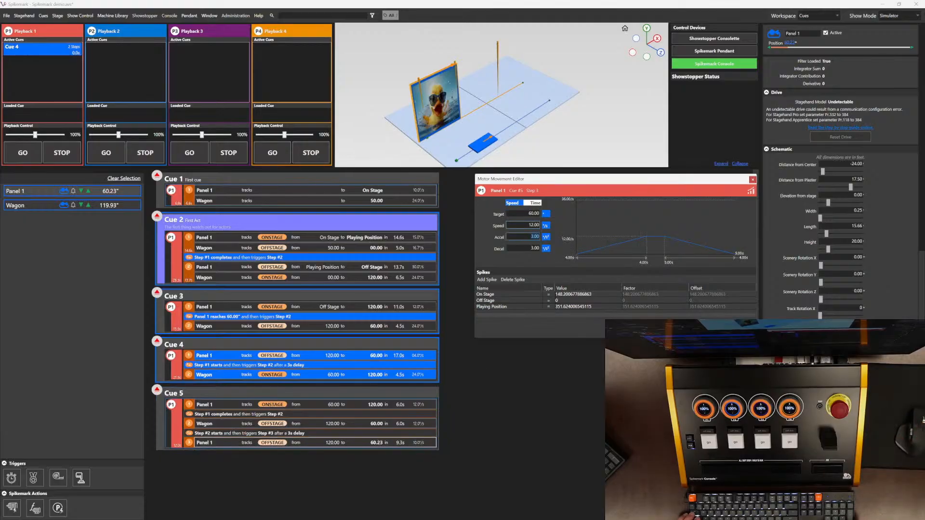
text(12)
key(Tab)
text(12)
key(Tab)
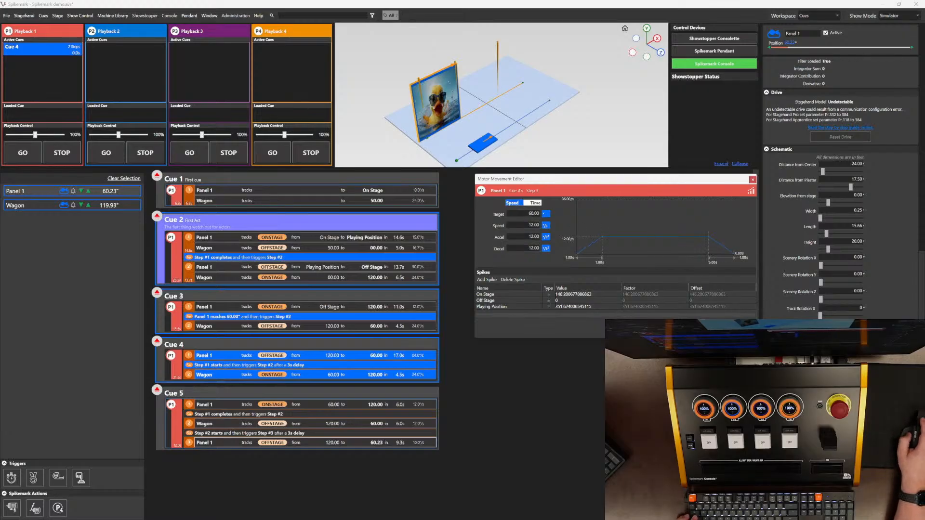
Step: Load Cue 5 into Playback 1 and run it
click(157, 391)
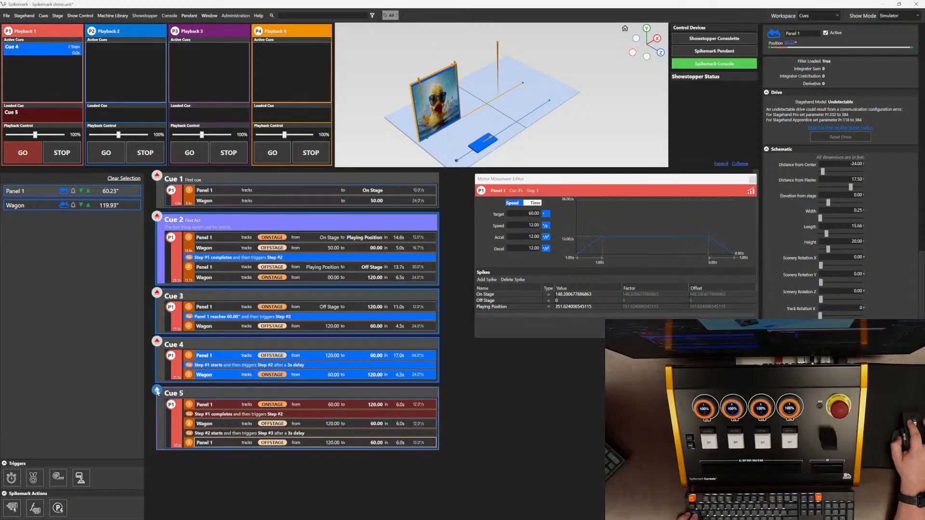
click(21, 155)
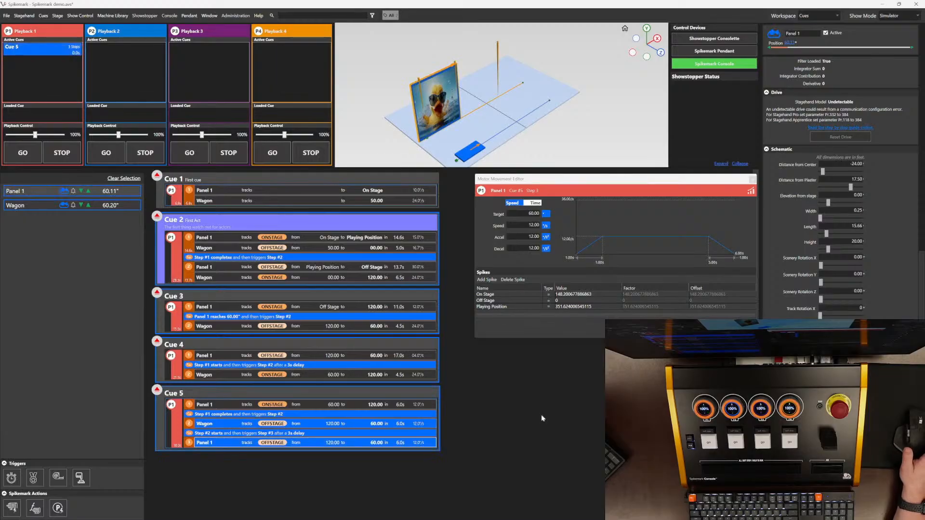
Step: Add a new Cue 6 and place Panel 1 in it
scroll(541, 418, down, 1)
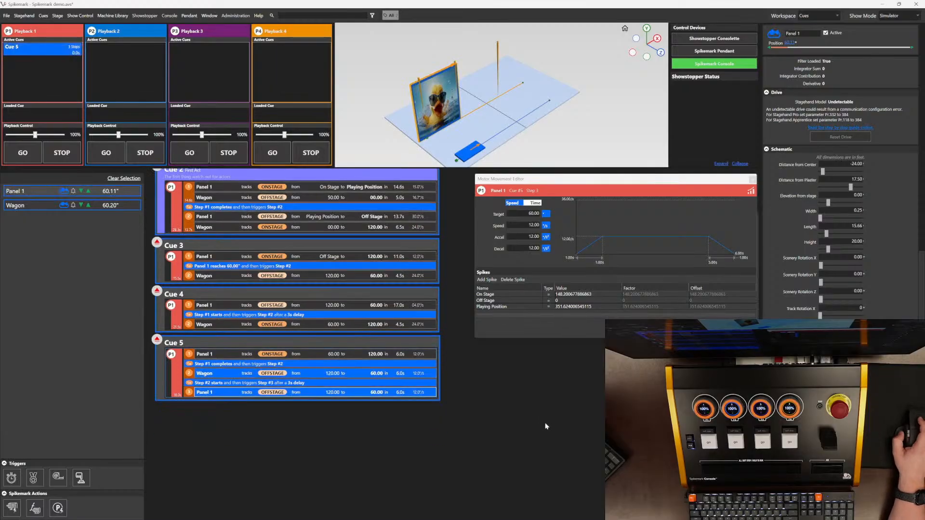
right_click(314, 427)
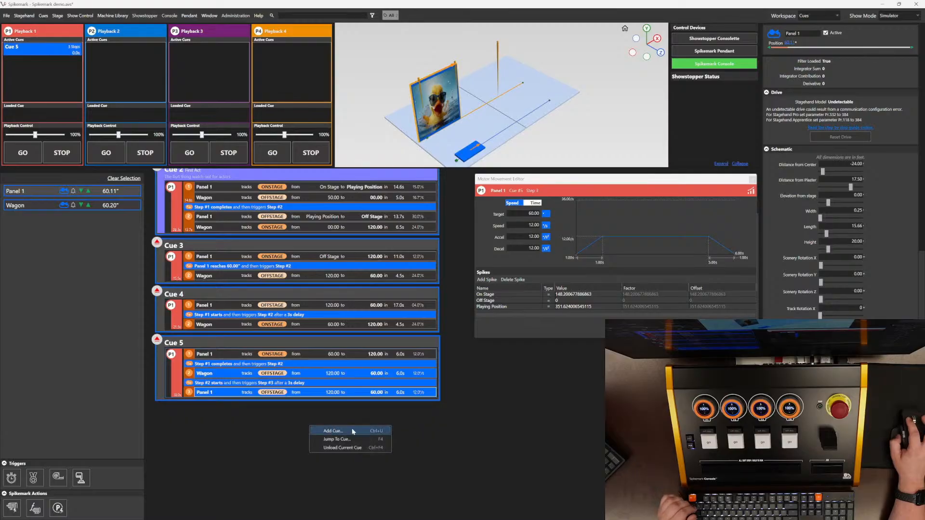
click(337, 431)
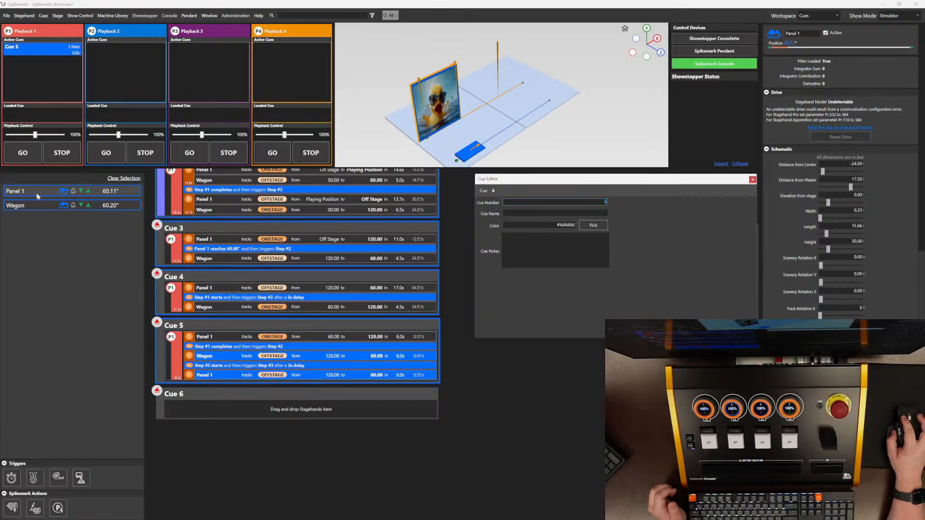
drag(37, 196, 252, 406)
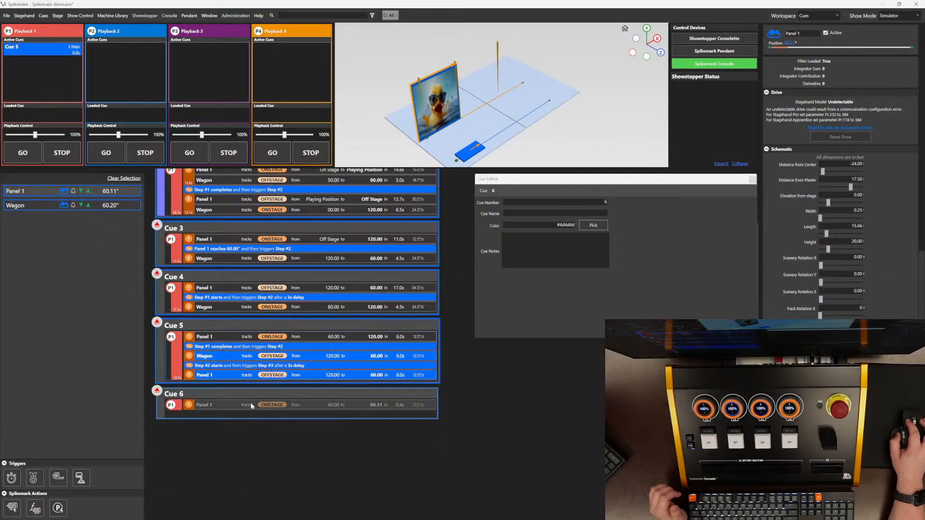
Step: Set Panel 1's Cue 6 move to target 120 with speed 24, acceleration 24 and deceleration 24
click(355, 407)
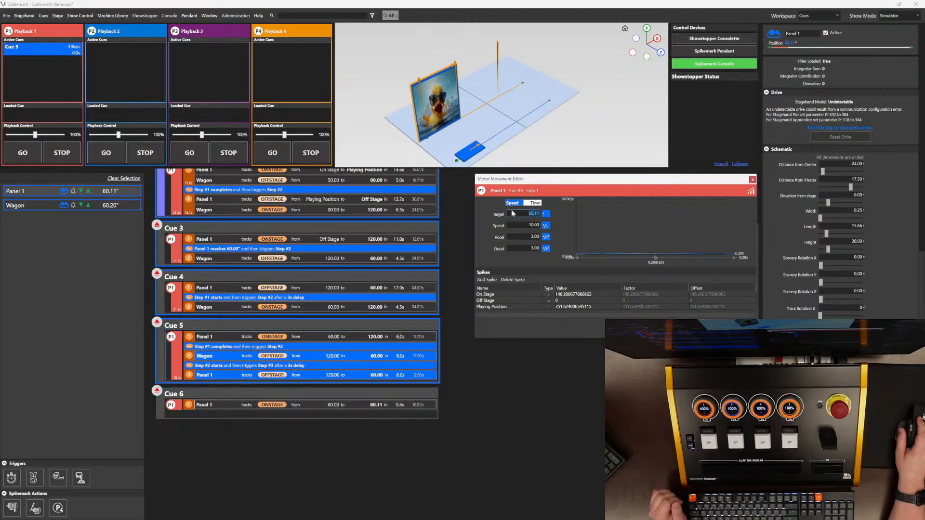
text(120)
key(Tab)
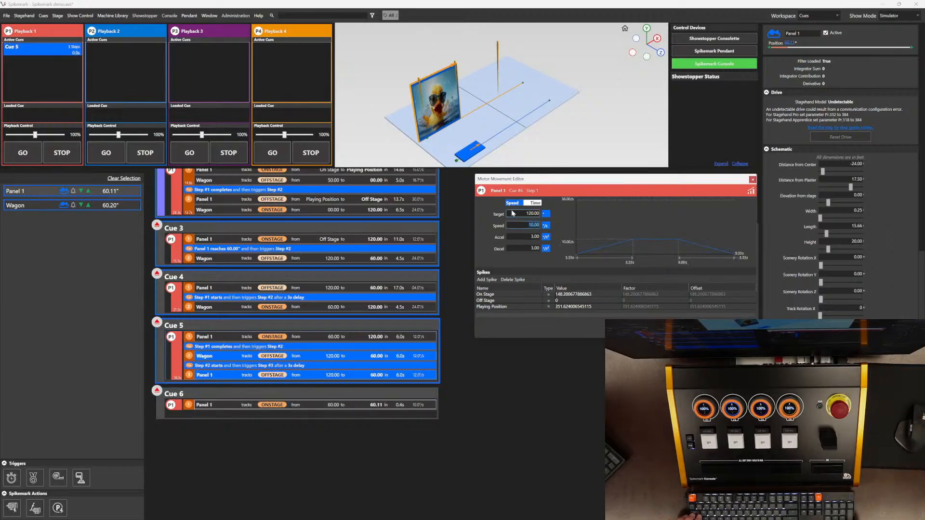
text(24)
key(Tab)
text(24)
key(Tab)
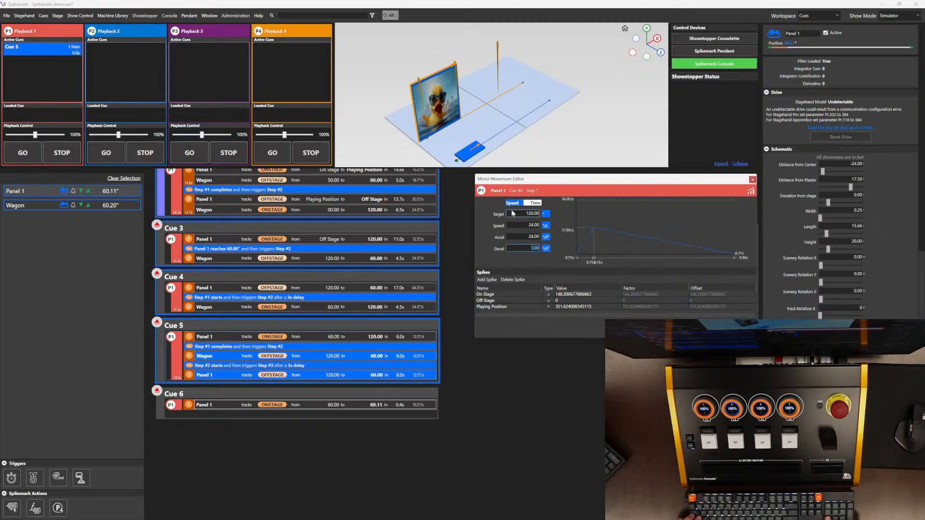
text(24)
key(Tab)
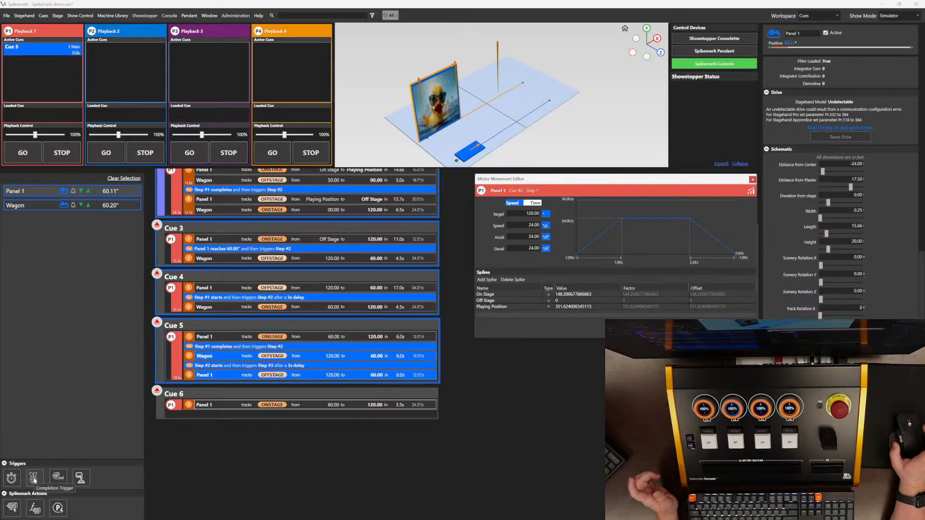
Step: Add a Completion Trigger and a Delay Trigger to Cue 6, setting the delay to 3 seconds
drag(34, 480, 249, 419)
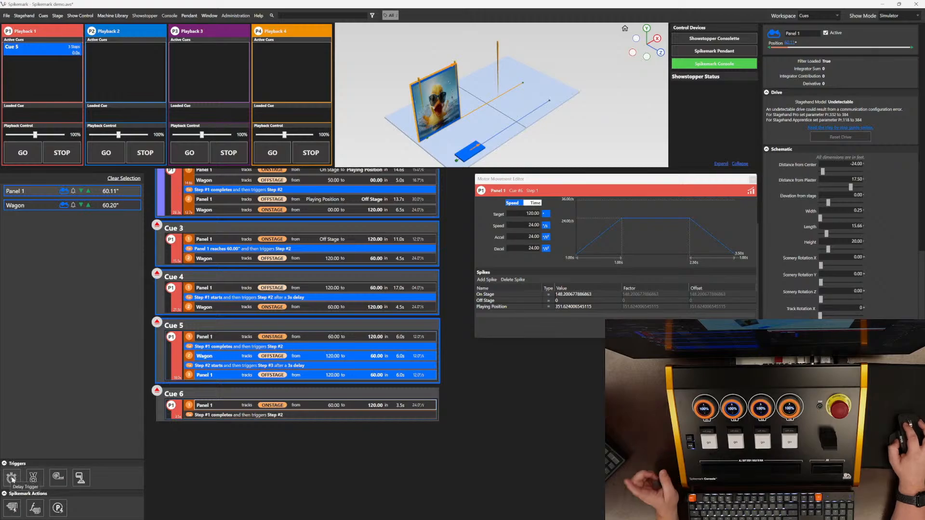
drag(192, 437, 252, 415)
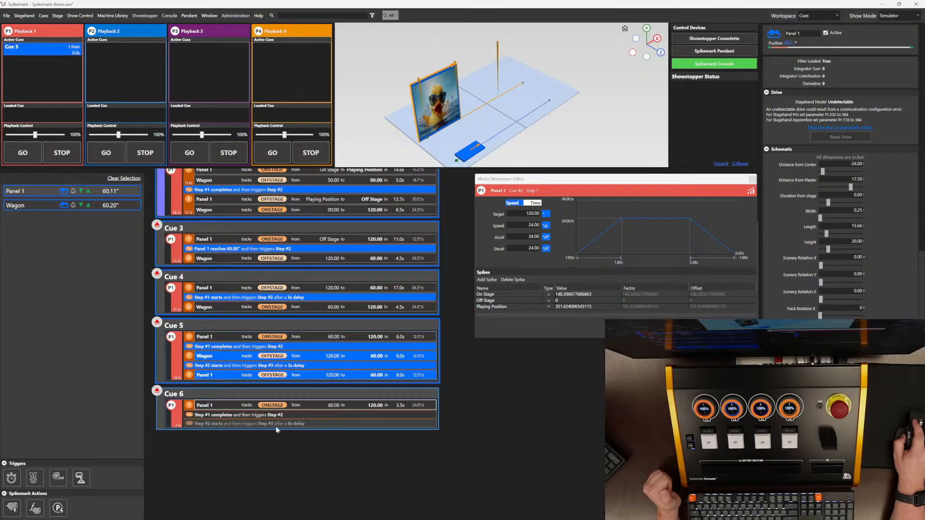
click(305, 424)
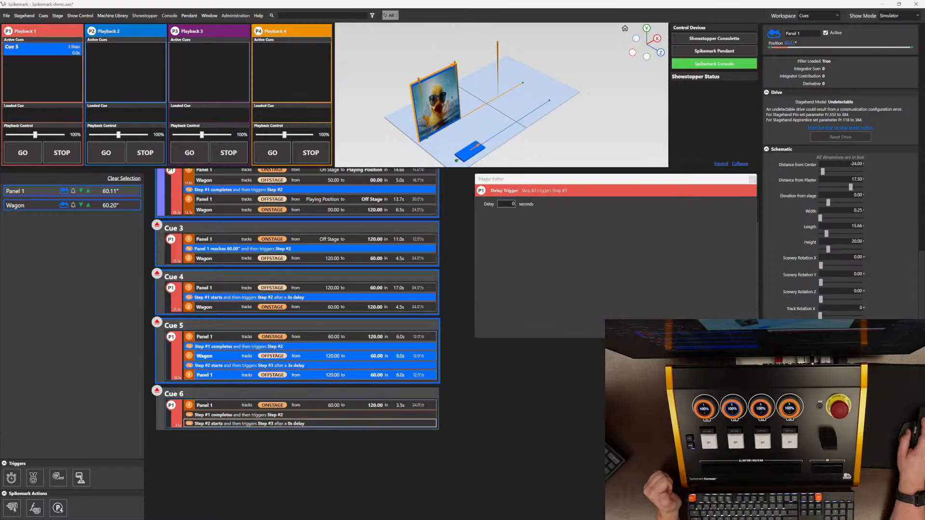
double_click(514, 205)
text(3)
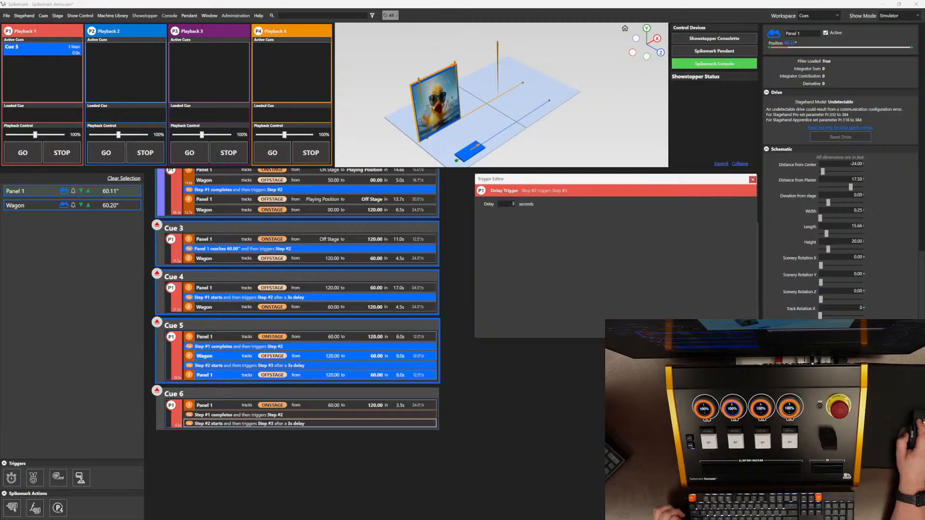
Step: Add Wagon as Cue 6's third step moving to target 120 with speed 24, acceleration and deceleration 12
drag(29, 206, 299, 427)
click(370, 436)
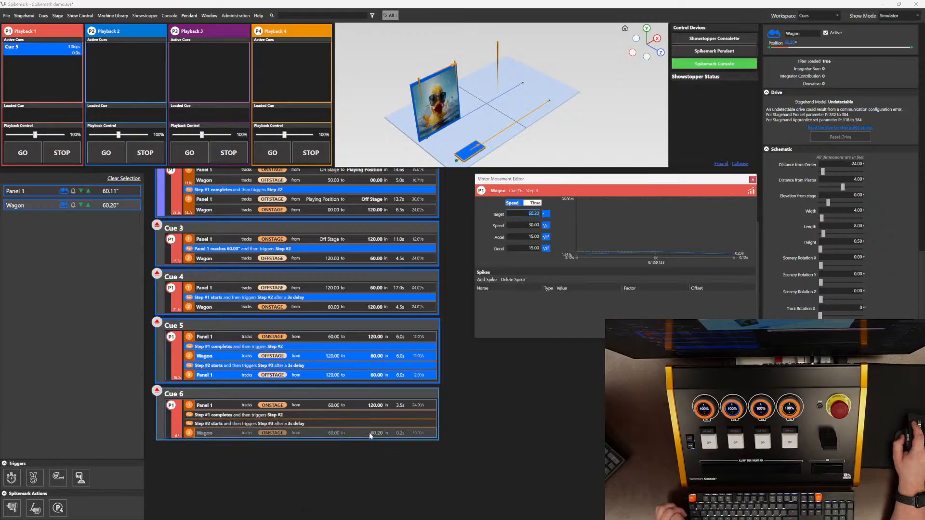
text(120)
key(Tab)
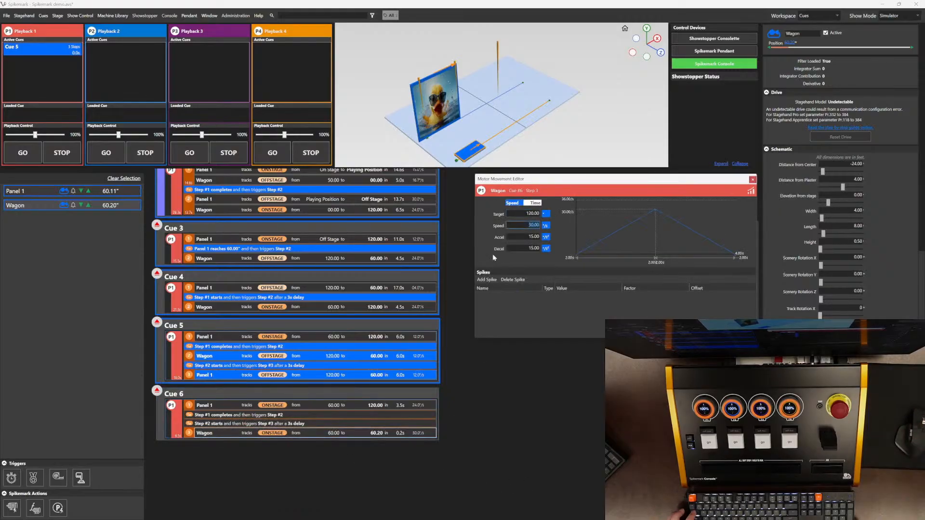
text(24)
key(Tab)
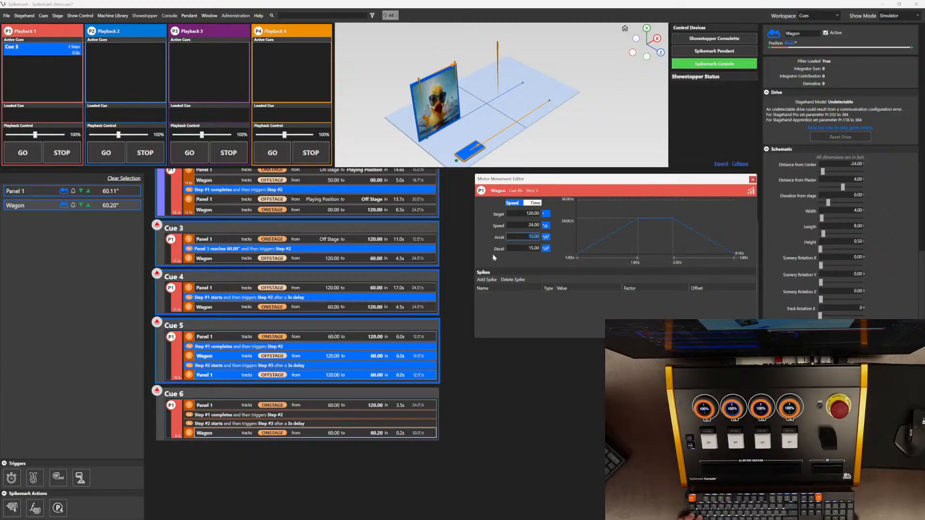
text(12)
key(Tab)
text(12)
key(Tab)
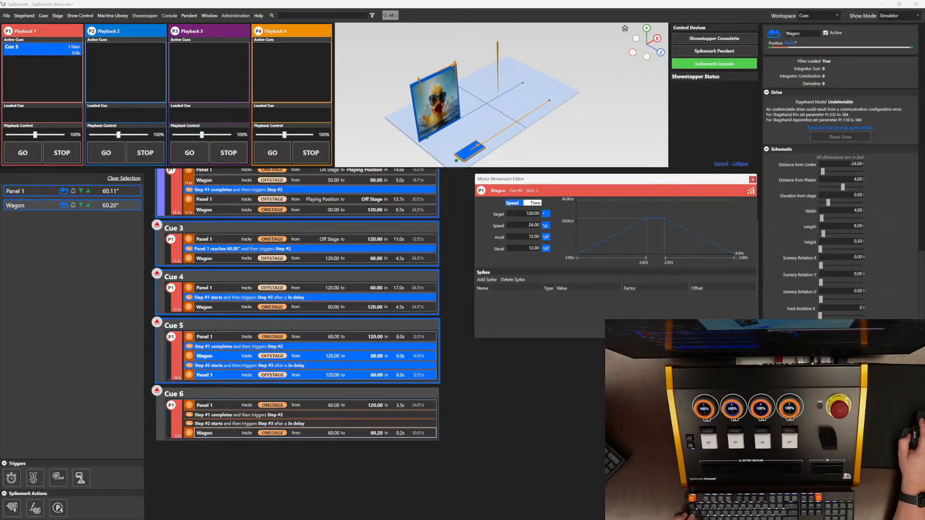
Step: Load Cue 6 onto Playback 1 and run it
click(158, 393)
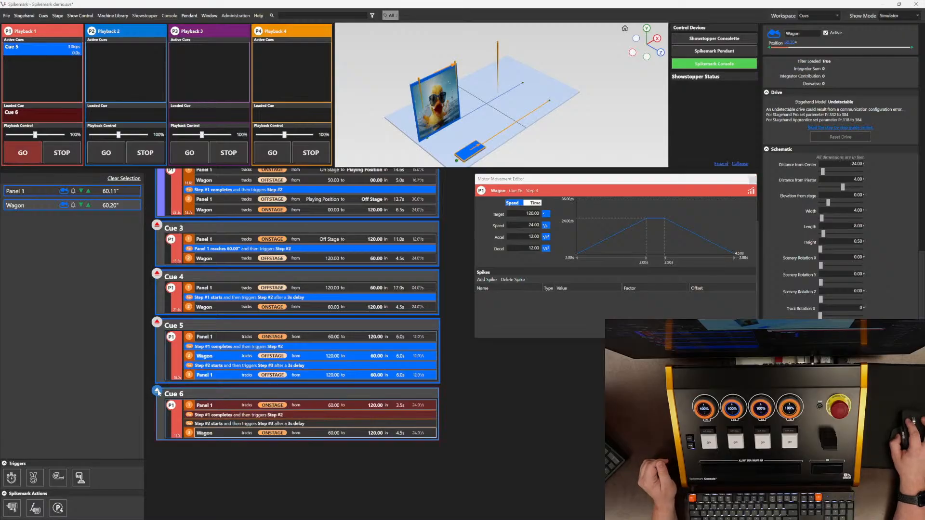
click(19, 153)
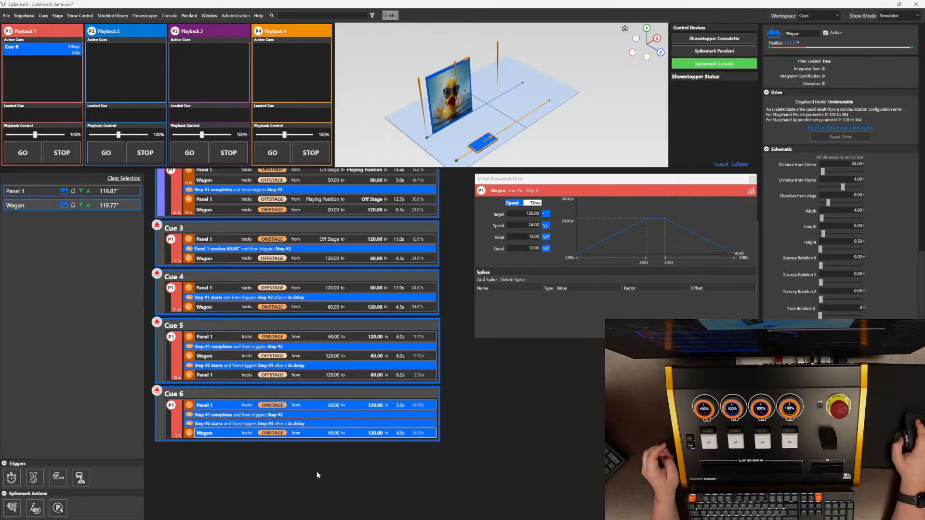
scroll(321, 470, up, 2)
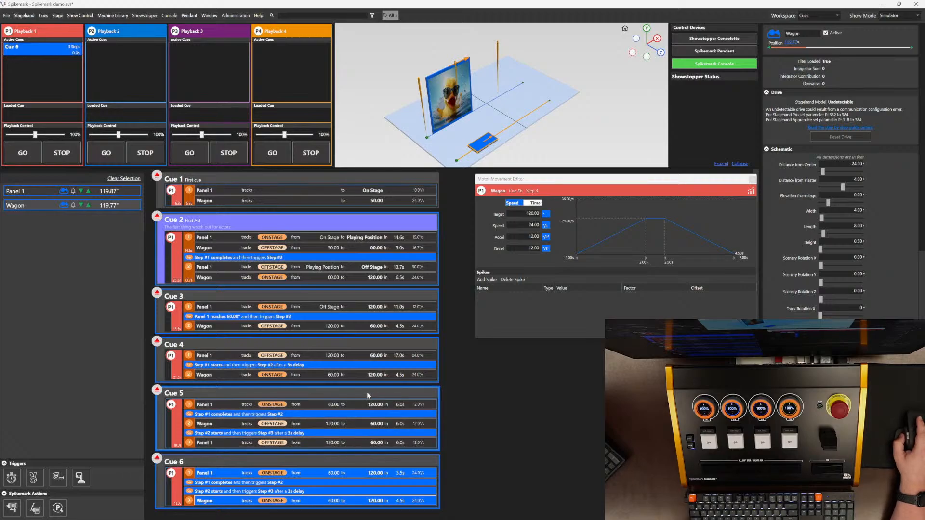
Step: Move Cue 5 so it comes after Cue 6 in the cue list
scroll(366, 392, down, 2)
scroll(337, 388, down, 1)
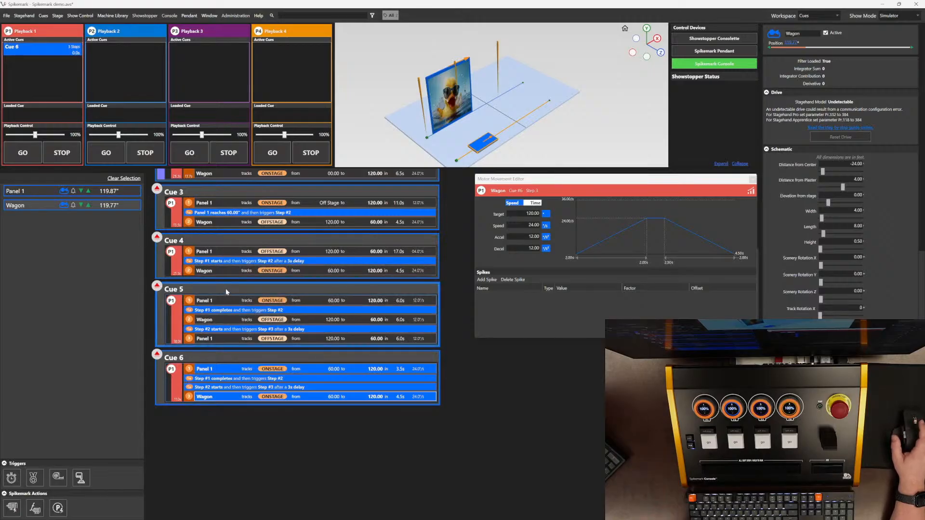
drag(224, 291, 284, 468)
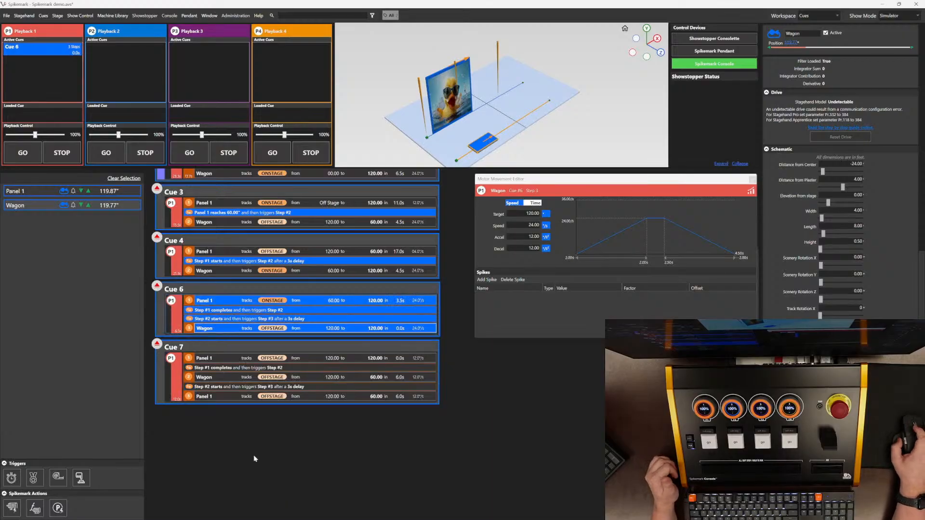
Step: Renumber the moved Cue 7 as Cue 3.5
scroll(253, 455, up, 1)
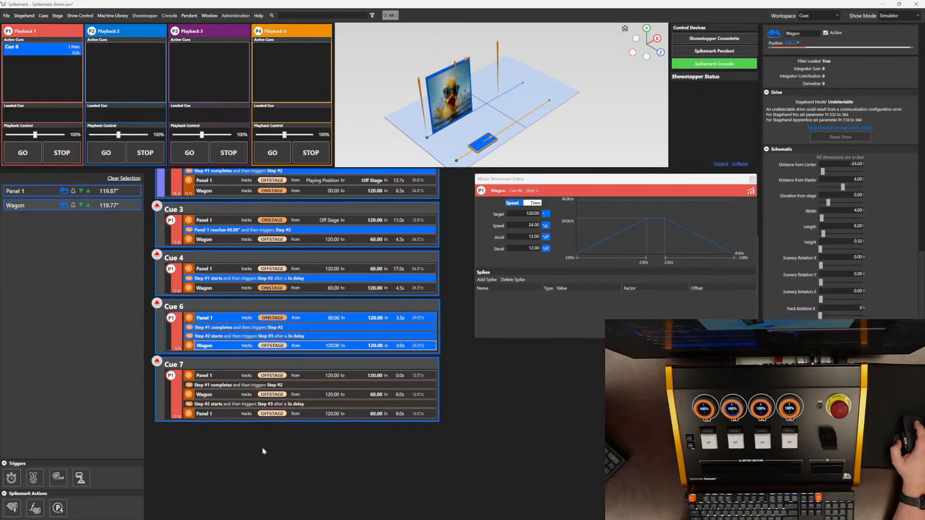
click(234, 363)
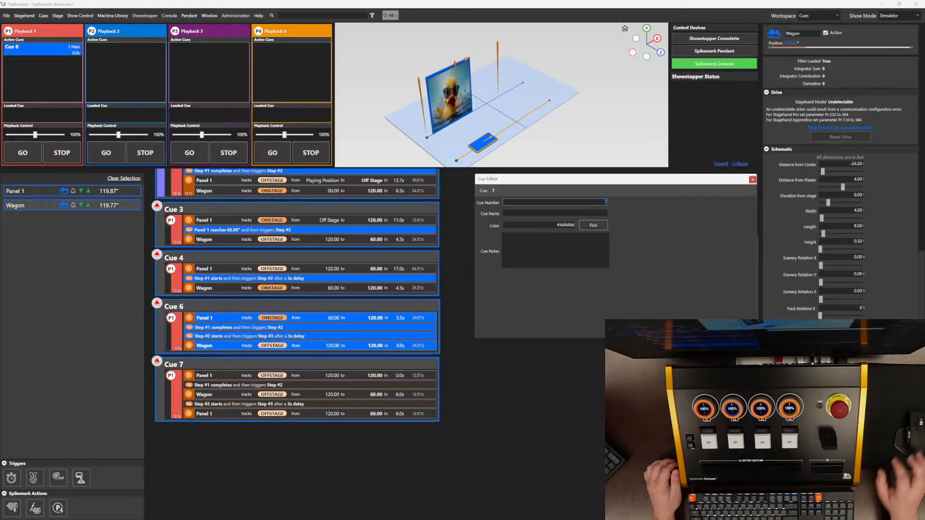
text(.5)
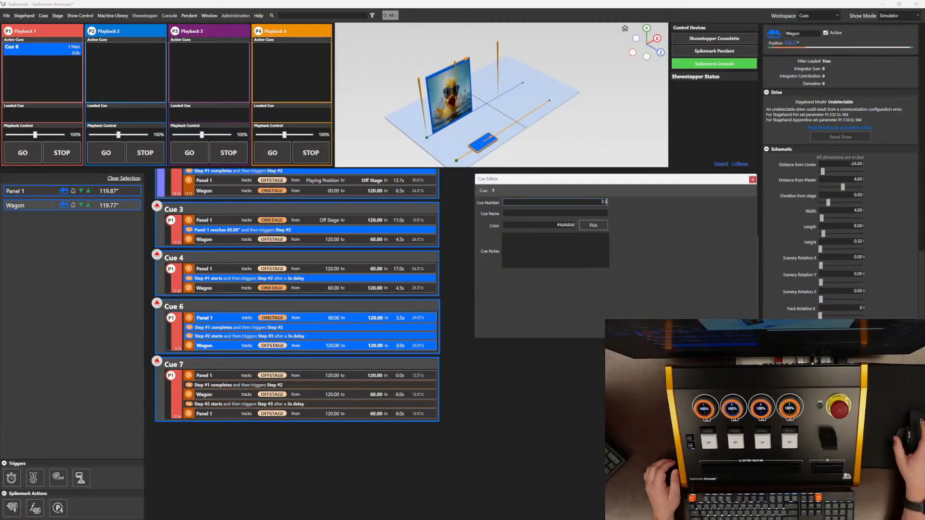
key(Return)
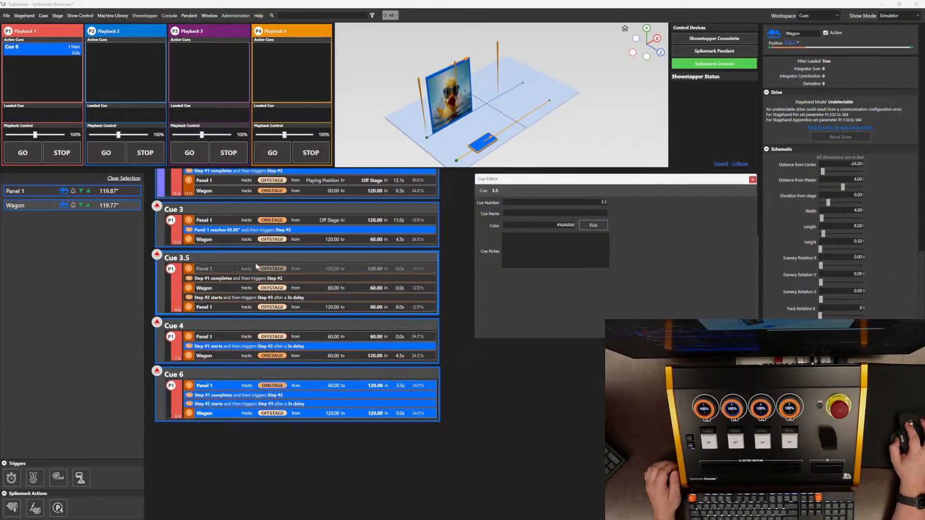
Step: Create a new Cue 2.5 by placing Panel 1 between Cue 2 and Cue 3
scroll(374, 186, up, 3)
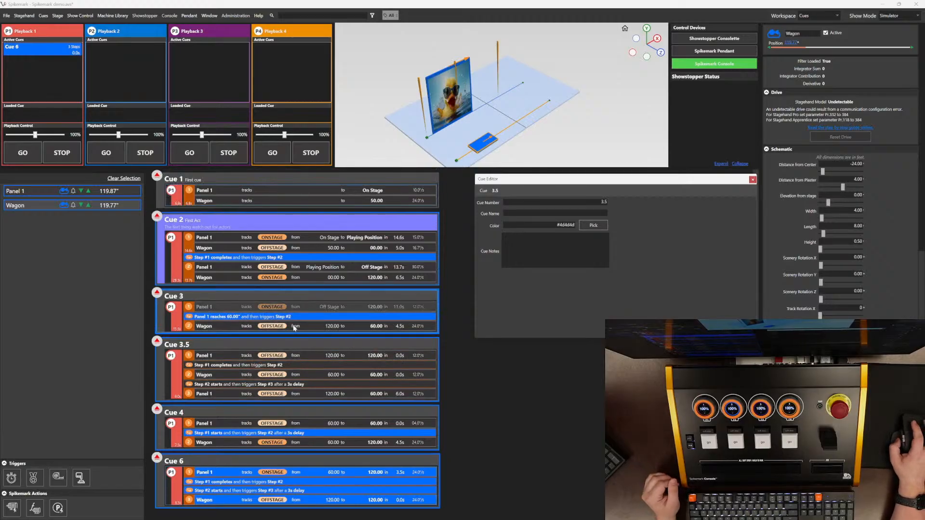
scroll(289, 320, down, 1)
scroll(285, 315, up, 1)
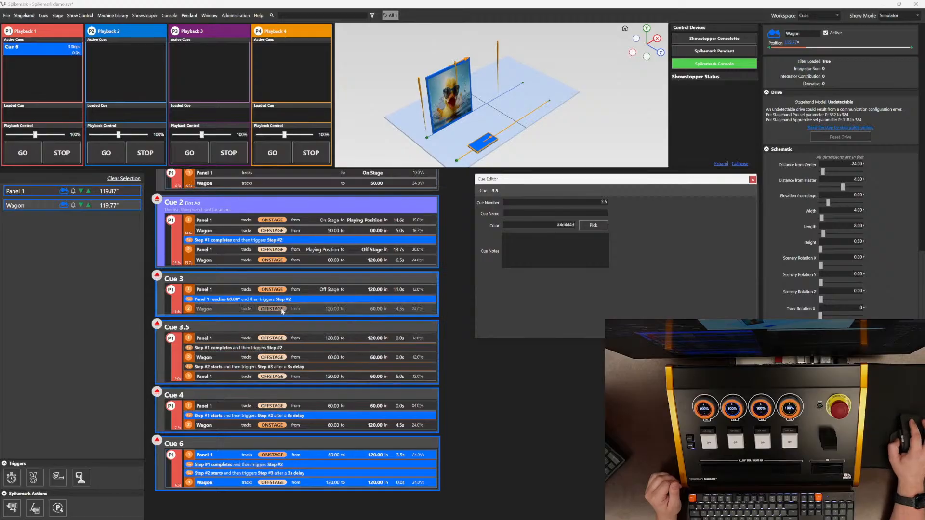
click(38, 193)
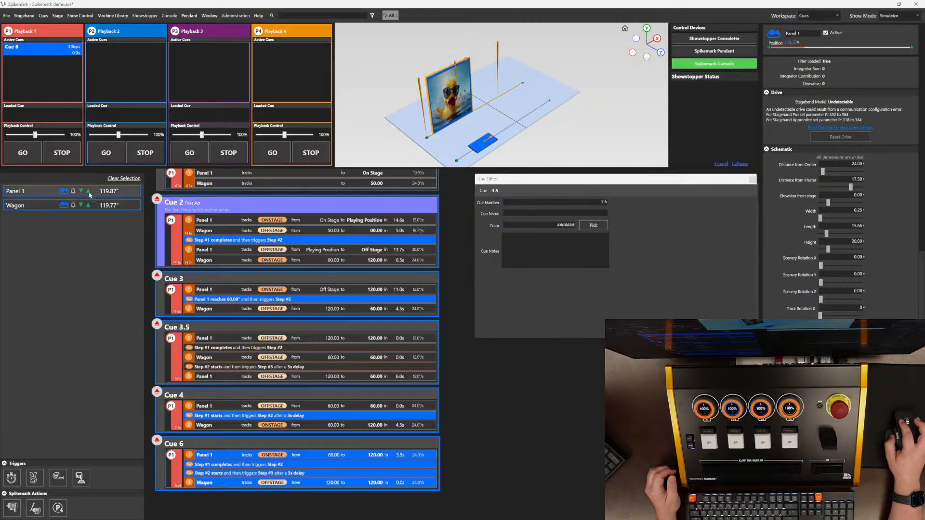
drag(89, 195, 294, 330)
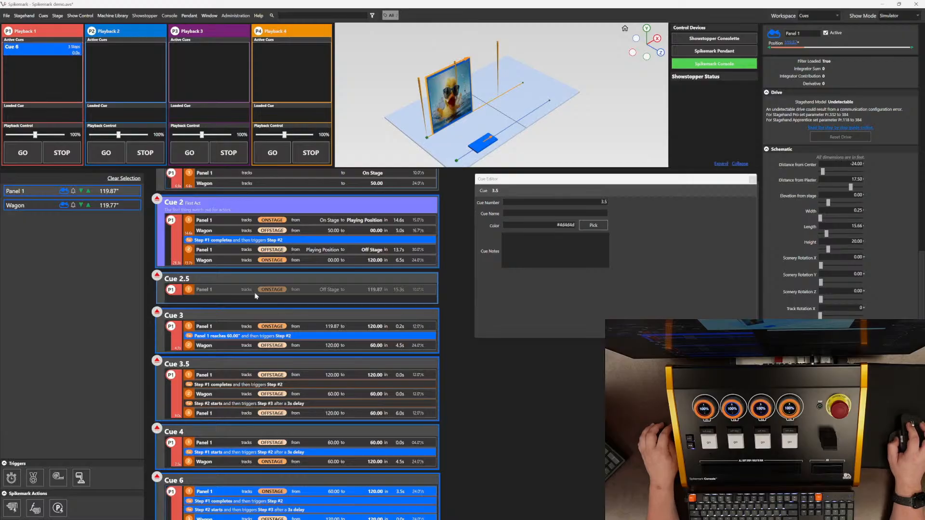
Step: Set Panel 1's Cue 2.5 move to target 12 with speed 3
click(223, 292)
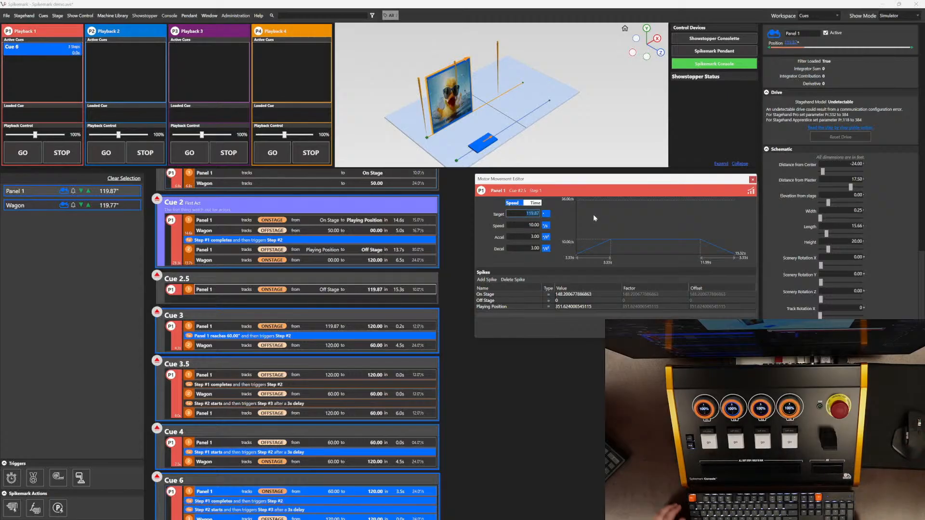
text(12)
key(Tab)
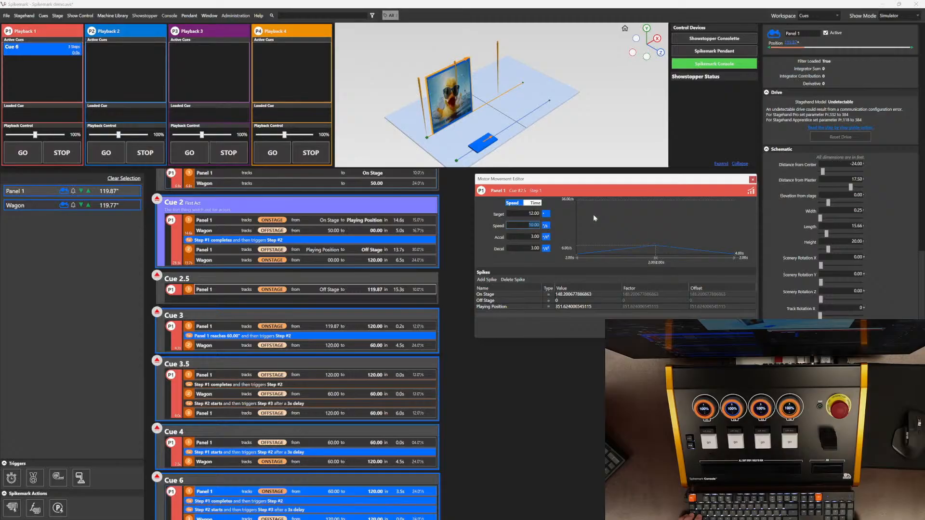
text(3)
key(Tab)
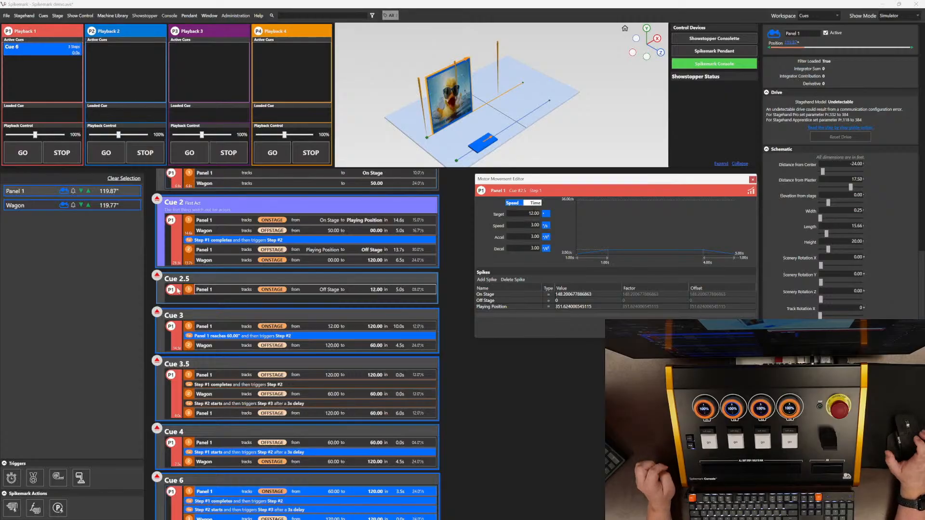
Step: Assign Cue 2 to Playback 2 and move all of its steps into Cue 2.5
scroll(322, 272, down, 1)
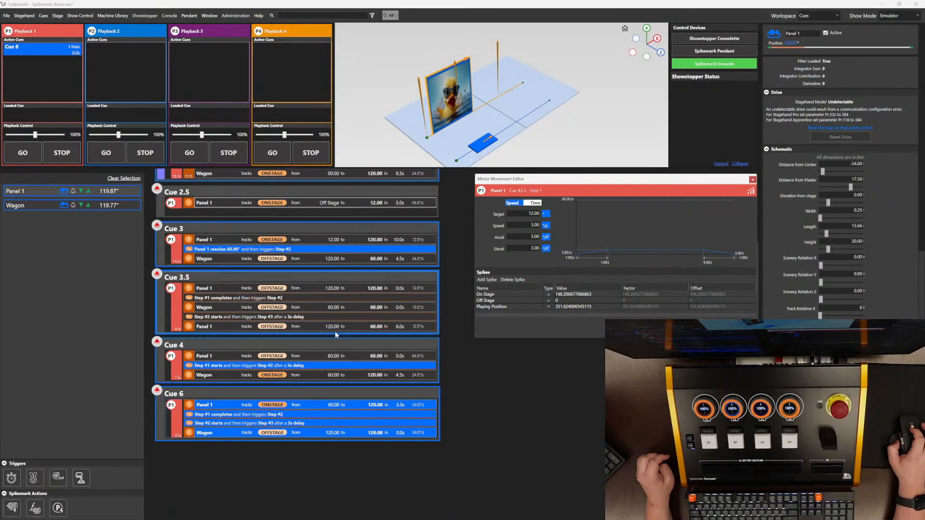
scroll(340, 329, up, 1)
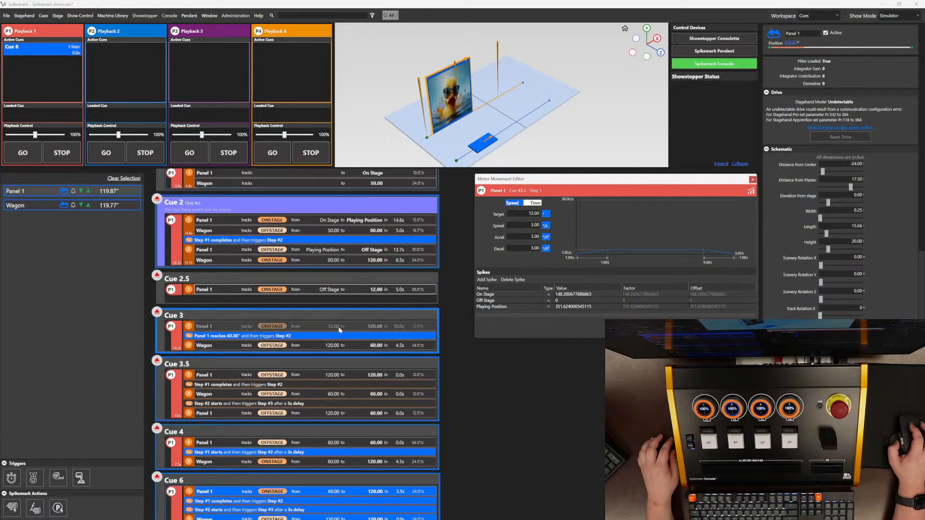
scroll(339, 328, up, 1)
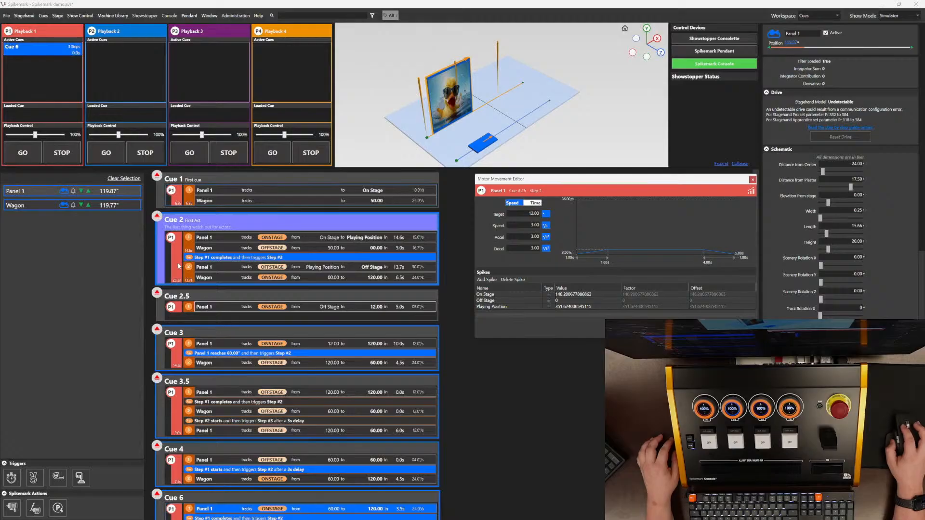
scroll(181, 280, down, 3)
scroll(193, 356, up, 3)
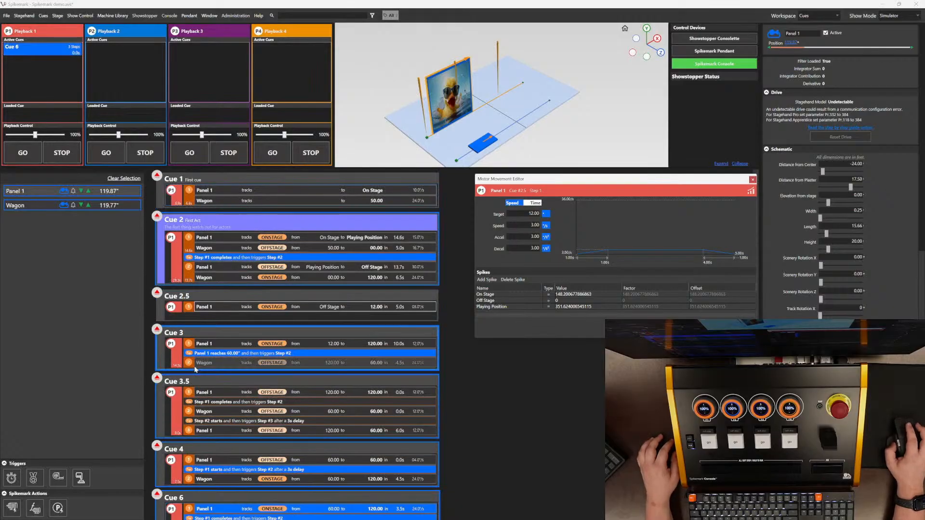
scroll(196, 369, down, 3)
scroll(198, 318, up, 3)
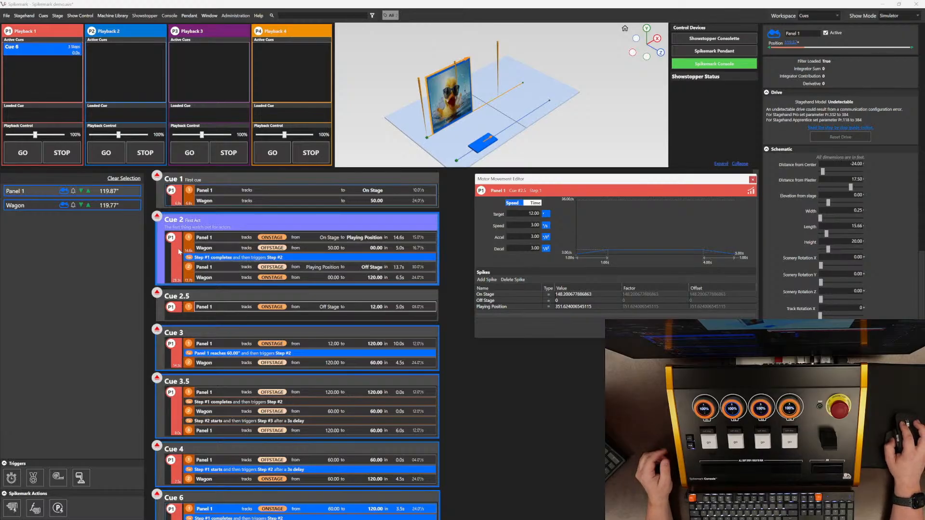
drag(179, 245, 179, 291)
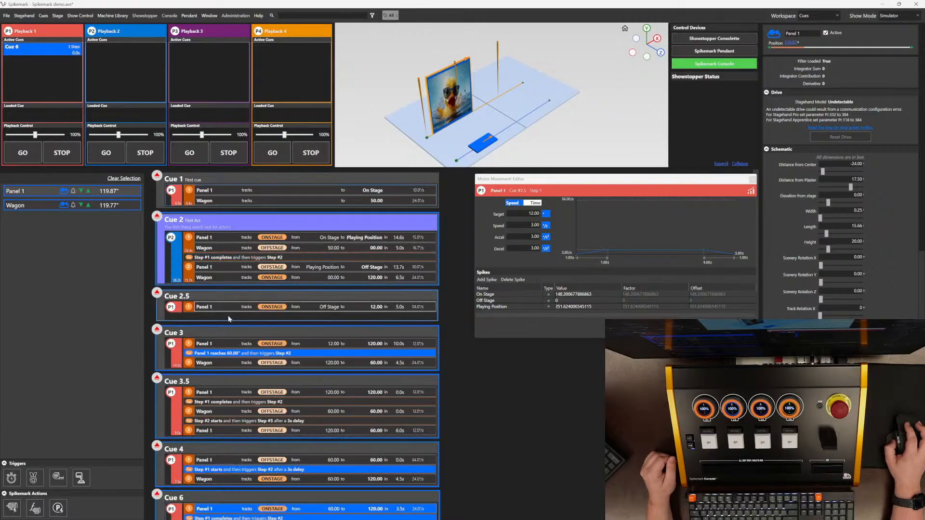
scroll(212, 275, down, 1)
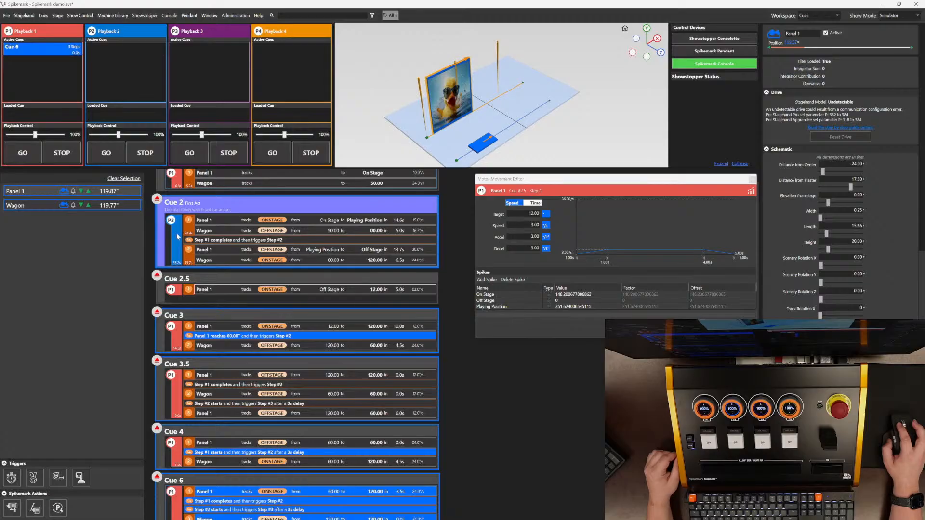
drag(177, 236, 178, 304)
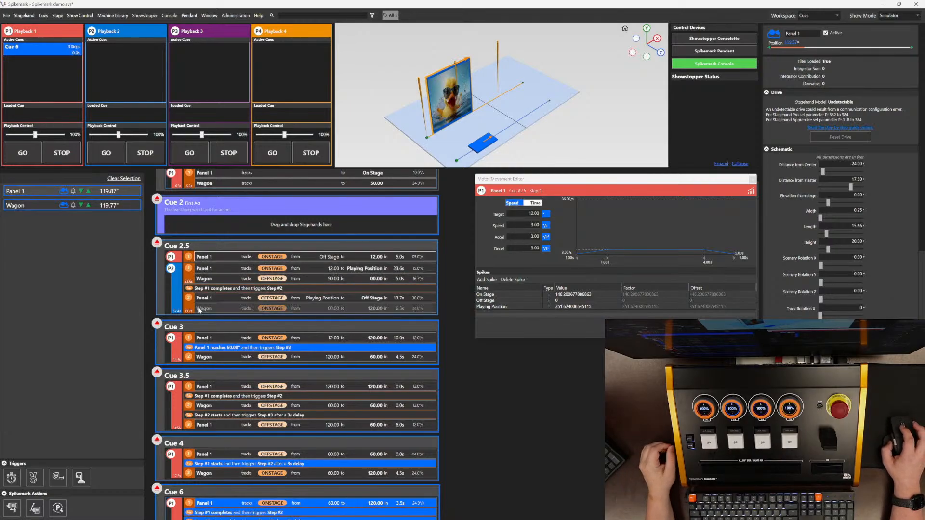
Step: Rearrange Cue 2.5's steps into separate P1, P2 and P3 playback groups
scroll(194, 306, down, 1)
scroll(192, 302, up, 3)
scroll(195, 291, down, 4)
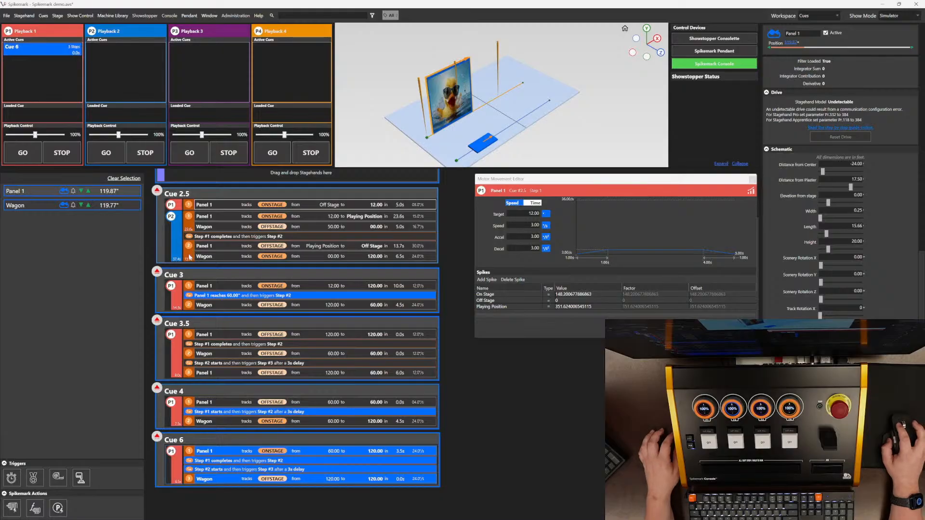
drag(190, 257, 194, 269)
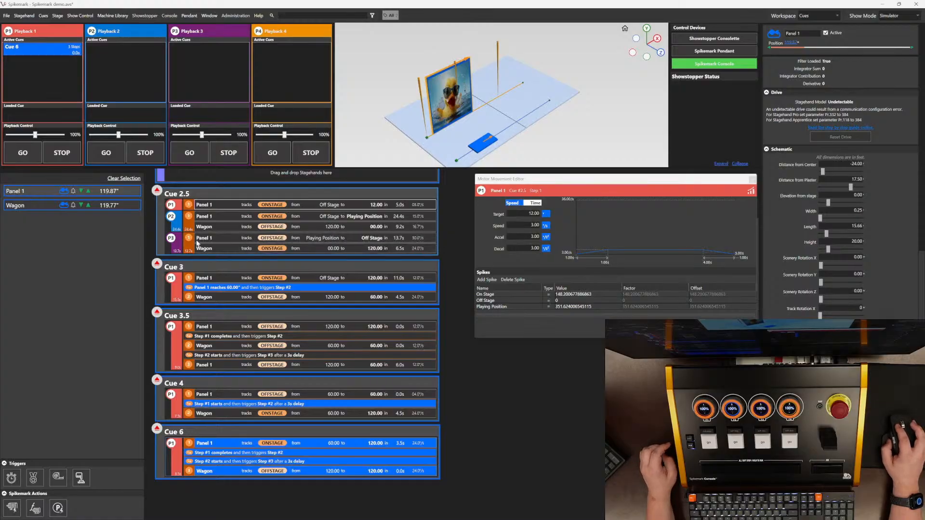
drag(197, 245, 322, 236)
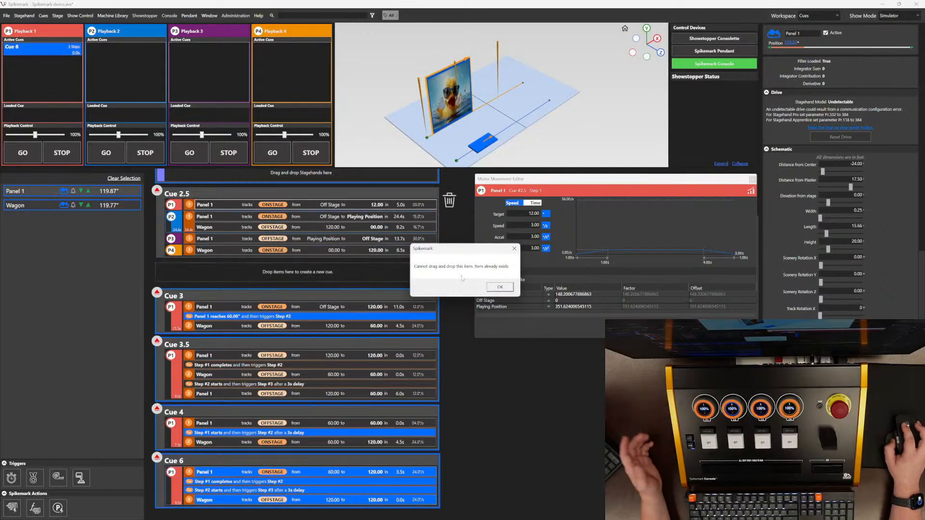
click(501, 288)
drag(219, 251, 221, 241)
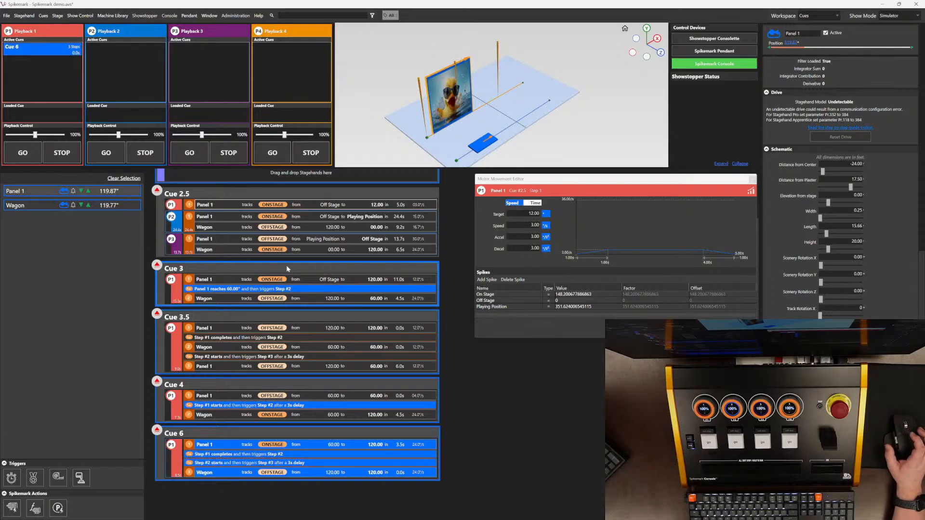
Step: Add a new empty Cue 7 after Cue 6
scroll(287, 274, down, 4)
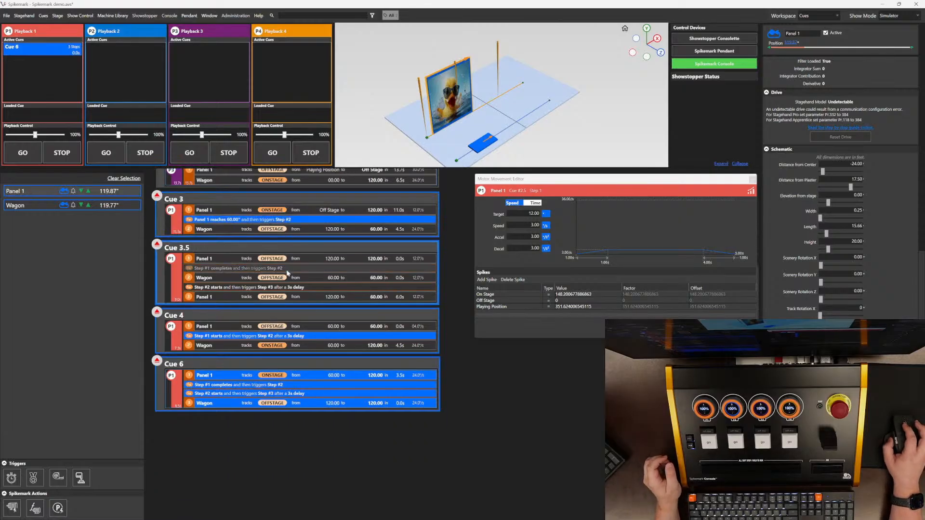
scroll(287, 273, up, 4)
scroll(355, 282, down, 5)
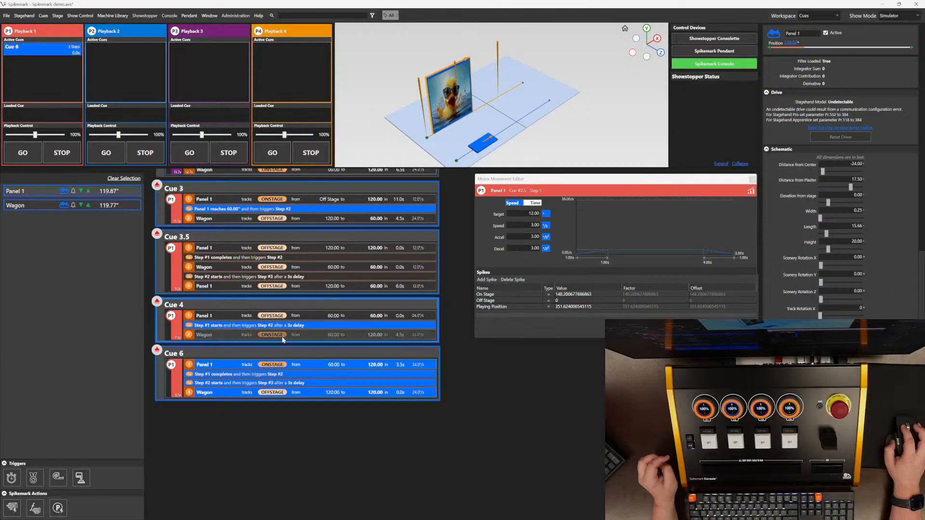
right_click(306, 418)
click(351, 420)
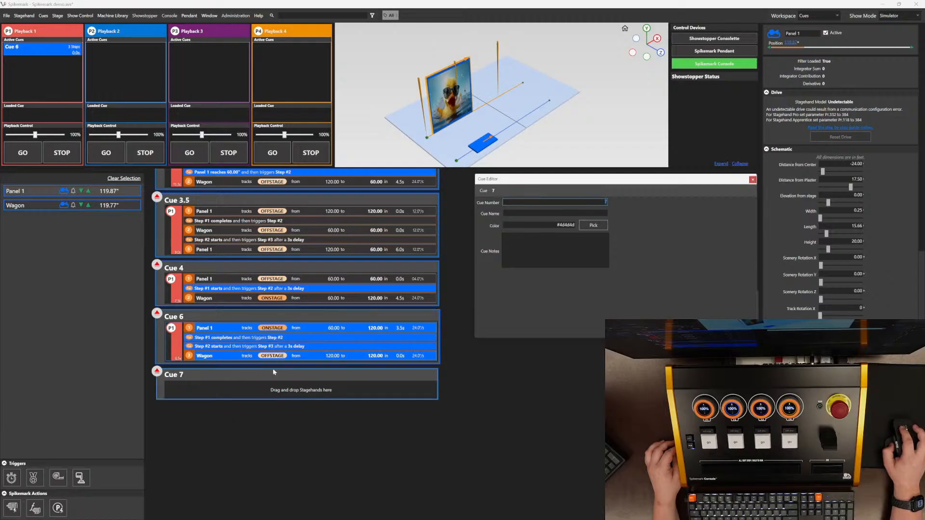
Step: Add the note "<bold>This is important</bold>" to Cue 7 in the Cue Editor
click(544, 249)
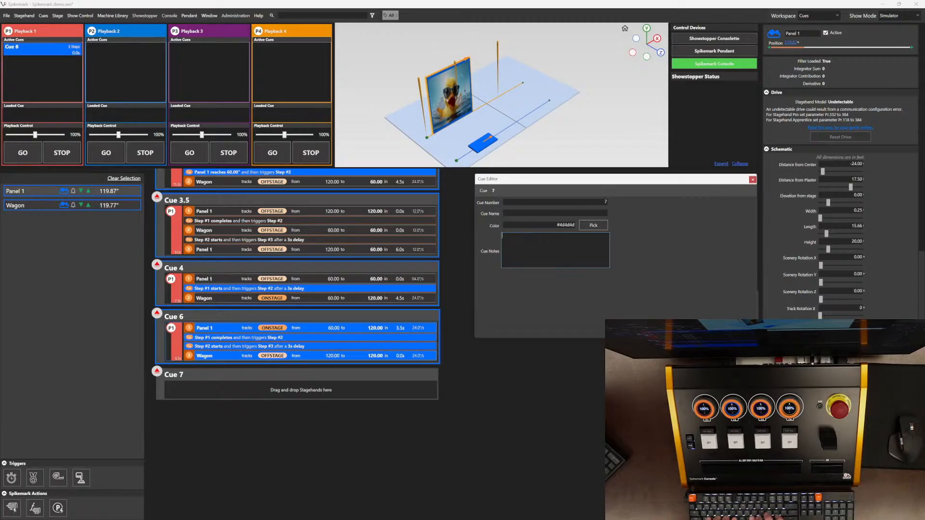
text(b)
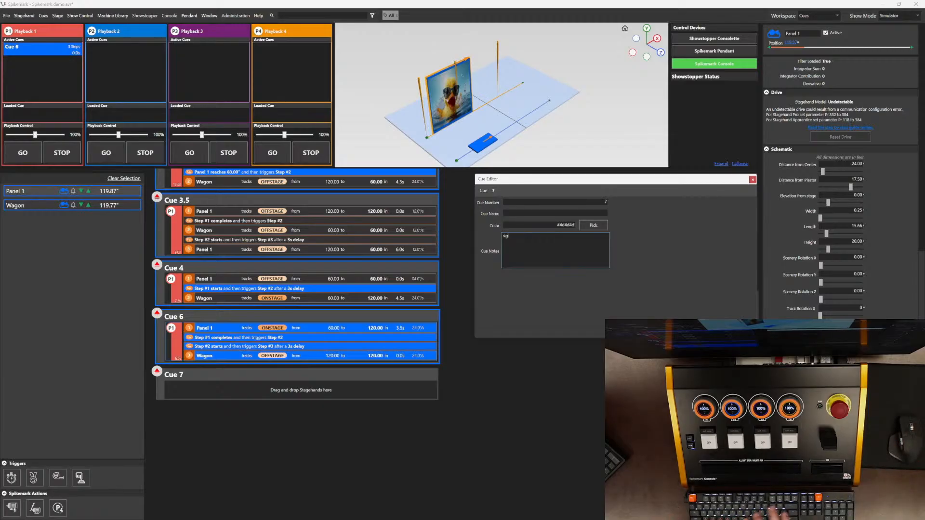
text(old>)
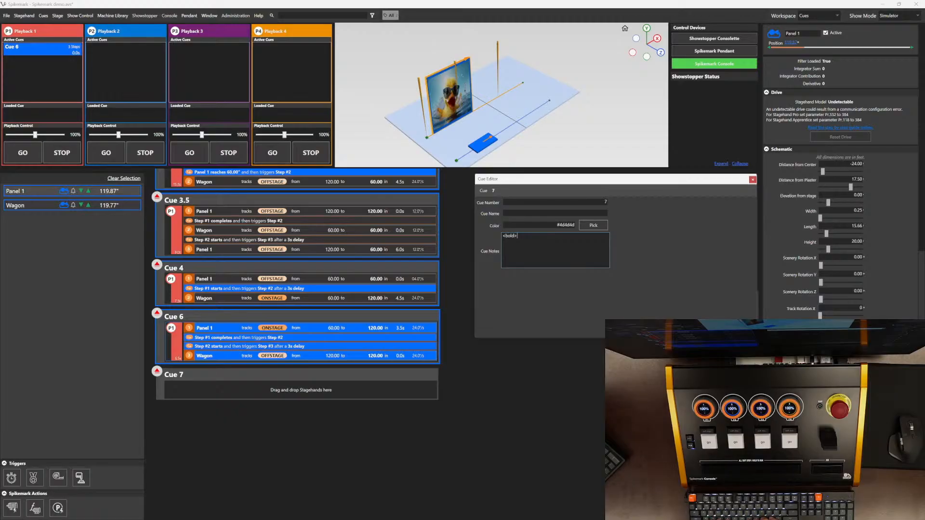
text(This is importan)
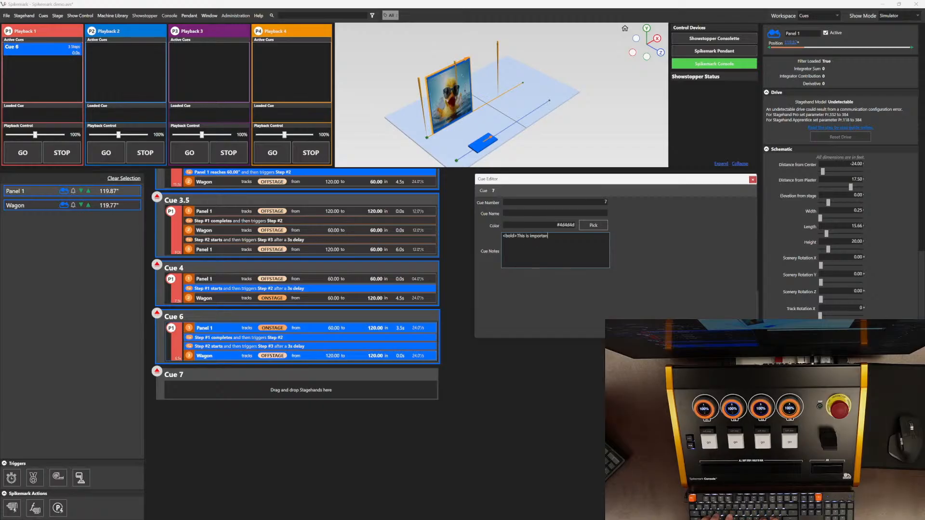
text(t</bold>)
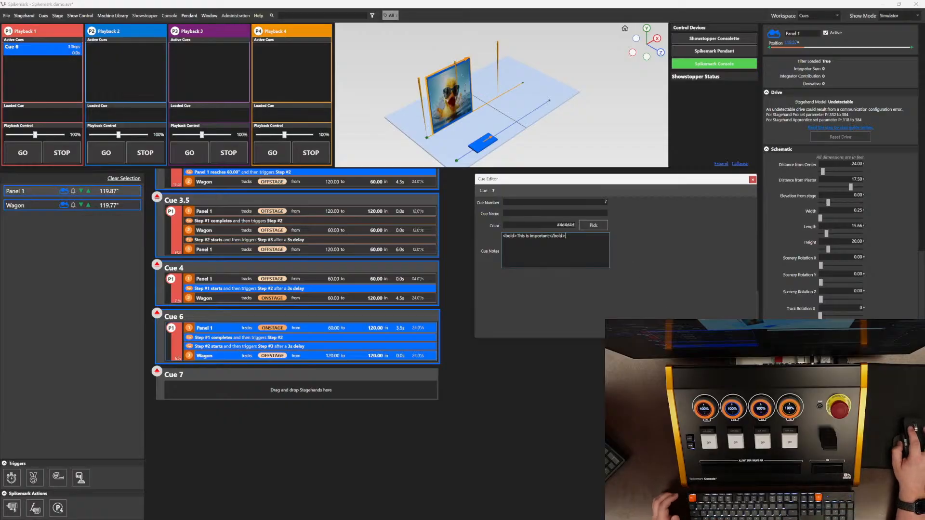
click(172, 372)
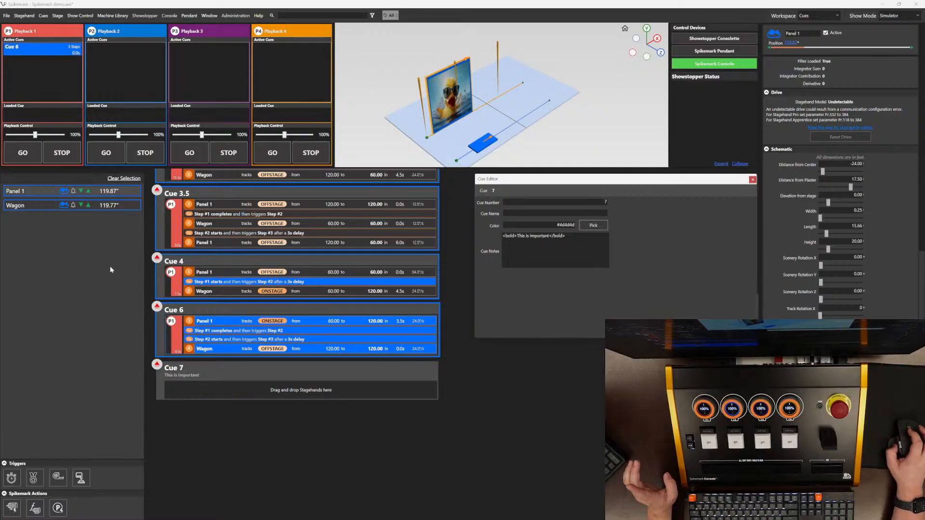
Step: Add the Panel 1 and Wagon stagehands to Cue 7
drag(100, 191, 226, 373)
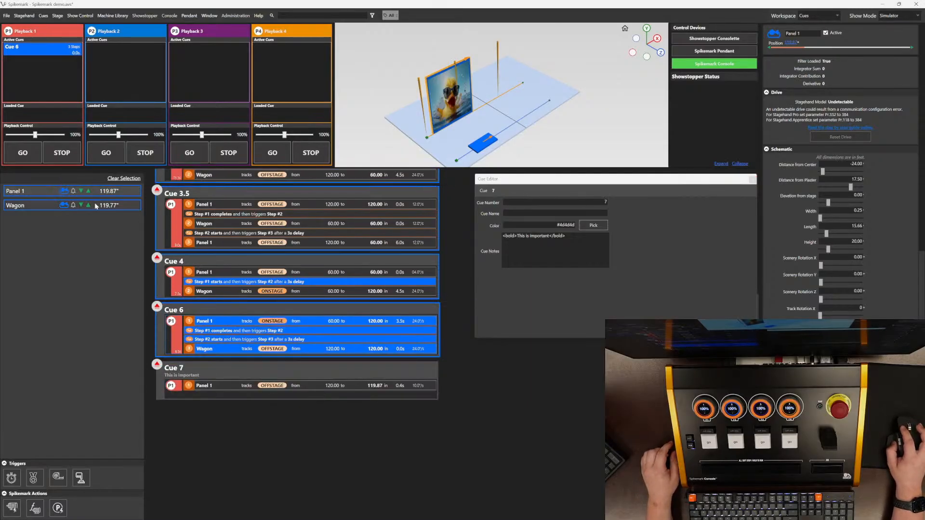
drag(95, 202, 297, 372)
Step: Set the Wagon move target in Cue 6 to 80
click(339, 346)
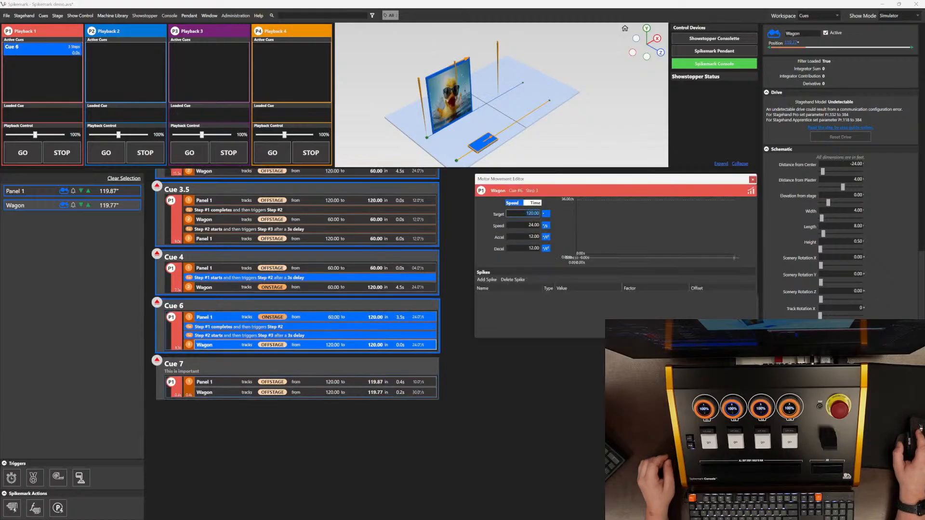
text(80)
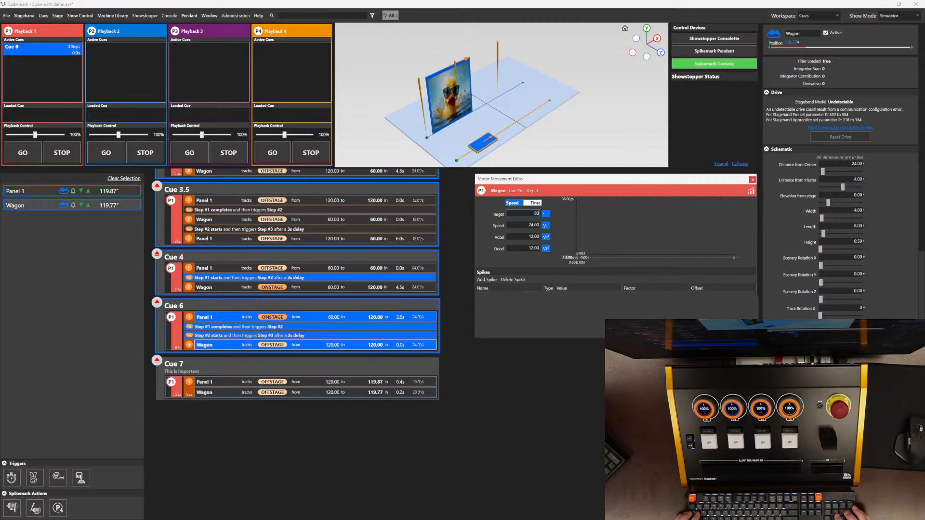
key(Tab)
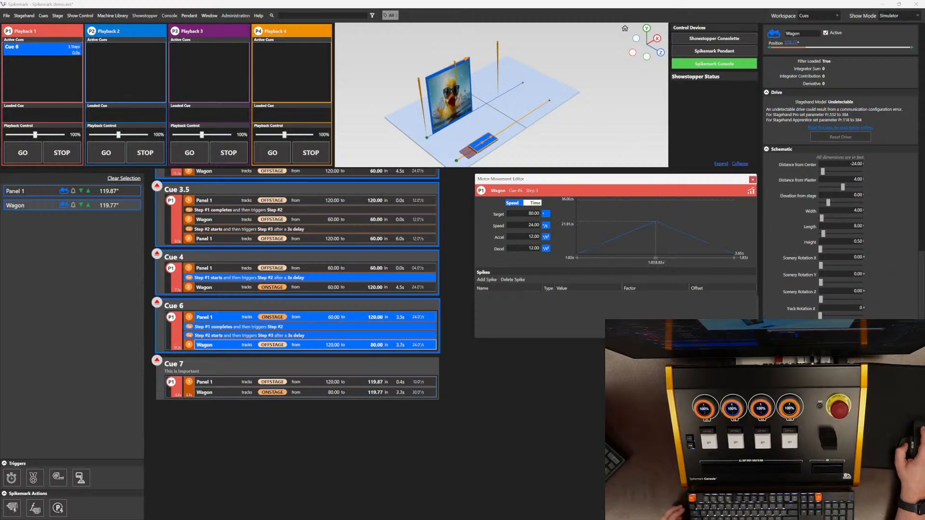
Step: Set Cue 7's Panel 1 target to 150 and its Wagon target to 20
click(398, 382)
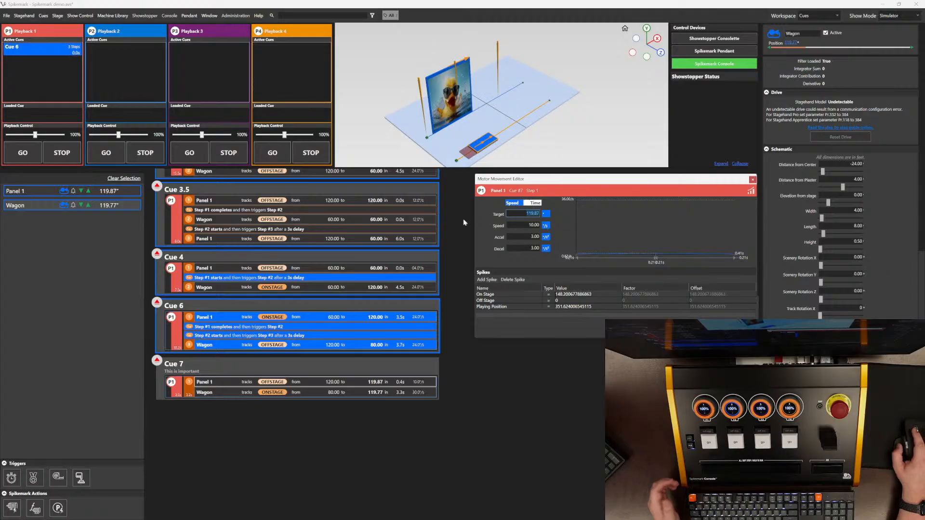
text(150)
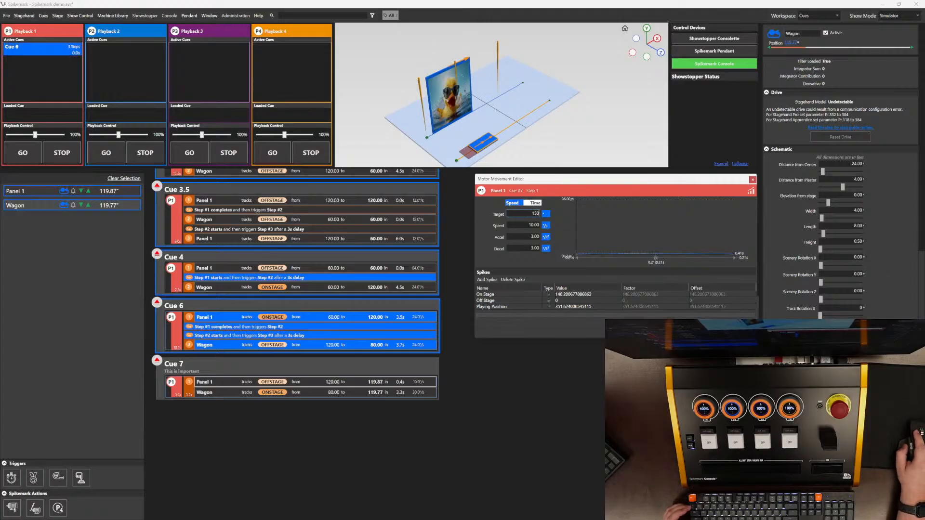
key(Tab)
click(369, 395)
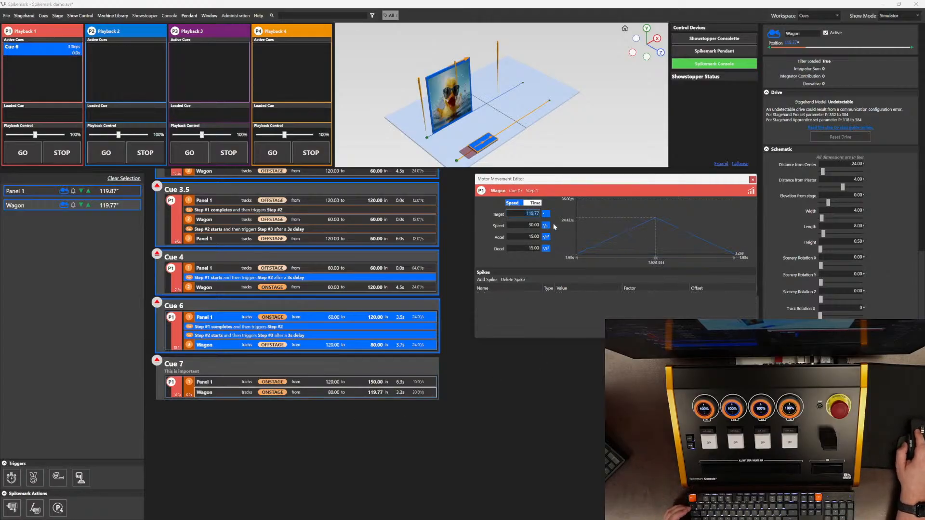
text(20)
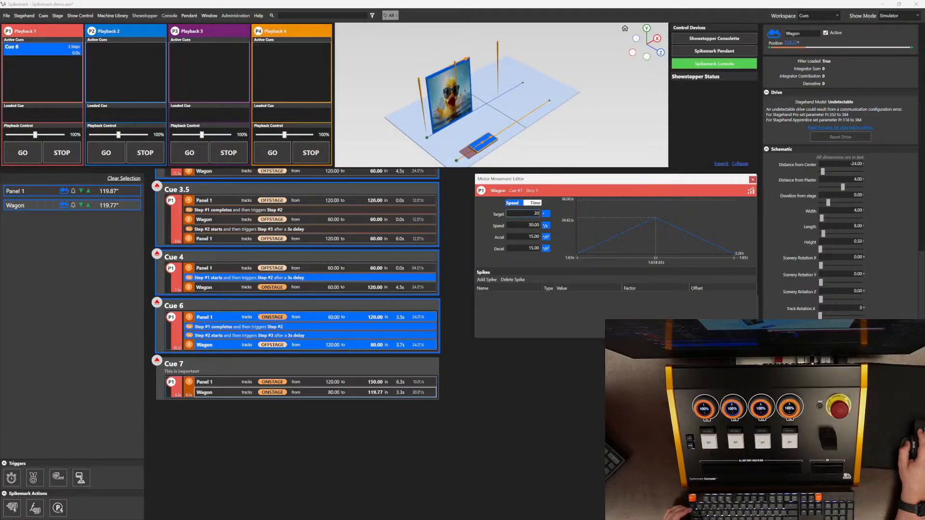
key(Tab)
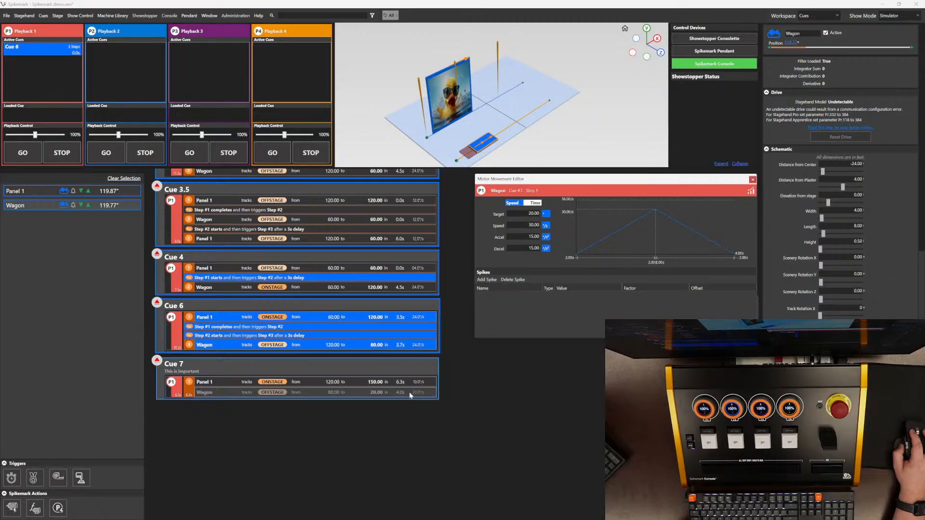
Step: Switch Cue 7's step to time mode with total time 8 s, accel time 2 s and decel time 2 s
click(189, 393)
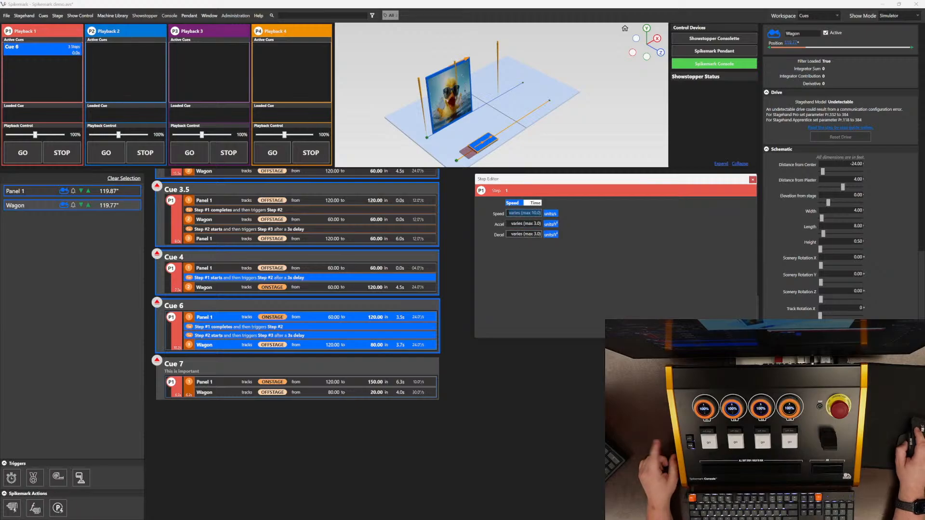
click(535, 203)
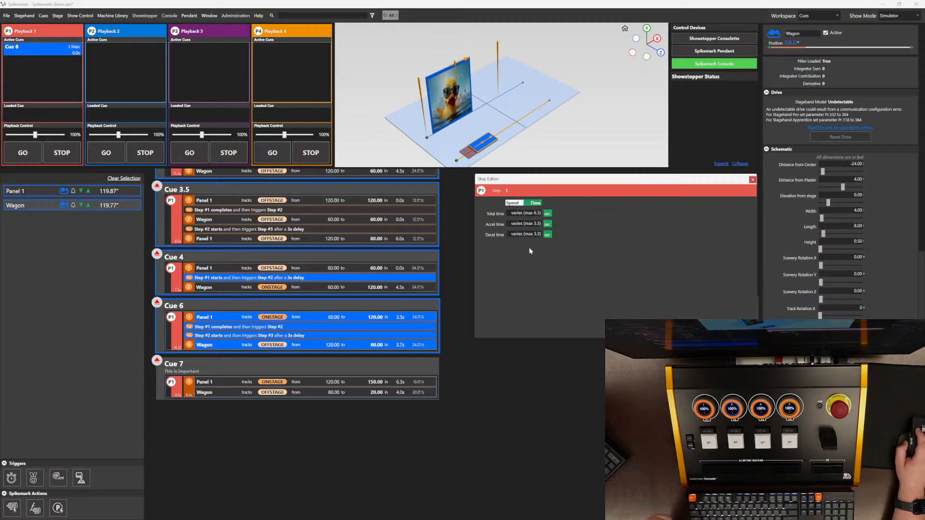
click(525, 213)
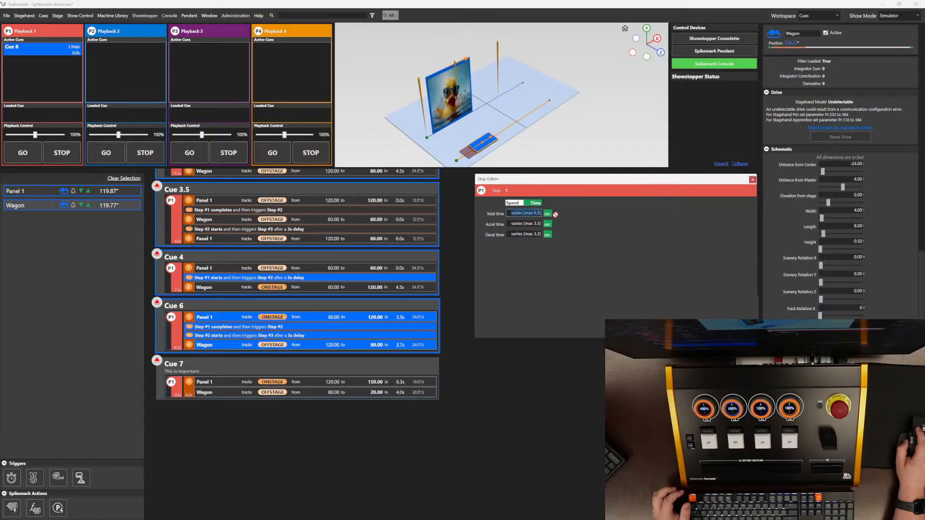
text(8)
key(Tab)
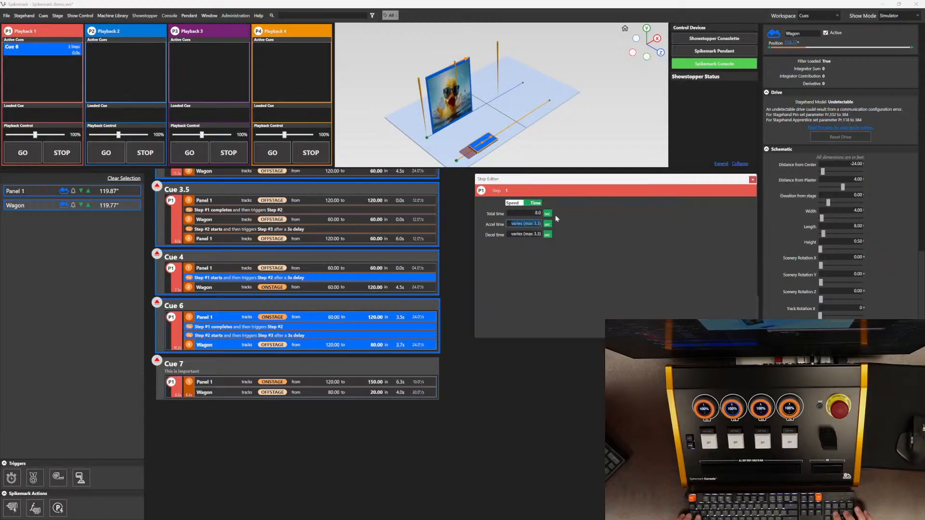
text(2)
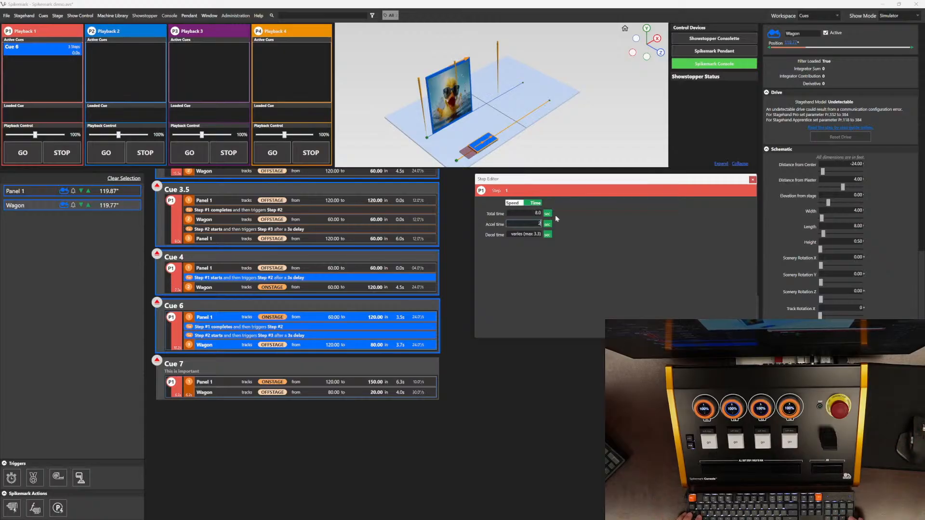
key(Tab)
text(2)
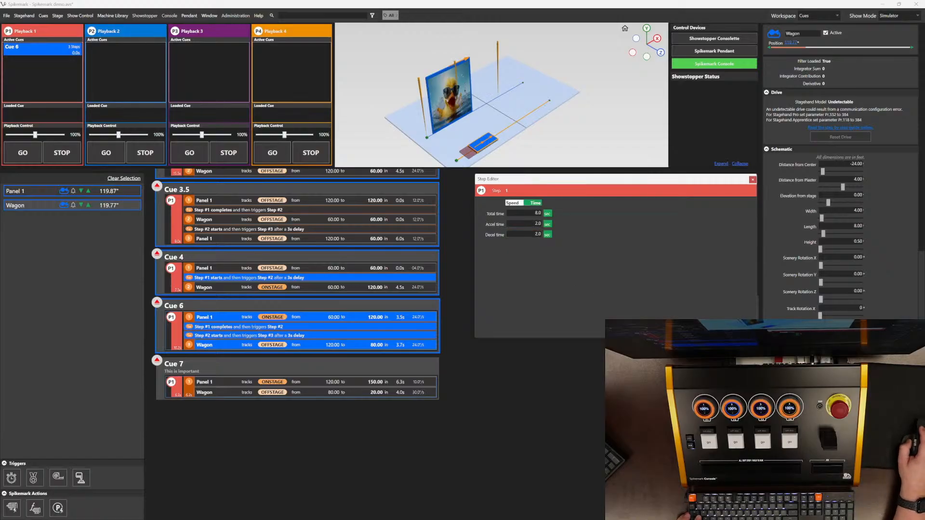
click(414, 392)
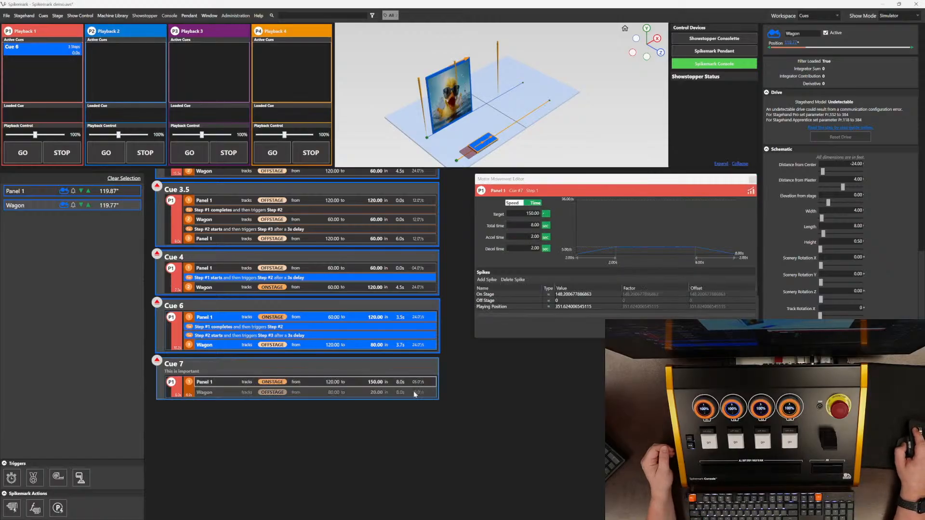
Step: Switch Cue 7's Panel 1 move back to speed mode and set its target with the expression 6*12
click(418, 382)
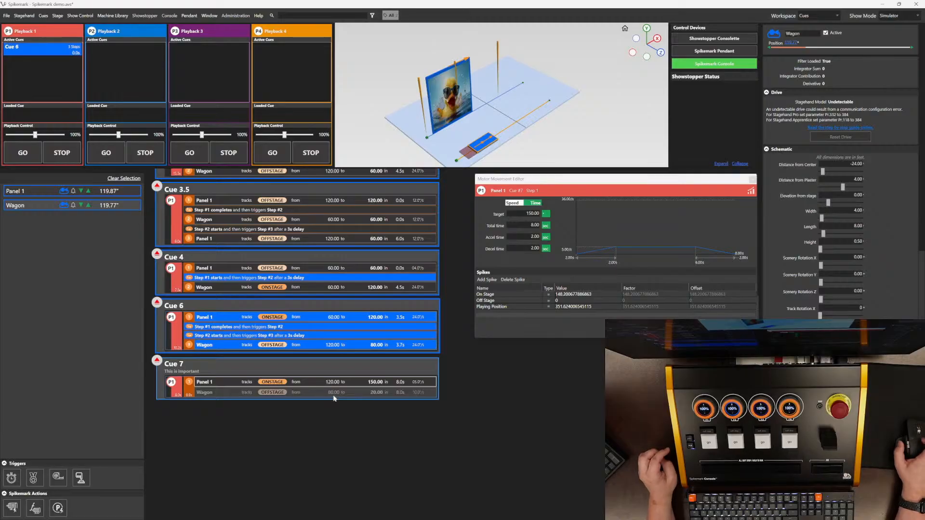
scroll(269, 398, up, 1)
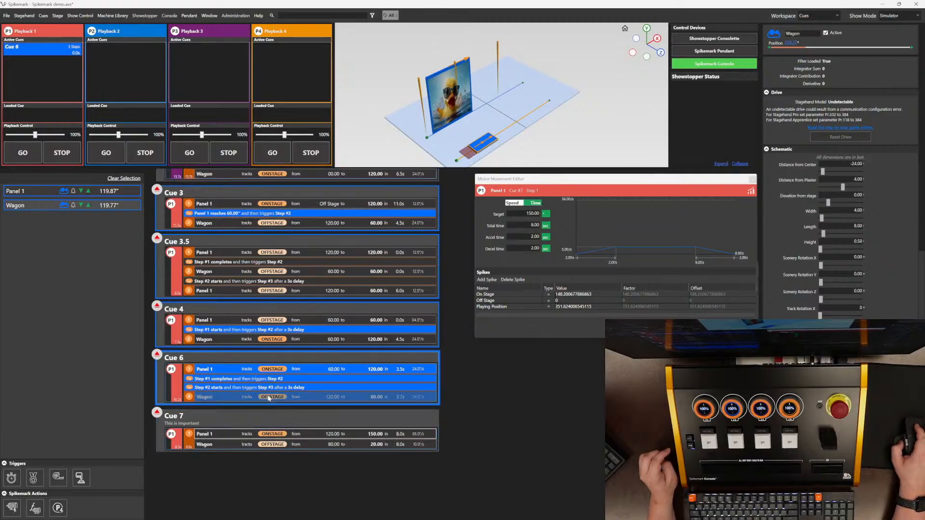
scroll(269, 398, down, 1)
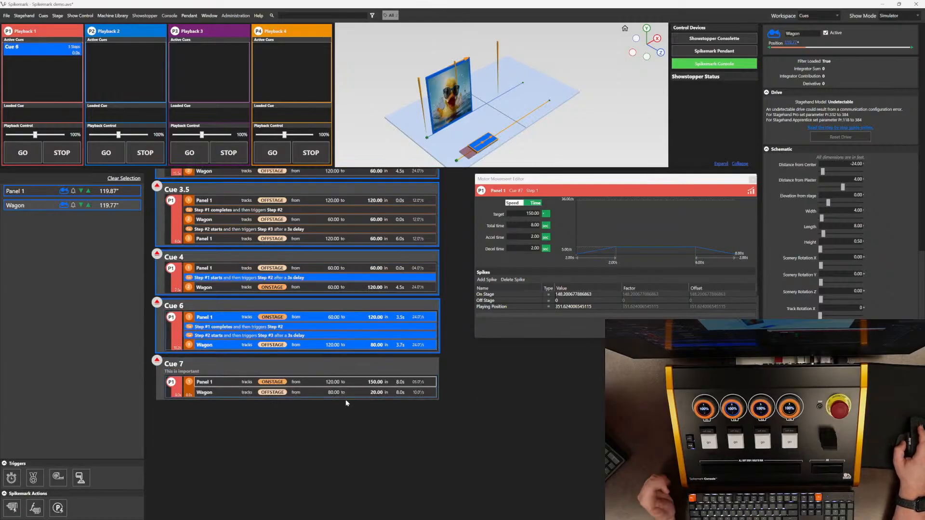
click(513, 204)
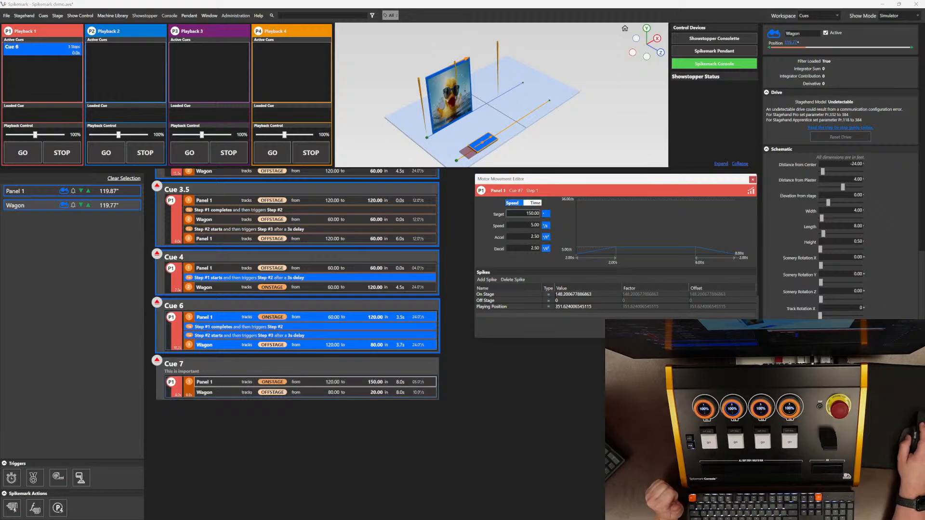
click(537, 213)
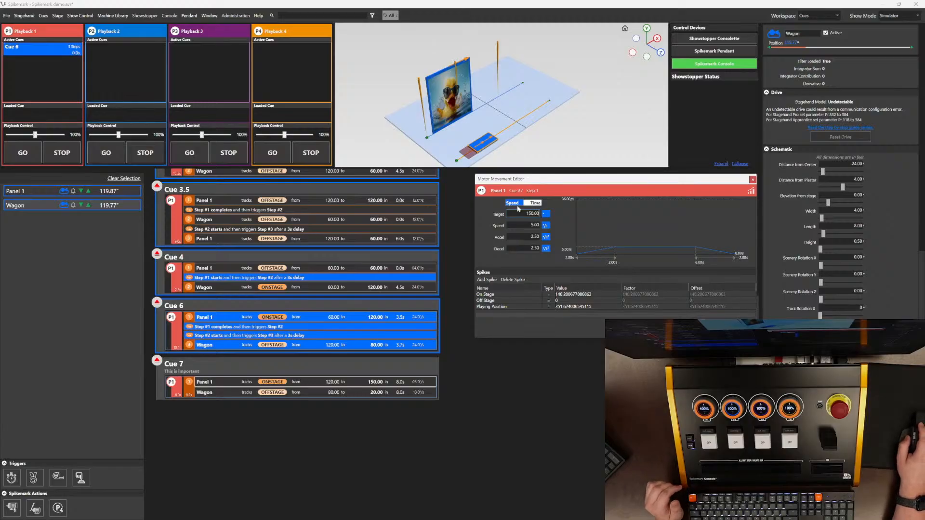
double_click(536, 214)
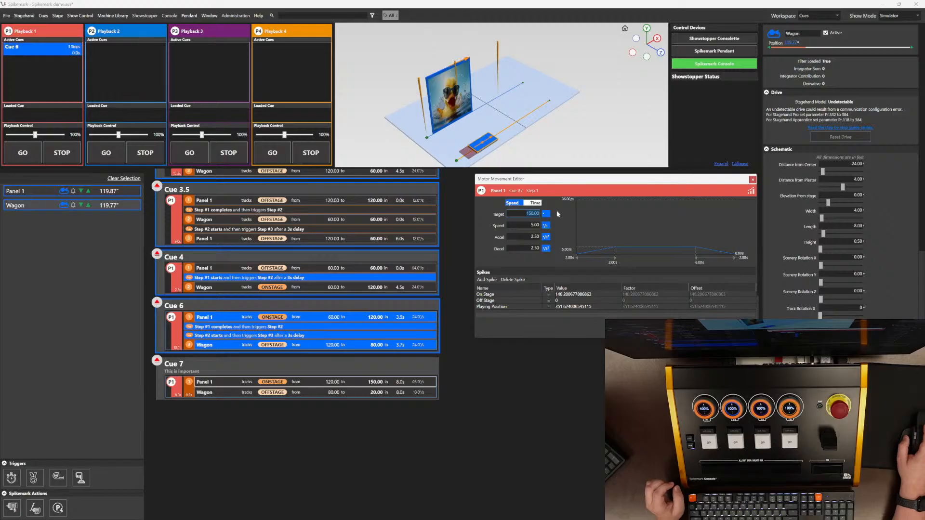
text(6*12)
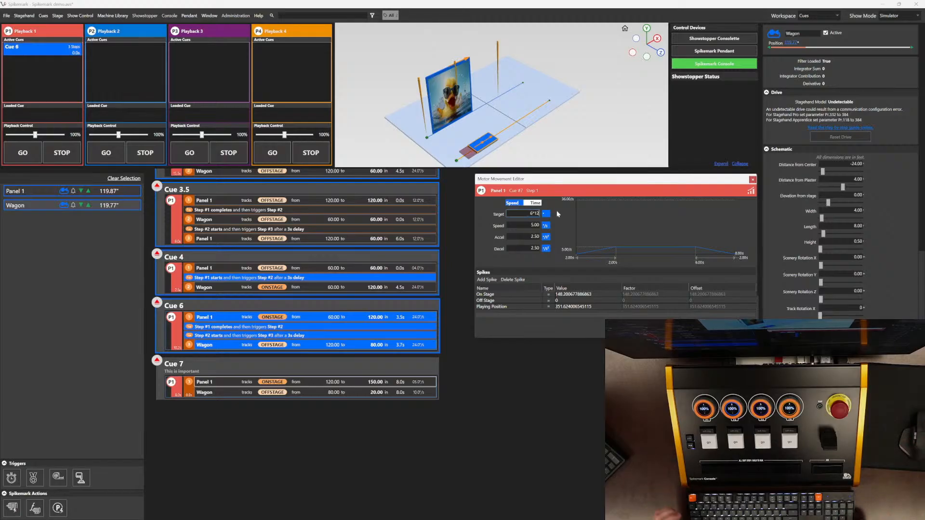
key(Tab)
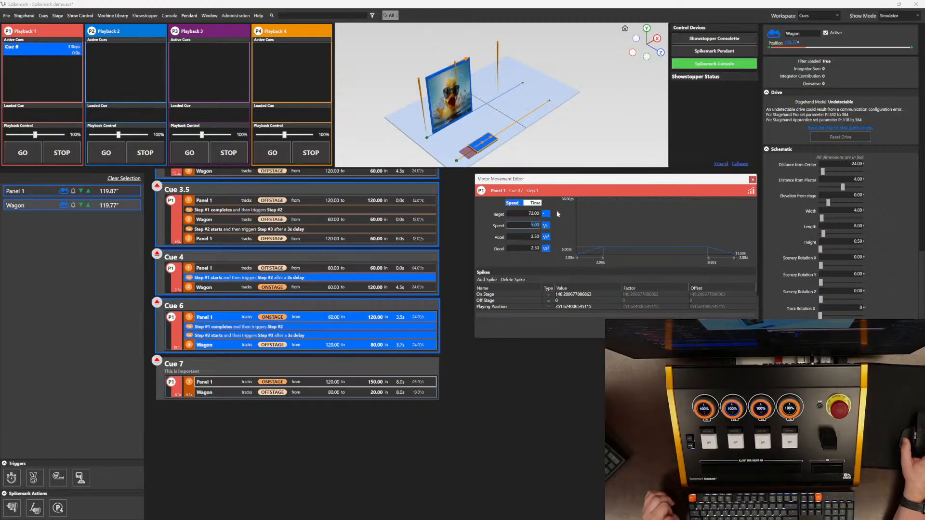
Step: Set Panel 1's Cue 7 target to 75 by appending +3 to the current value
double_click(540, 215)
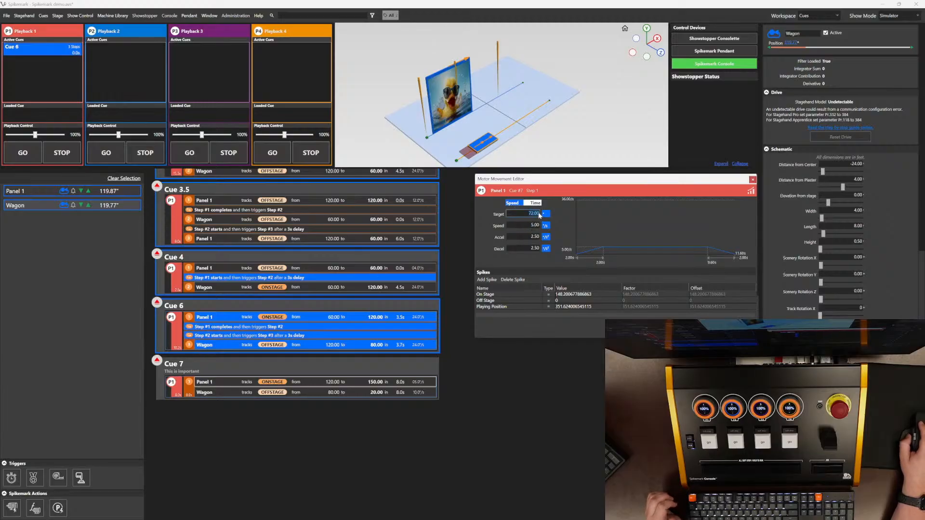
click(540, 215)
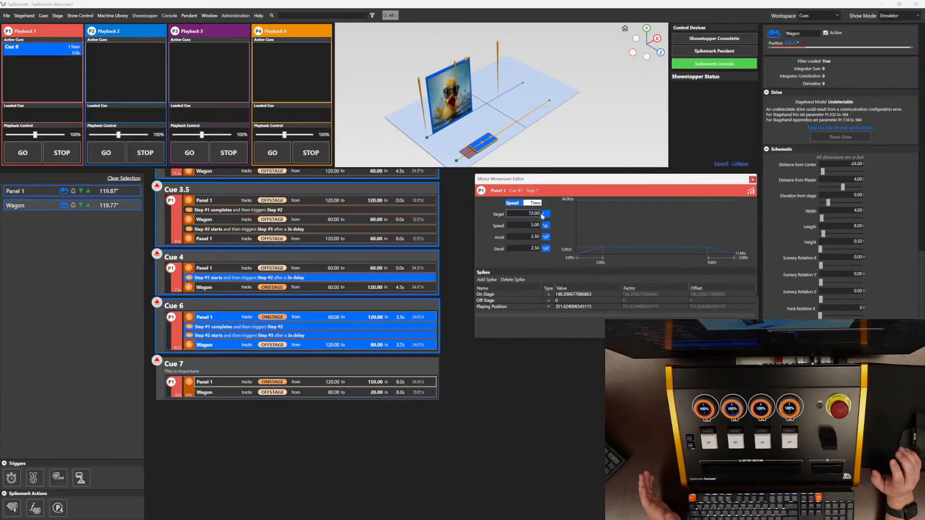
text(+3)
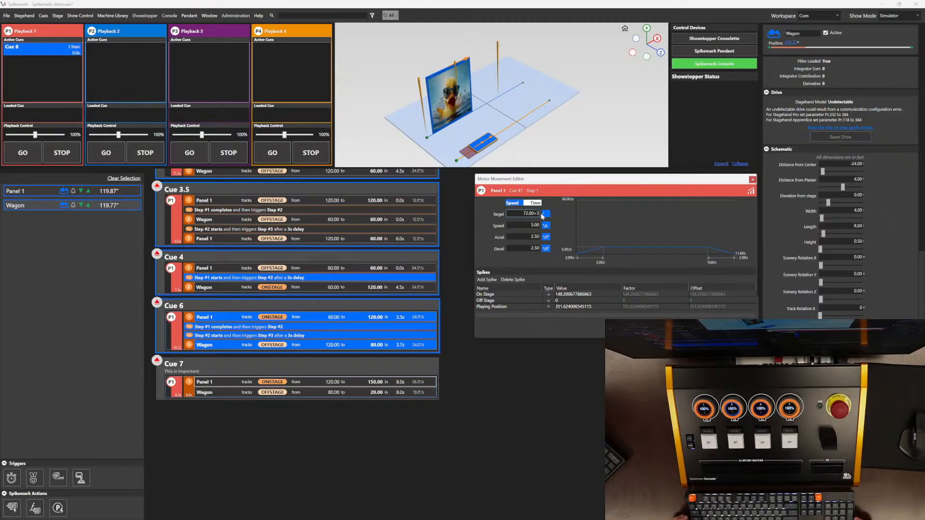
key(Tab)
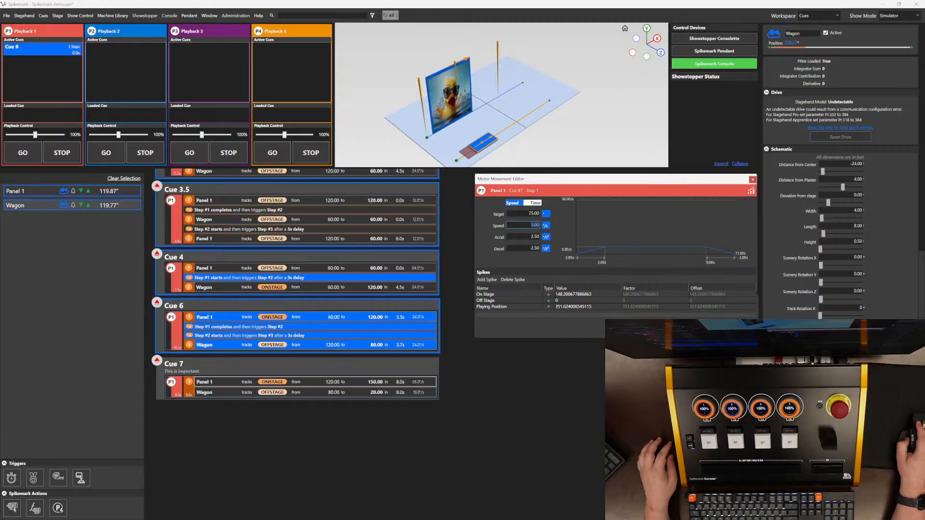
click(463, 466)
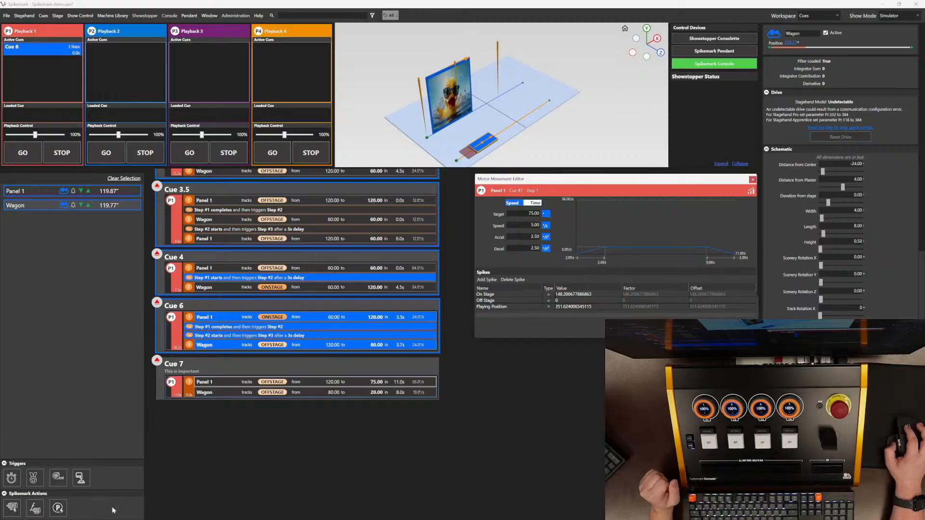
Step: Add Cue 8 with a motor property action that sets Panel 1's Scenery Length to 10
right_click(237, 441)
click(265, 442)
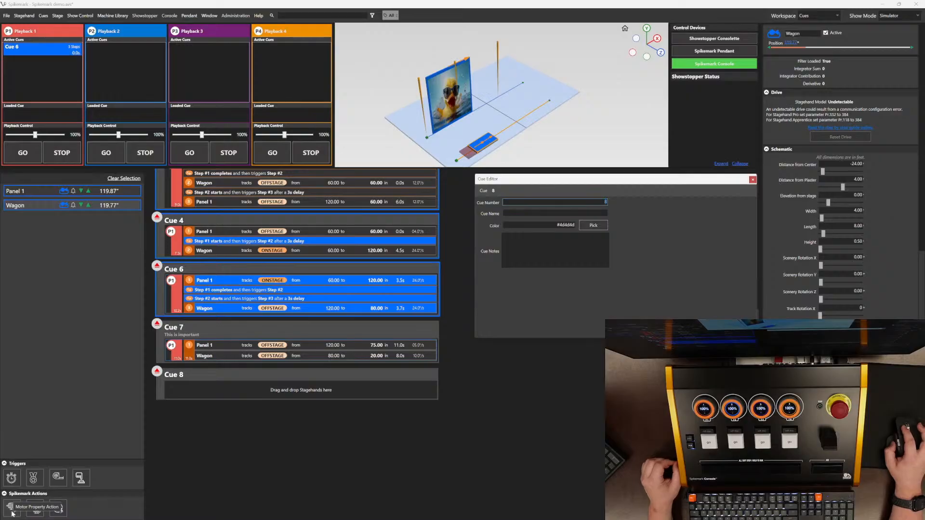
drag(12, 514, 245, 373)
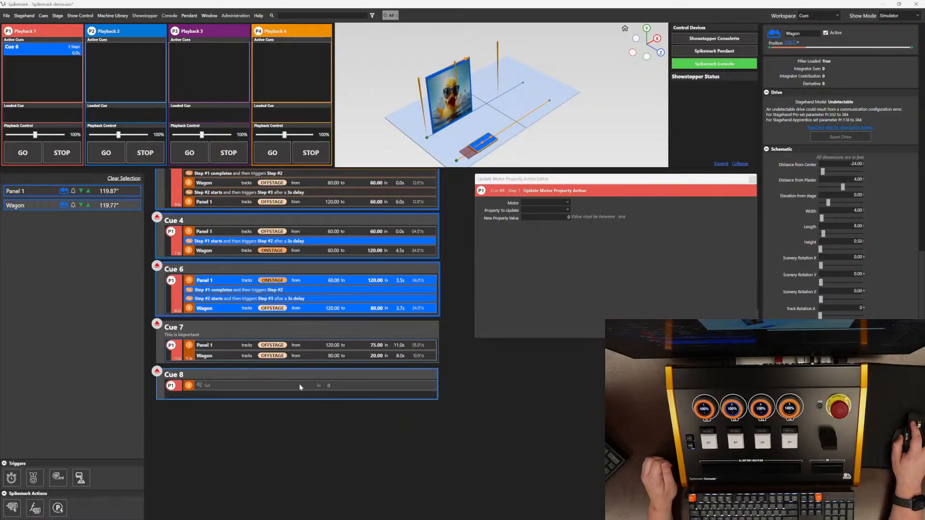
click(568, 203)
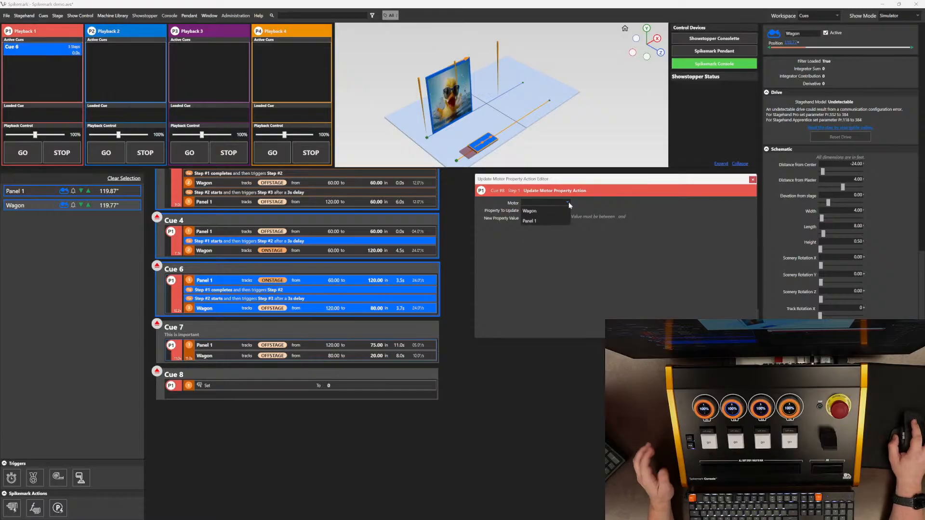
click(549, 220)
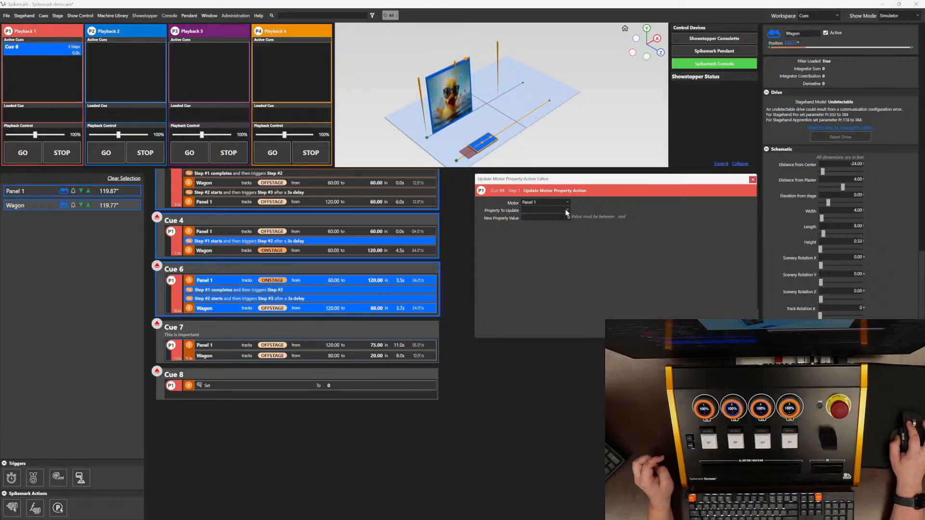
click(566, 211)
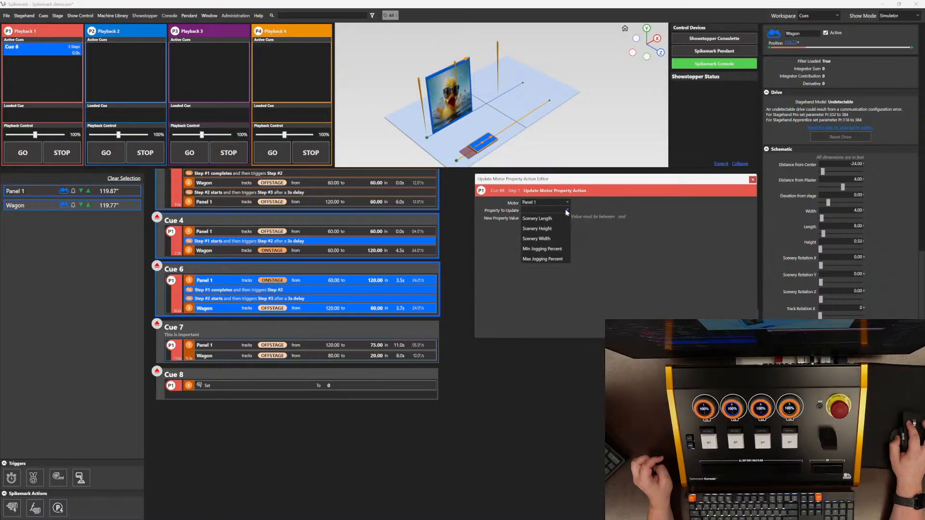
click(549, 219)
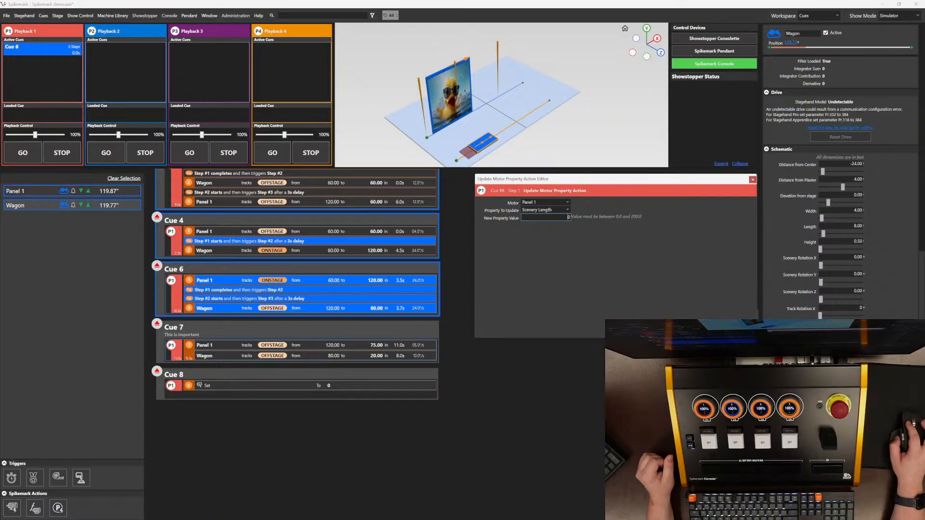
text(1)
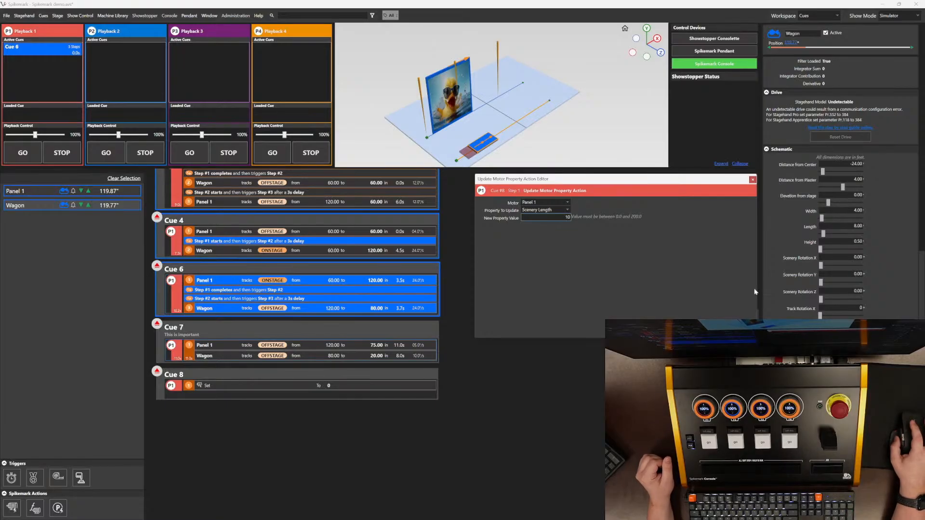
key(Return)
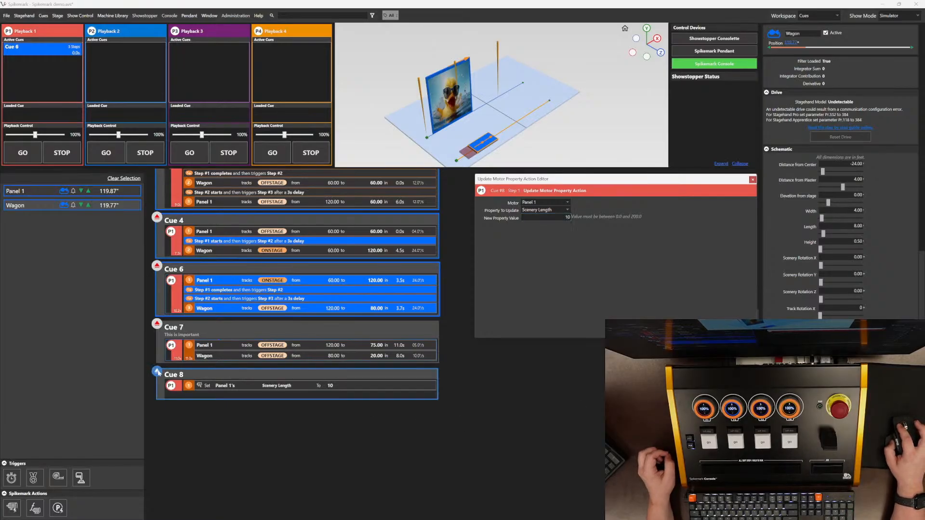
Step: Run Cue 8 from Playback 1
click(23, 152)
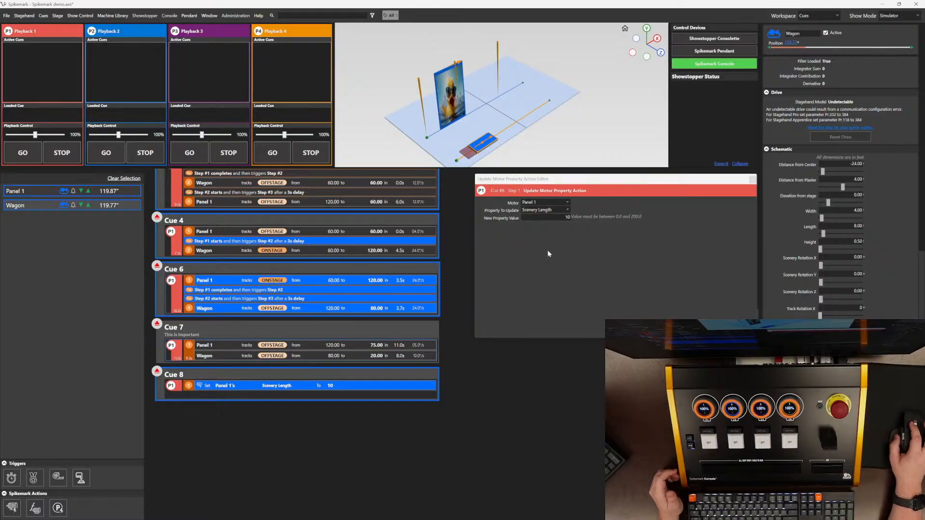
click(569, 211)
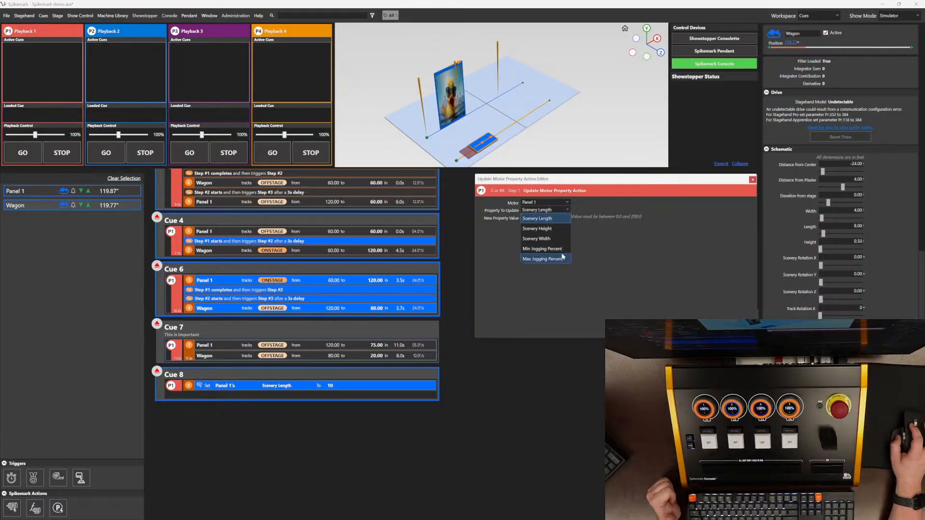
click(738, 294)
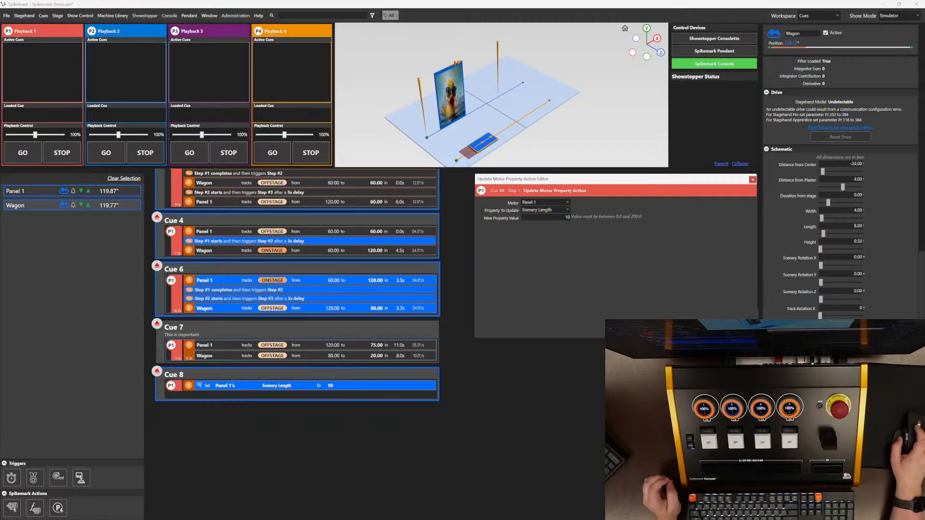
Step: Add Cue 9 with a motor method action that executes Deactivate on Panel 1
right_click(368, 428)
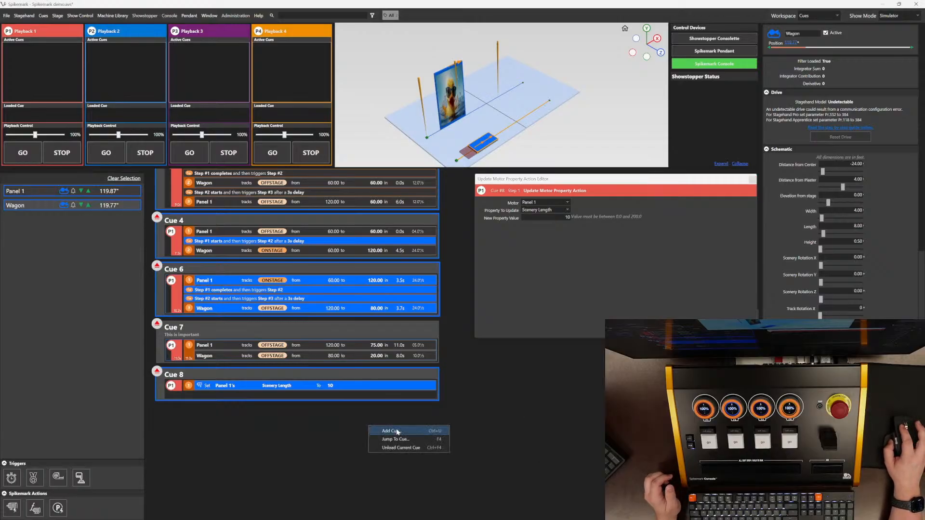
click(401, 434)
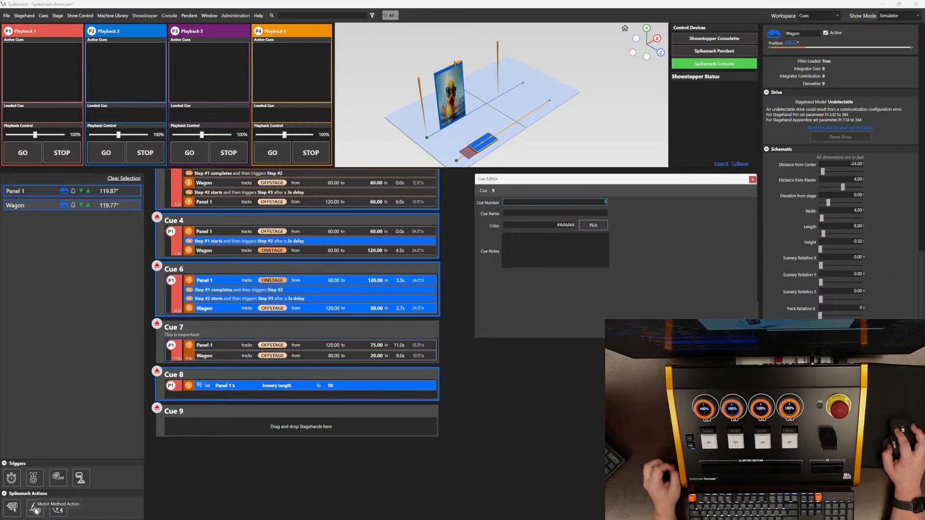
drag(36, 510, 255, 430)
click(337, 419)
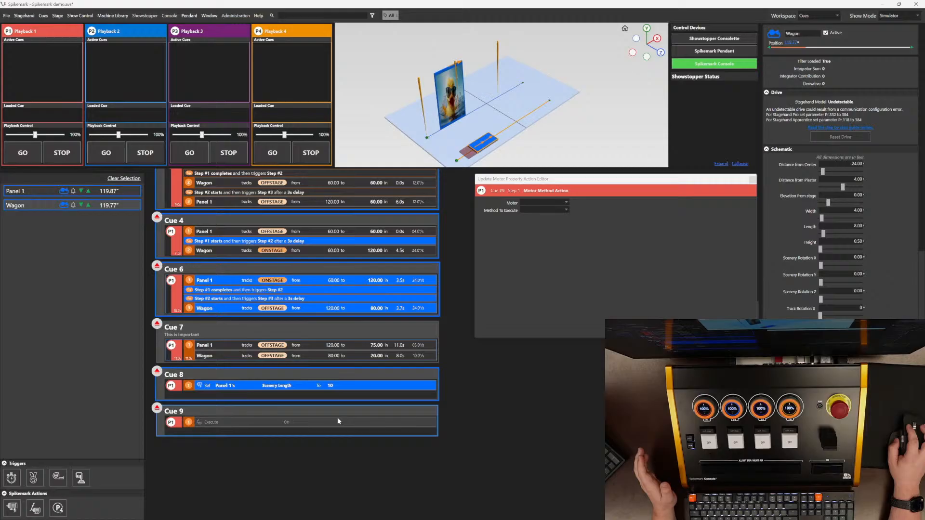
click(567, 202)
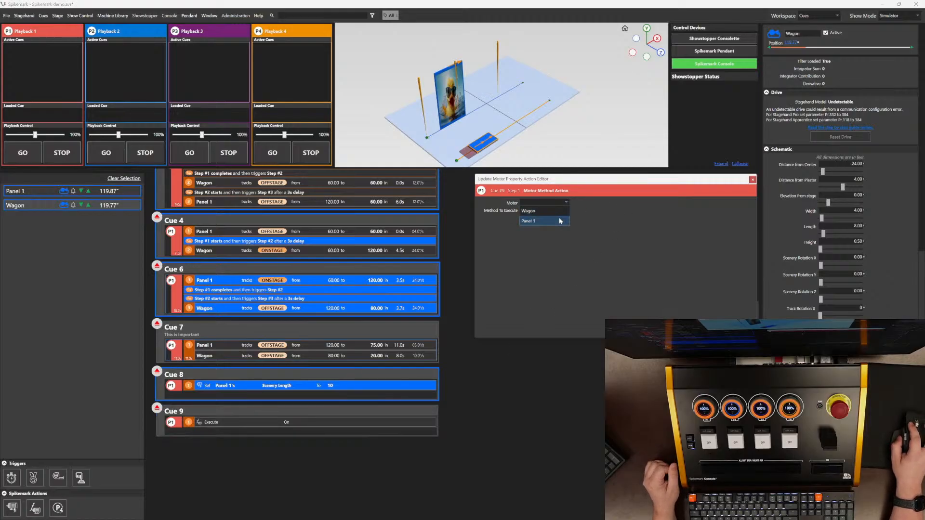
click(560, 222)
click(562, 209)
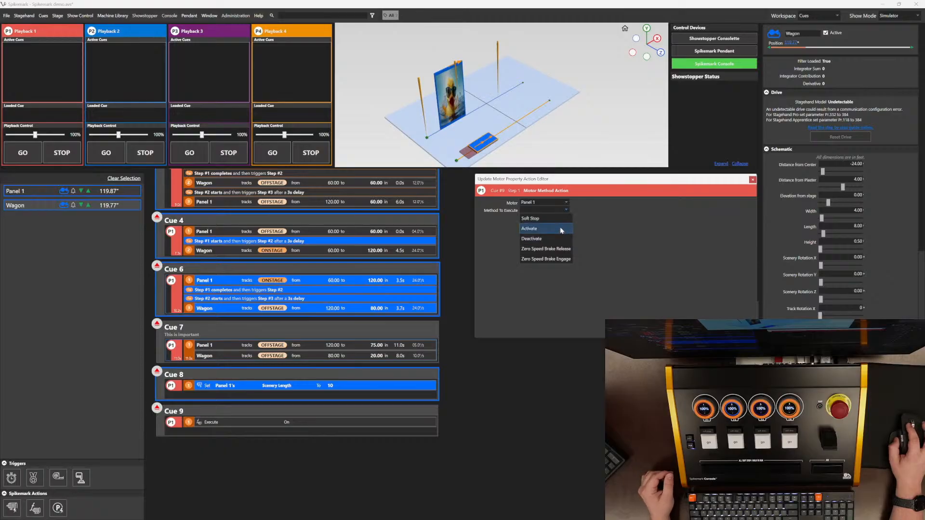
click(559, 239)
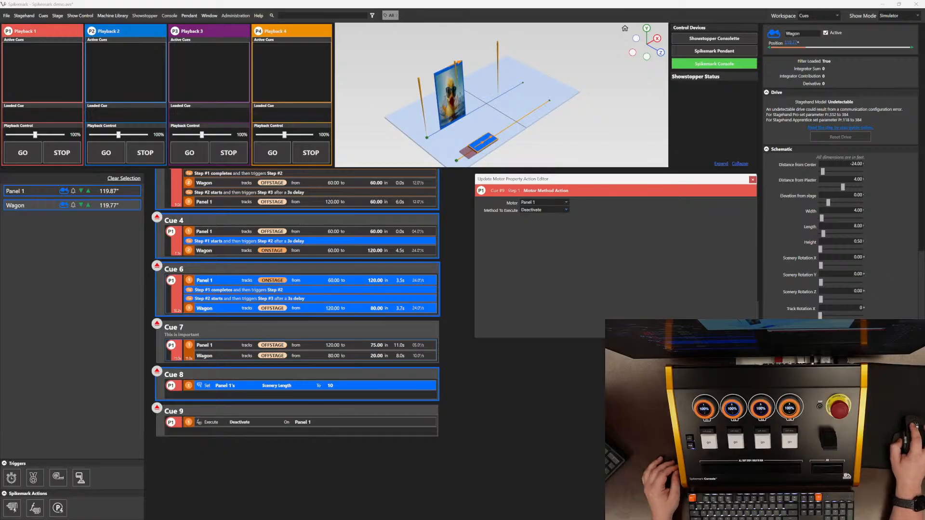
Step: Load and run Cue 9 on Playback 1, then set Panel 1 back to active
click(157, 407)
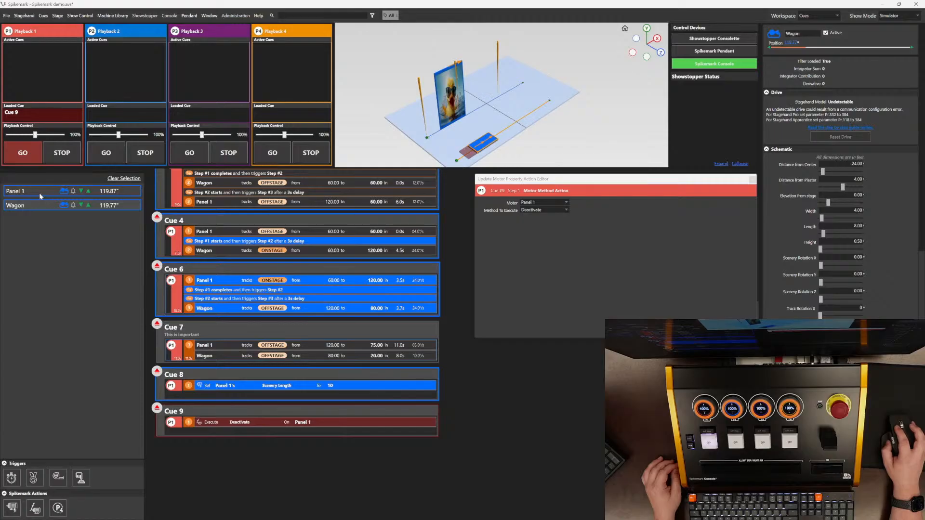
click(31, 153)
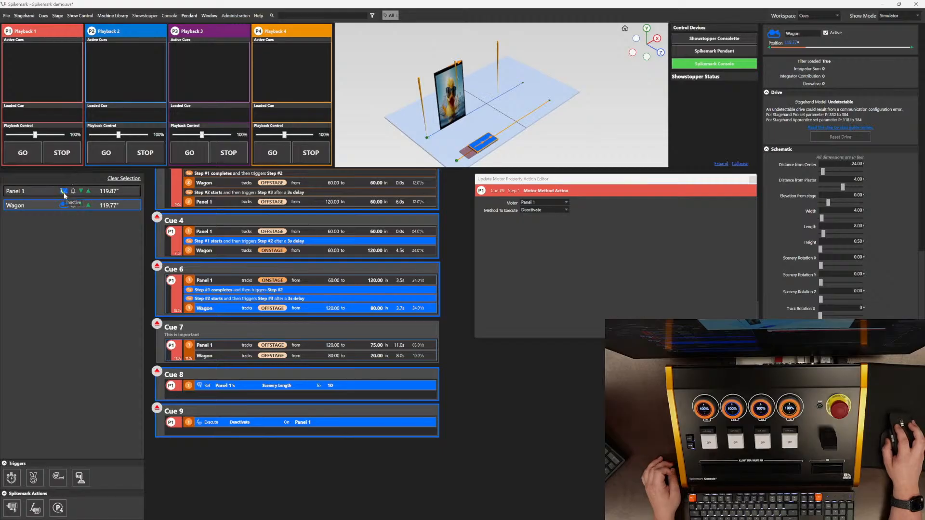
click(38, 191)
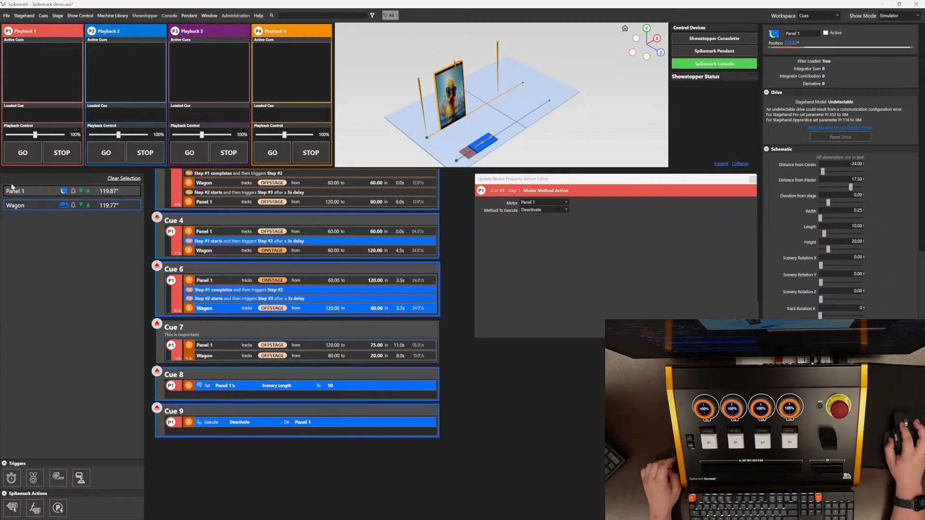
click(827, 33)
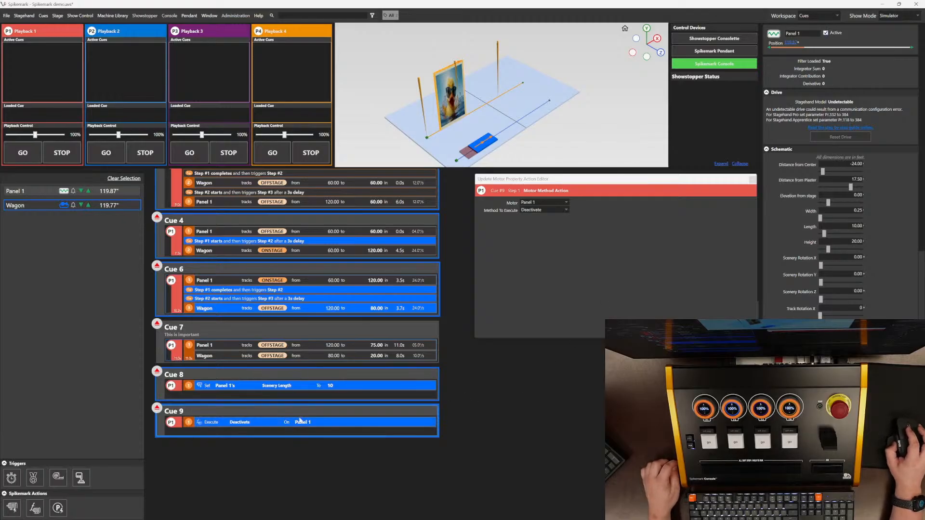
Step: Add Cue 10 with a playback property action setting Playback 2's Speed to 50, then load and run it on Playback 1
right_click(256, 456)
click(277, 458)
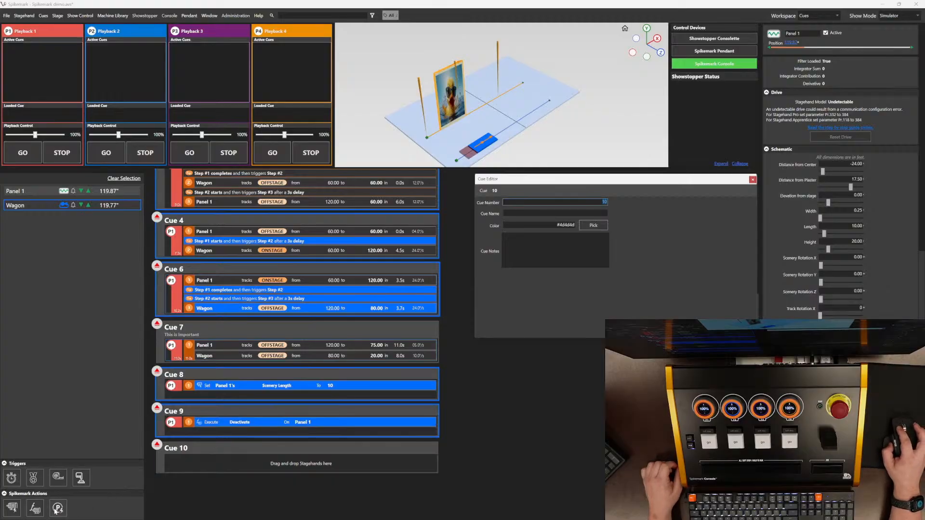
drag(58, 508, 194, 460)
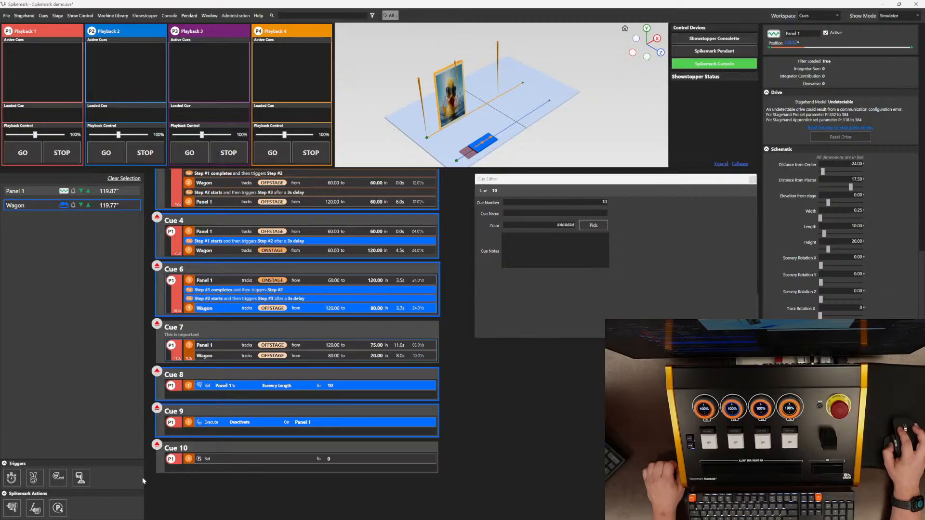
click(230, 460)
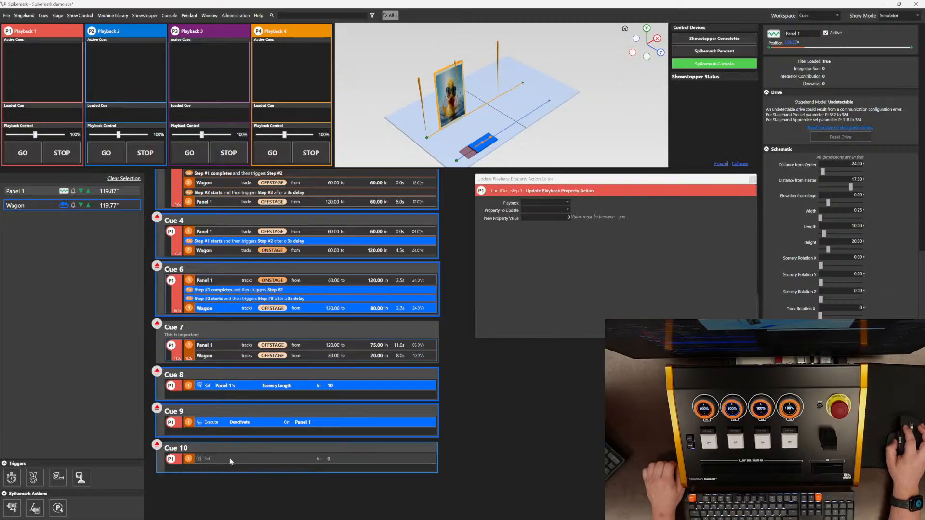
click(568, 203)
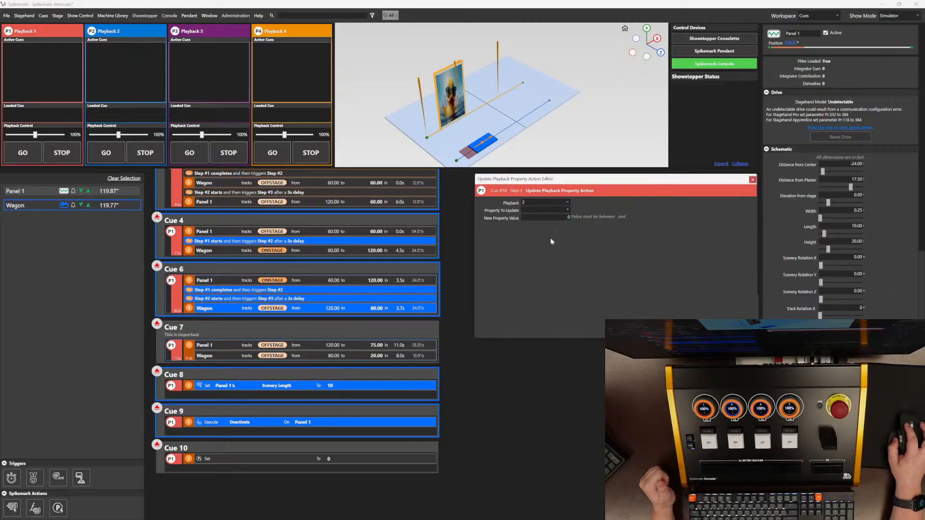
click(542, 212)
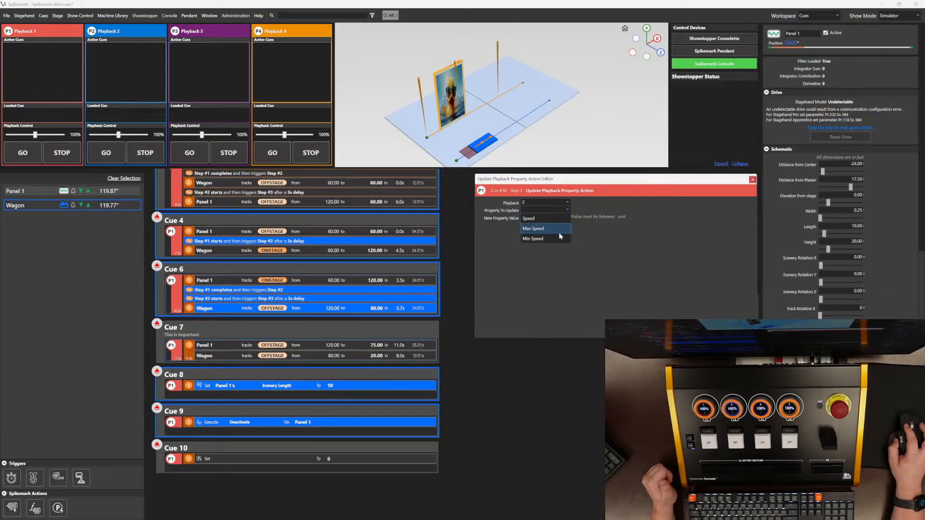
click(561, 221)
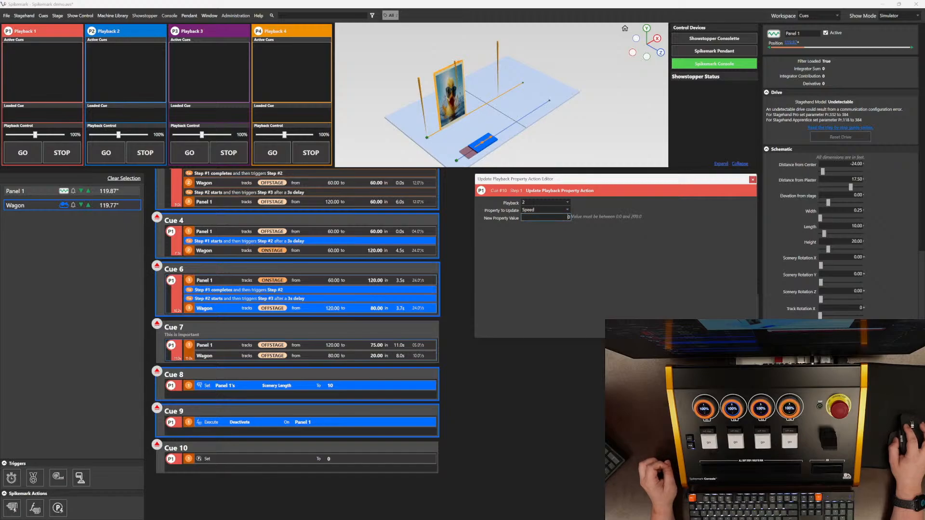
text(50)
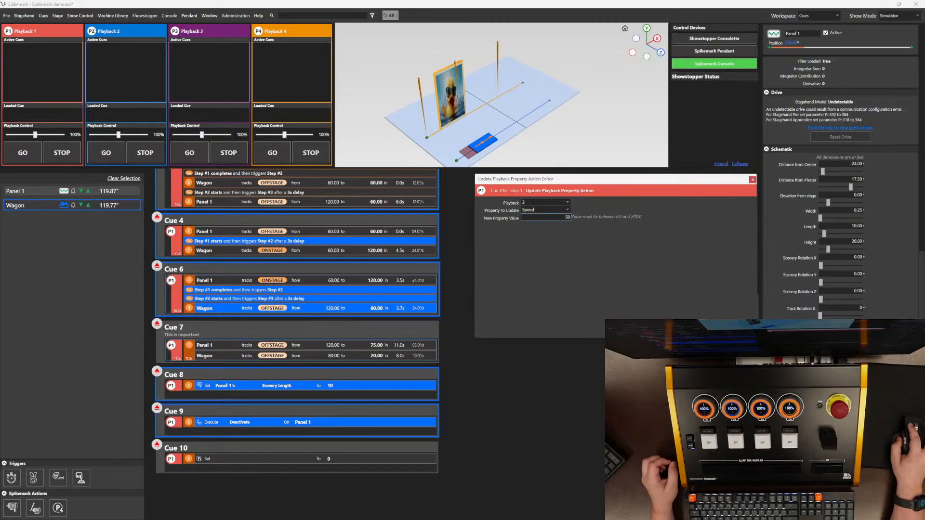
click(549, 252)
click(158, 445)
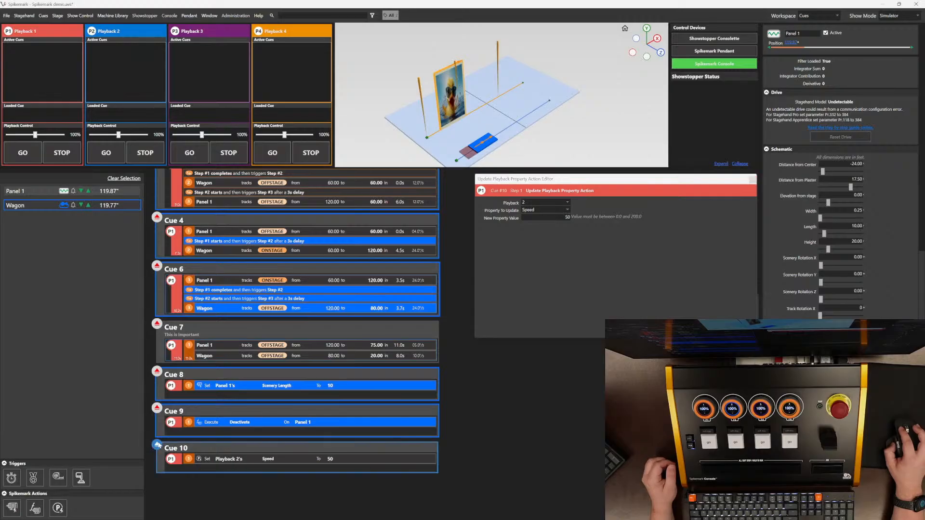
click(22, 152)
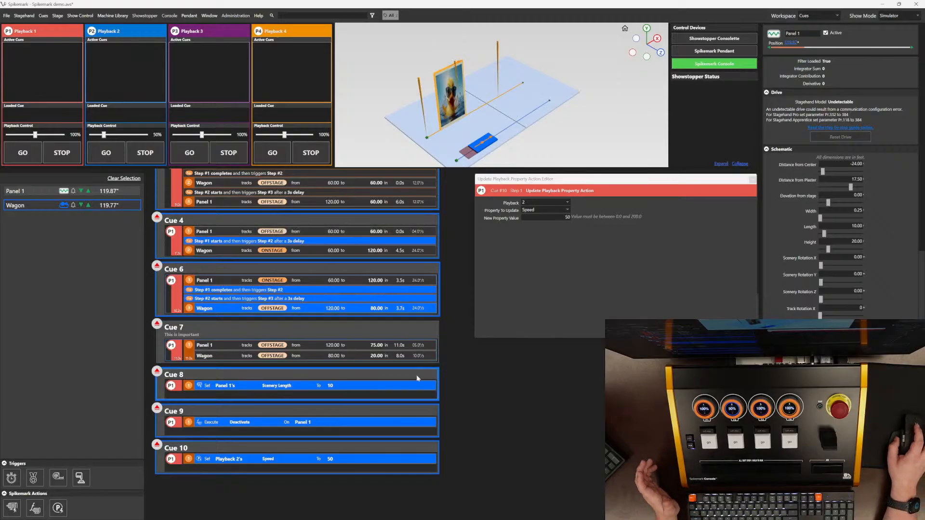
Step: Add Cue 11 with a motor method action that executes Zero Speed Brake Release on Wagon
scroll(421, 400, down, 3)
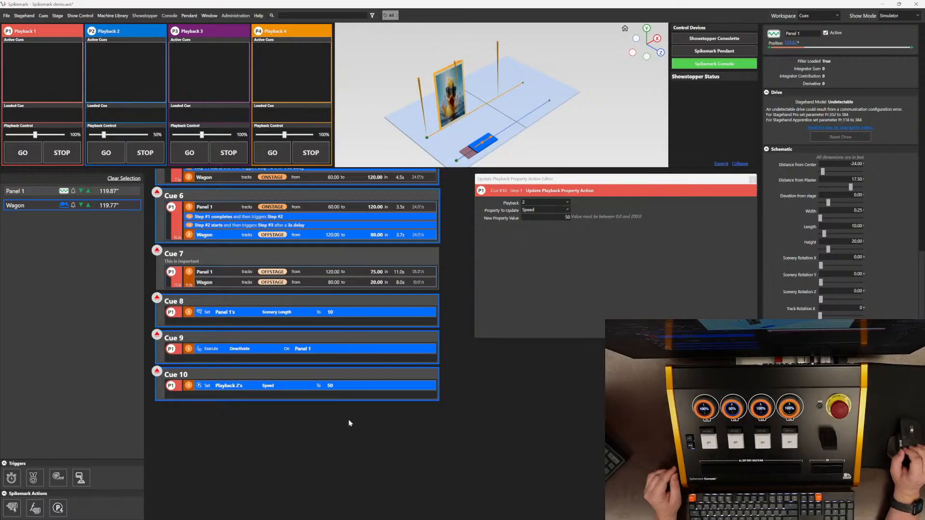
right_click(290, 417)
click(318, 423)
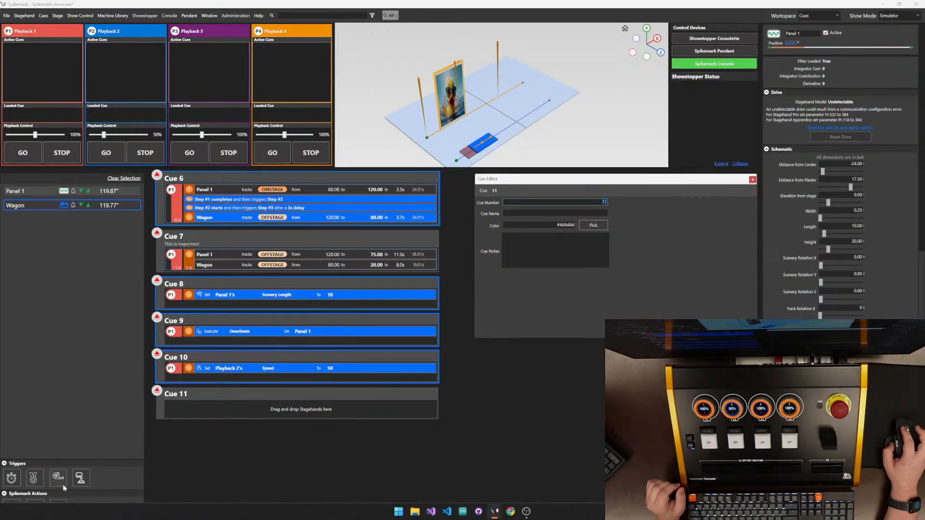
drag(36, 509, 224, 403)
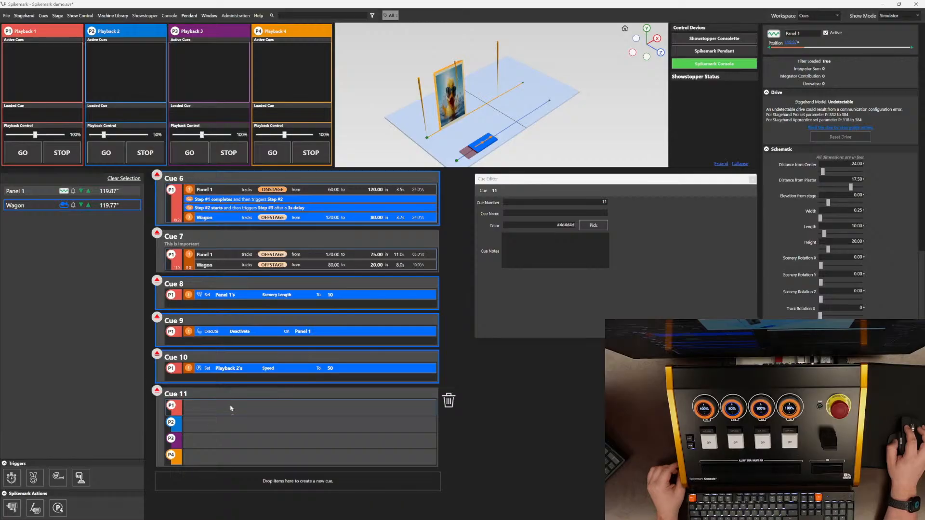
drag(231, 409, 231, 409)
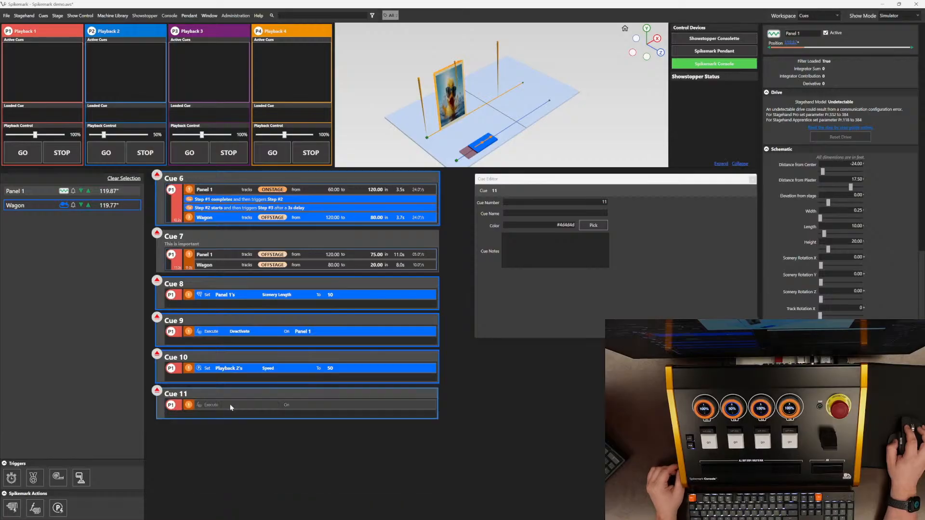
click(265, 408)
click(556, 203)
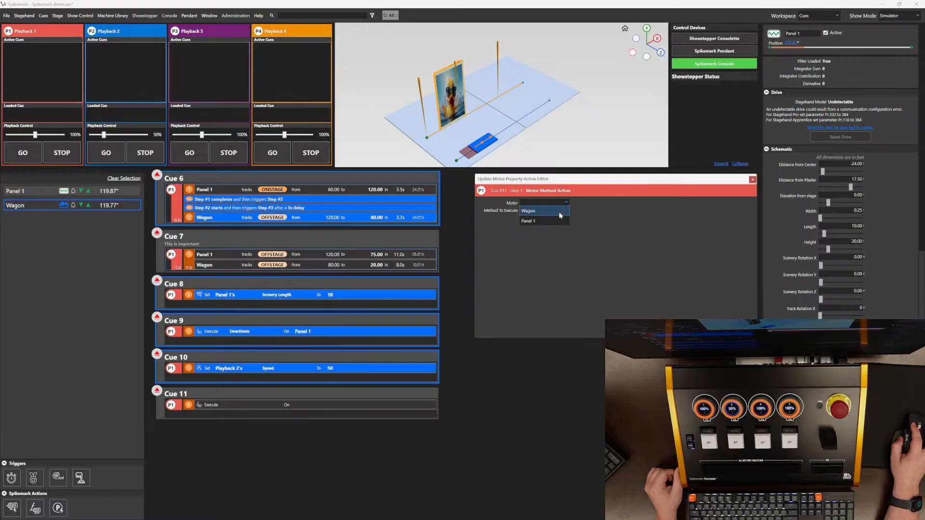
click(560, 212)
click(565, 211)
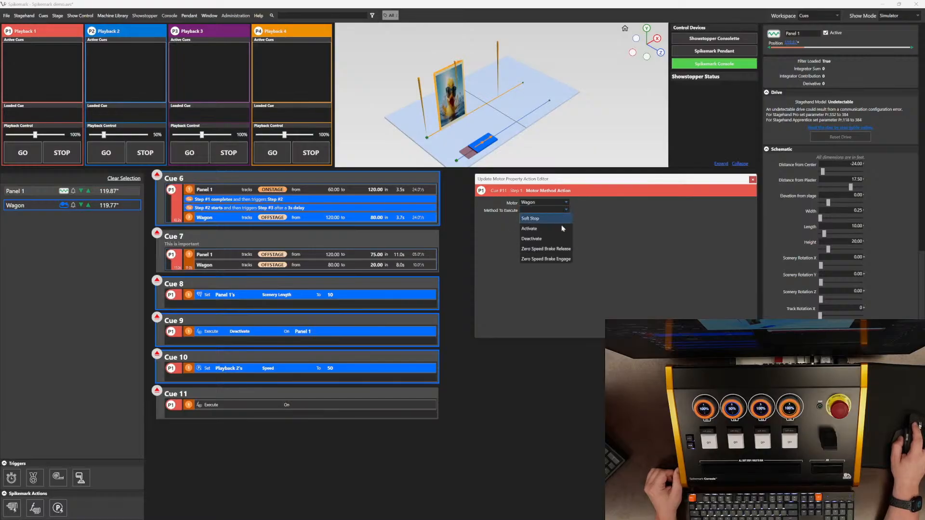
click(568, 249)
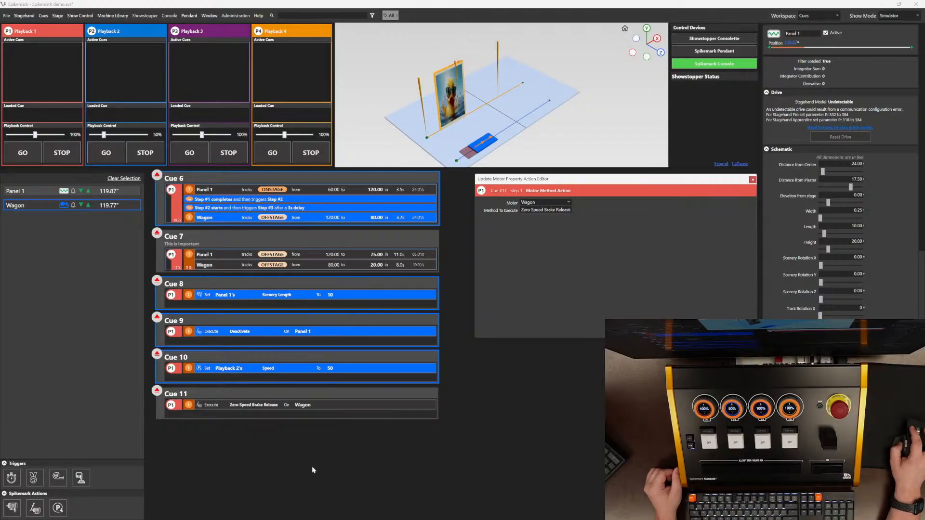
Step: Duplicate Cue 11 as Cue 12 and change its method to Zero Speed Brake Engage
right_click(344, 397)
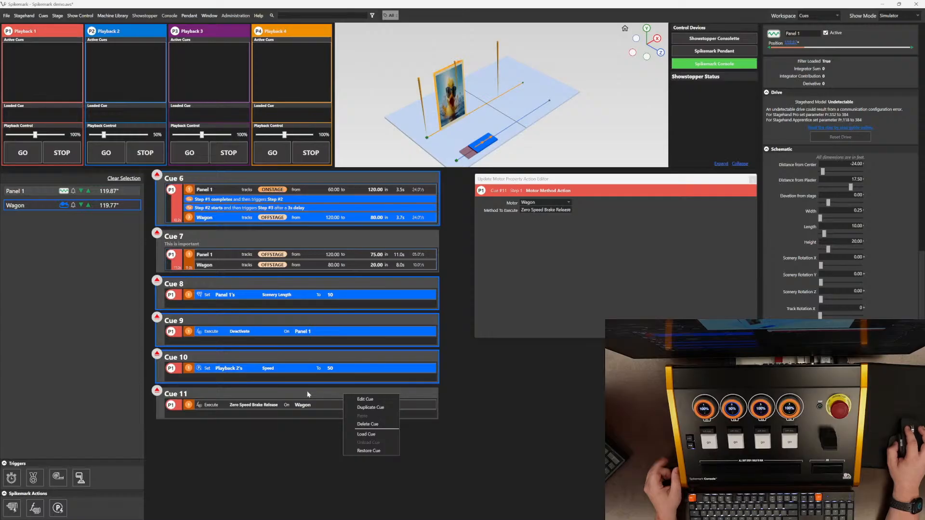
click(372, 407)
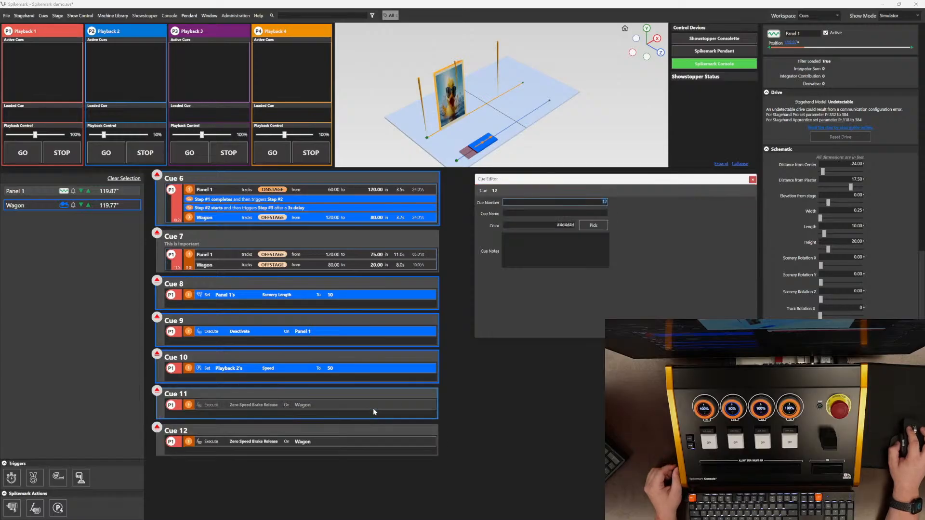
click(324, 442)
click(565, 212)
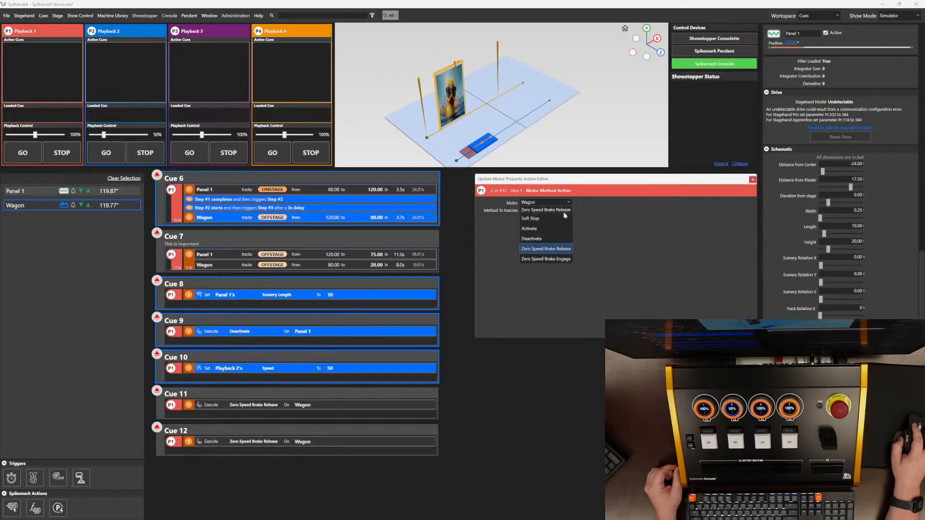
click(564, 261)
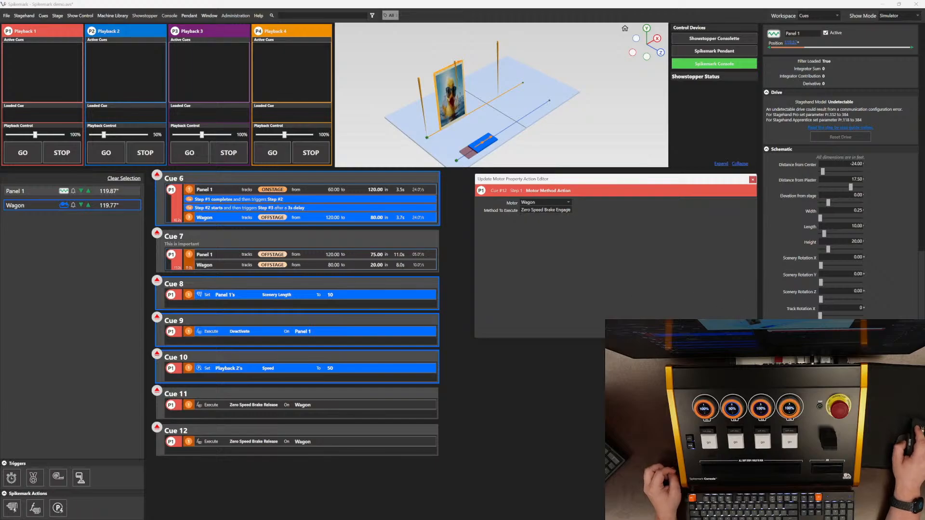
Step: Load and run Cue 11, then Cue 12, on Playback 1
click(157, 390)
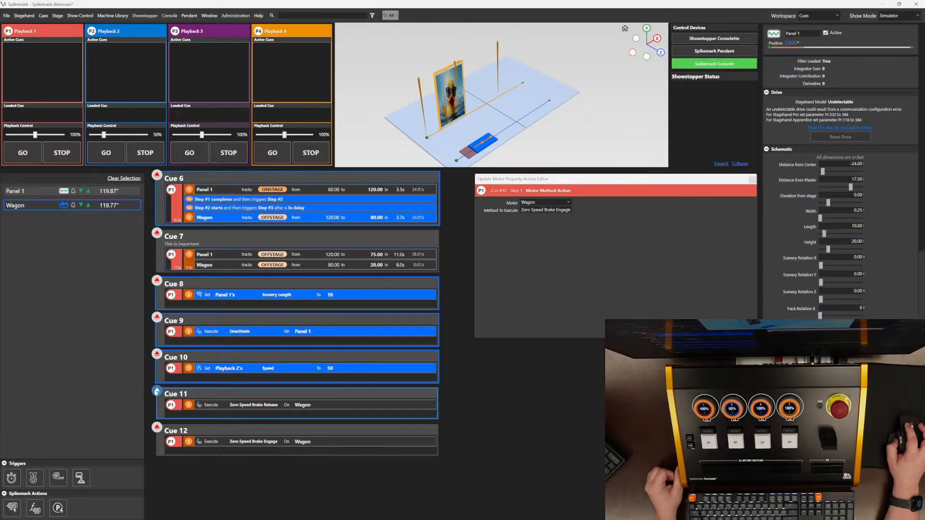
click(24, 153)
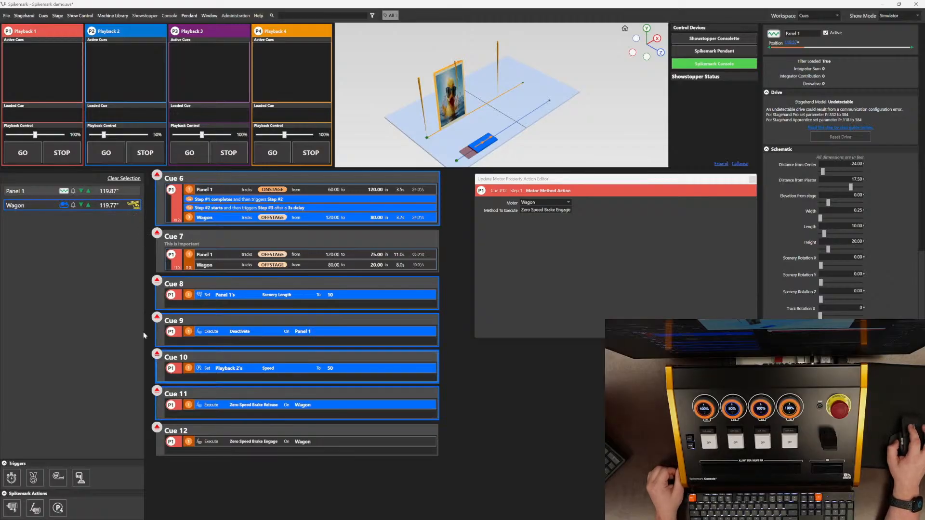
click(158, 428)
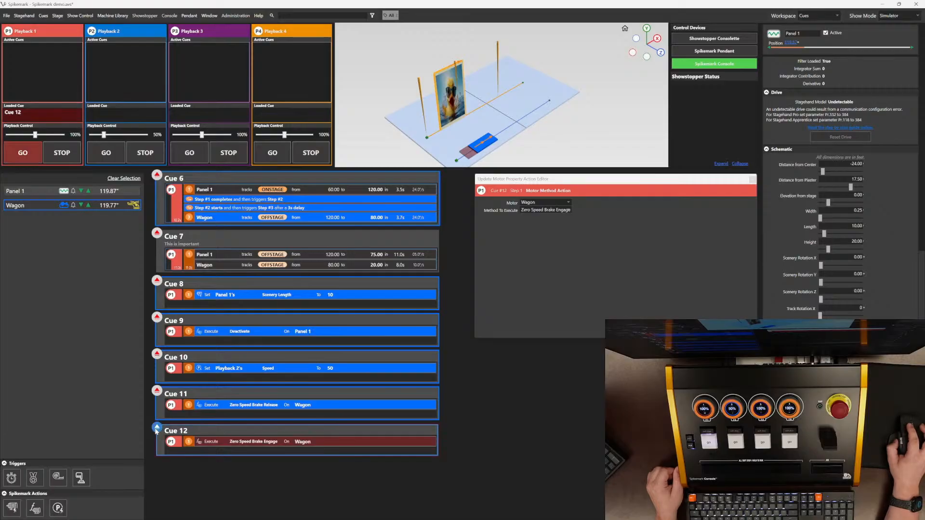
click(24, 152)
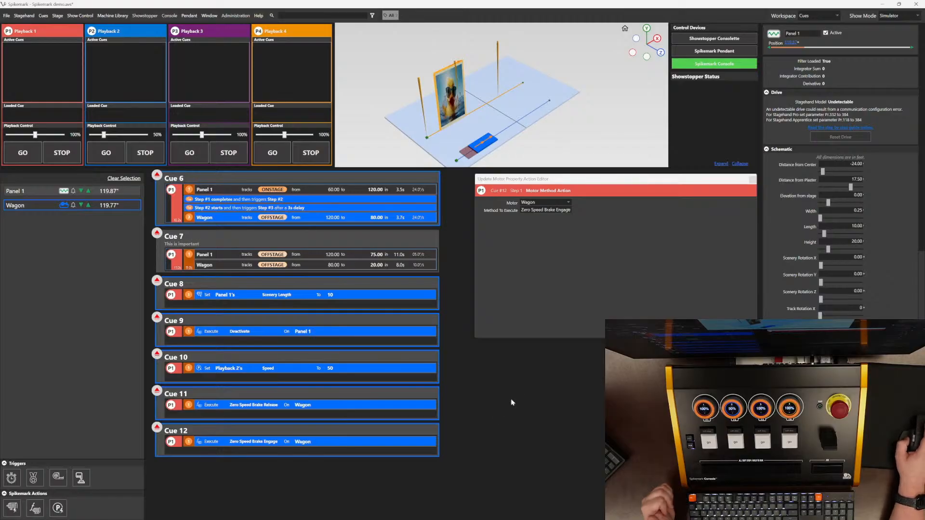
Step: Add a new empty Cue 13 at the end of the cue list
scroll(492, 391, down, 2)
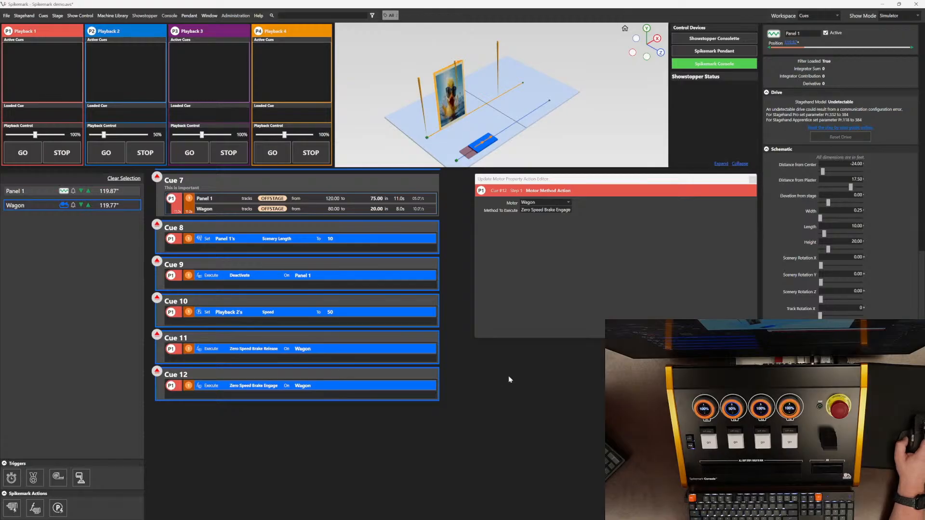
right_click(260, 416)
click(296, 424)
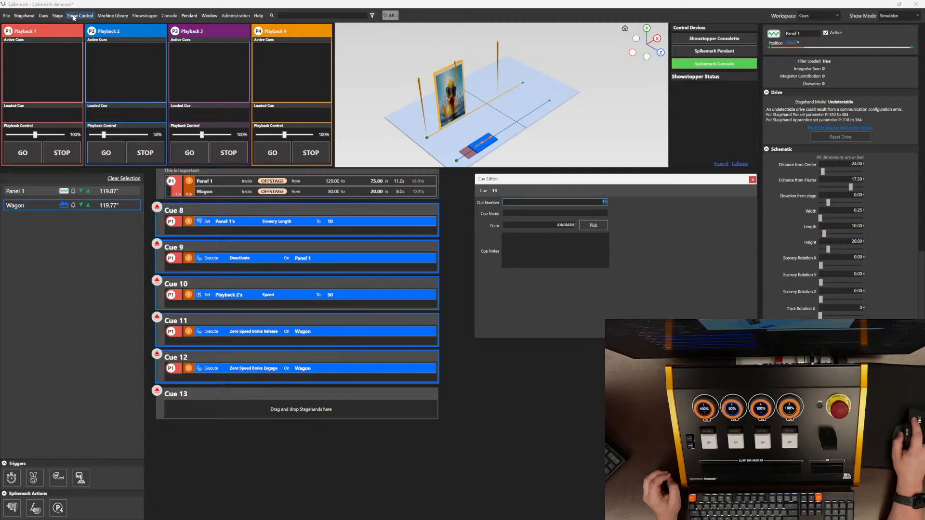
Step: Add a Rotator stagehand from the Machine Library onto the stage
click(116, 16)
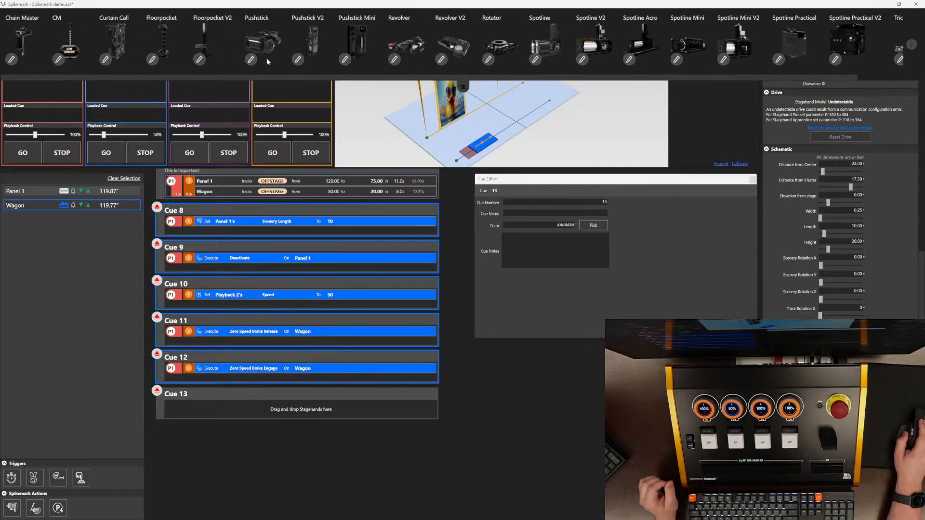
drag(504, 46, 71, 284)
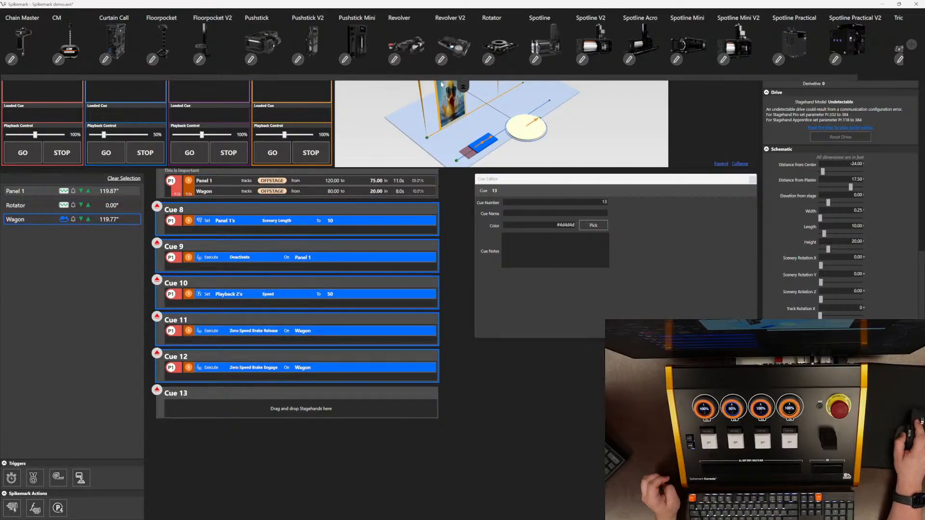
click(462, 86)
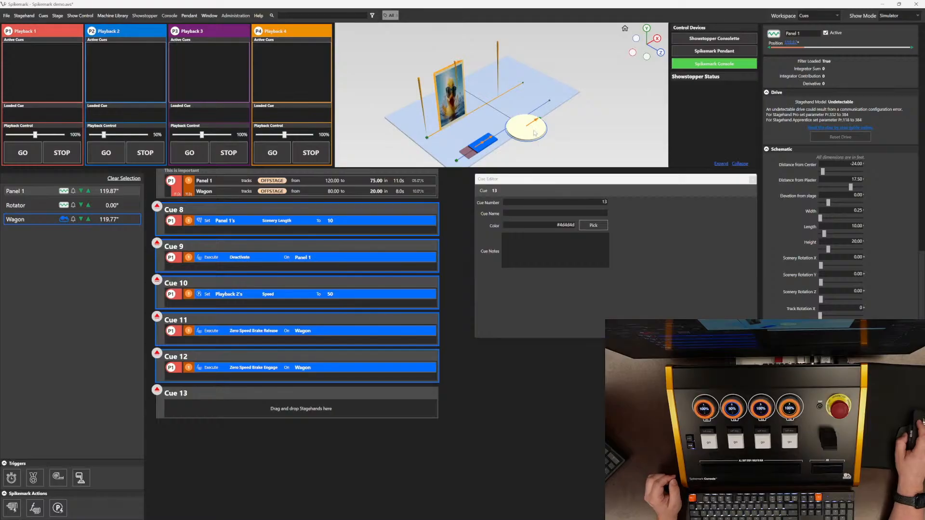
Step: Add a Rotator move to Cue 13 and set its acceleration to 8
click(21, 206)
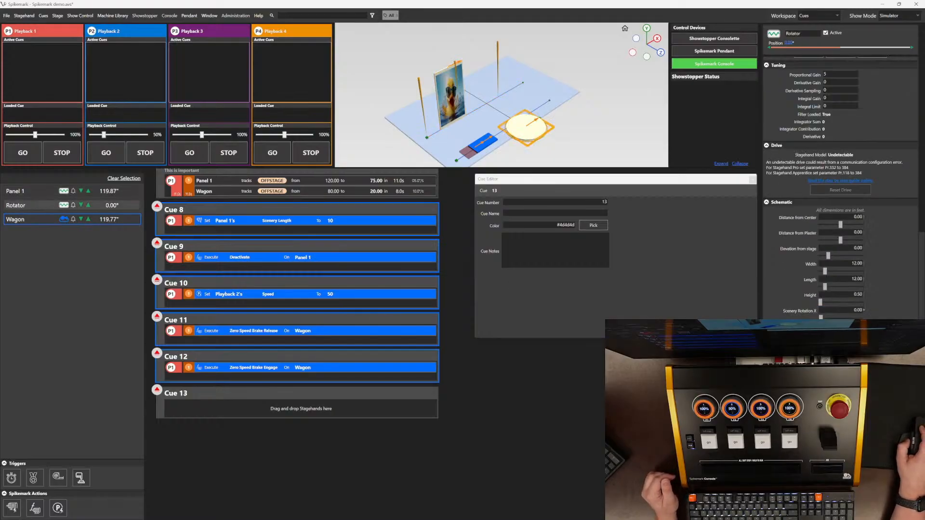
scroll(881, 219, up, 4)
scroll(881, 219, down, 4)
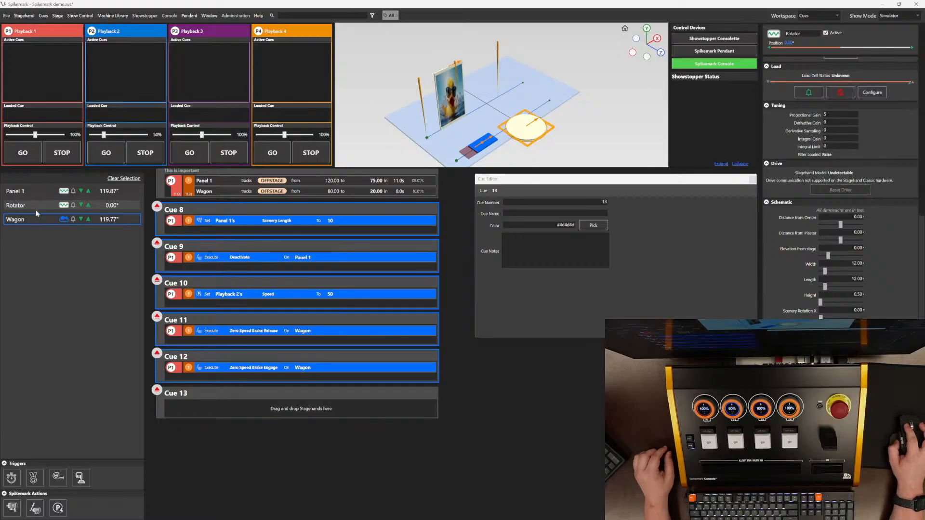
drag(40, 208, 253, 405)
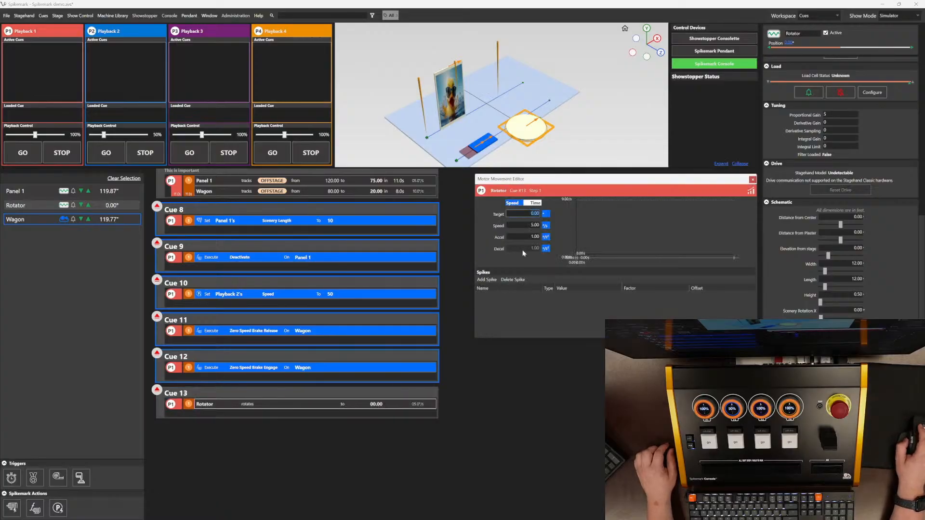
click(523, 236)
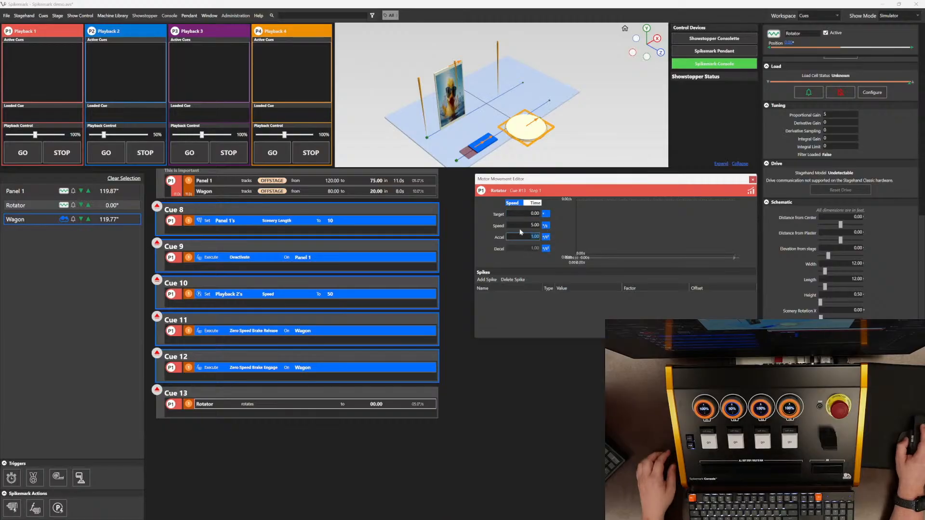
text(8)
key(Return)
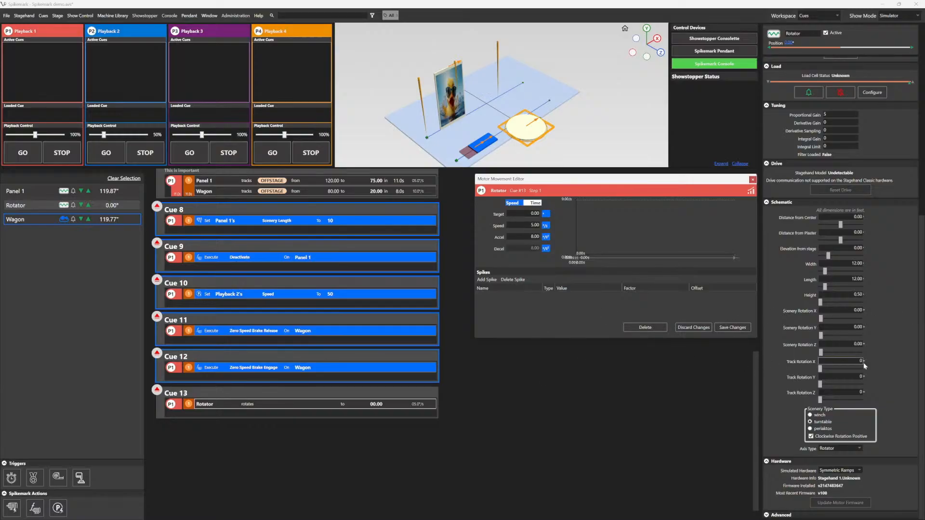
Step: Set the Rotator's simulated hardware to Symmetric Ramps
scroll(820, 477, up, 1)
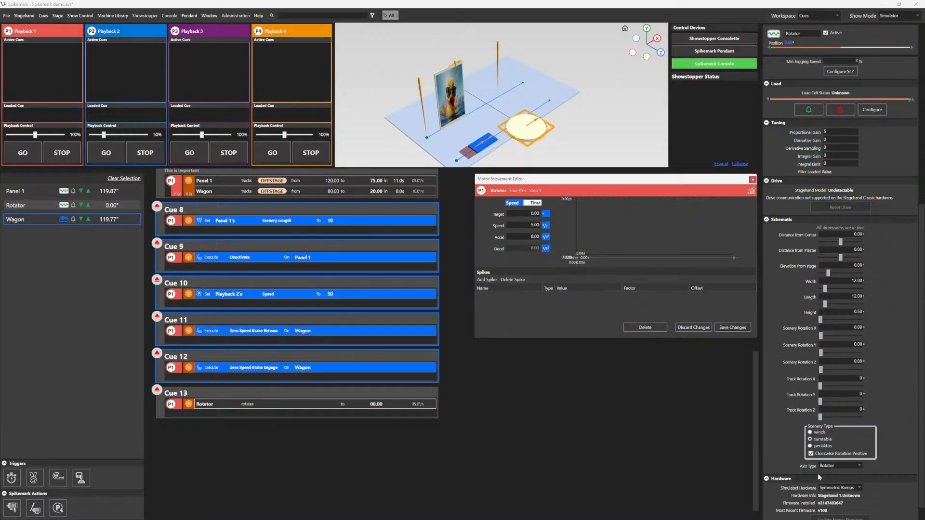
scroll(819, 477, down, 1)
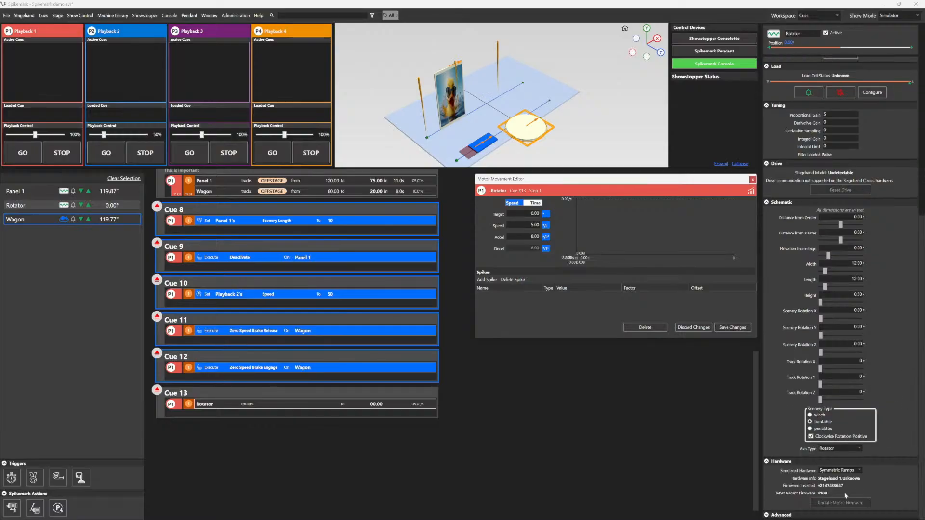
click(858, 472)
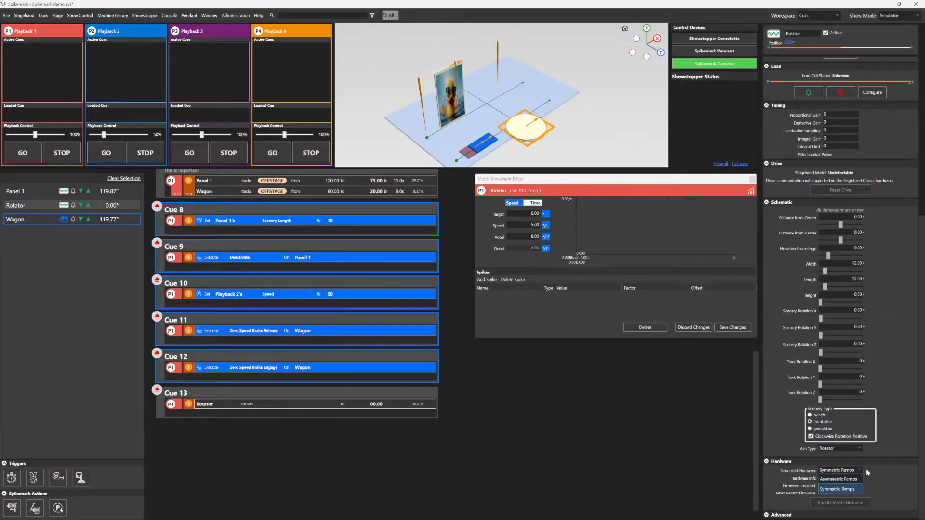
click(860, 488)
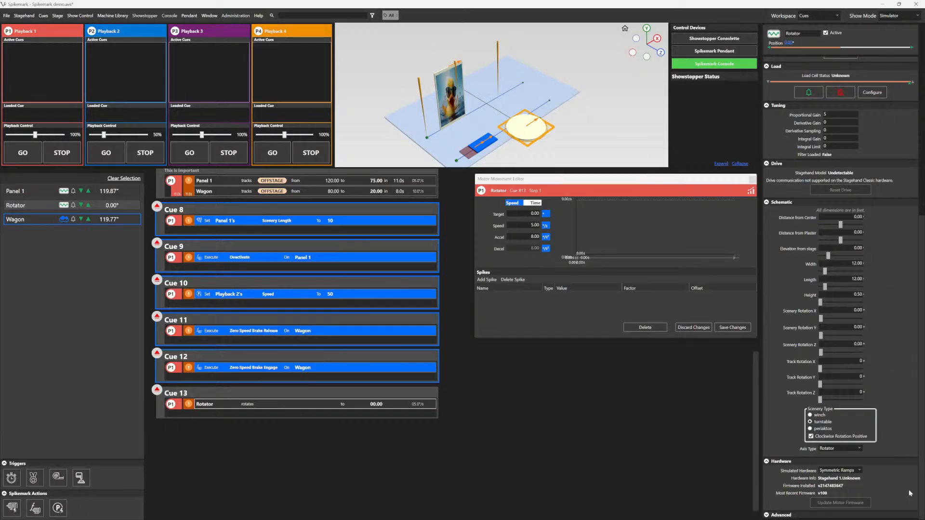
mouse_move(742, 519)
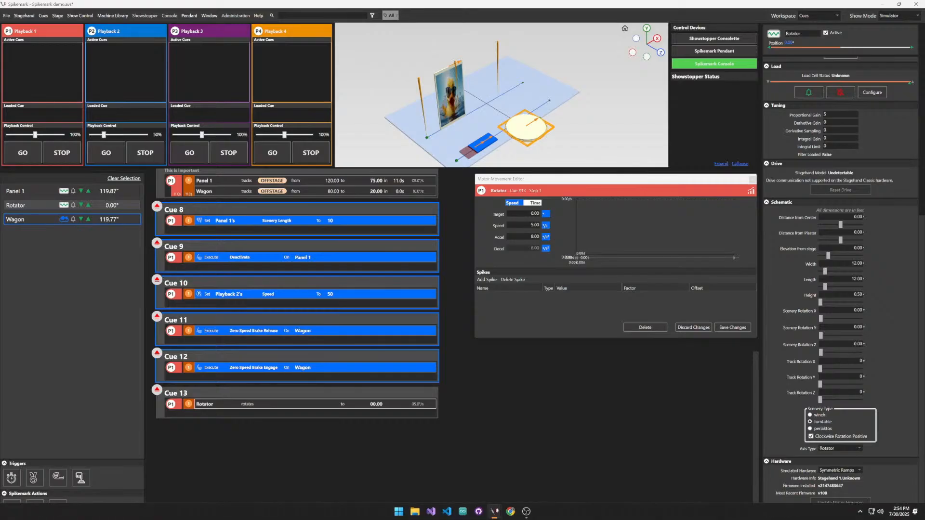